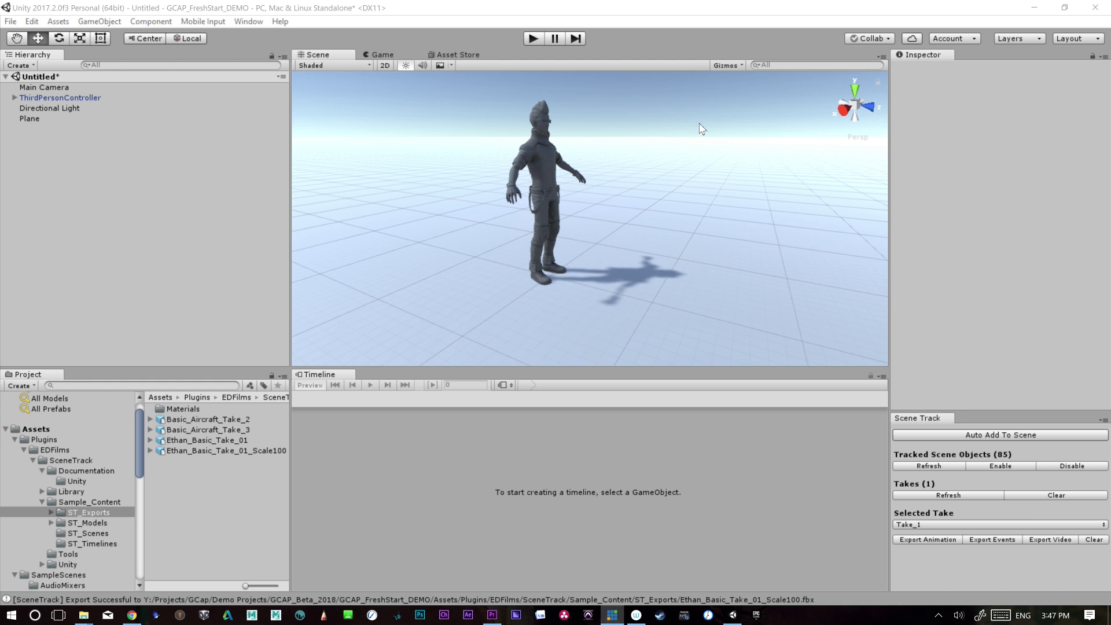
- Trial-place Ethan_Basic_Take_01_Scale100 in the scene, undo it, and select ThirdPersonController
alt+drag(618, 301, 588, 308)
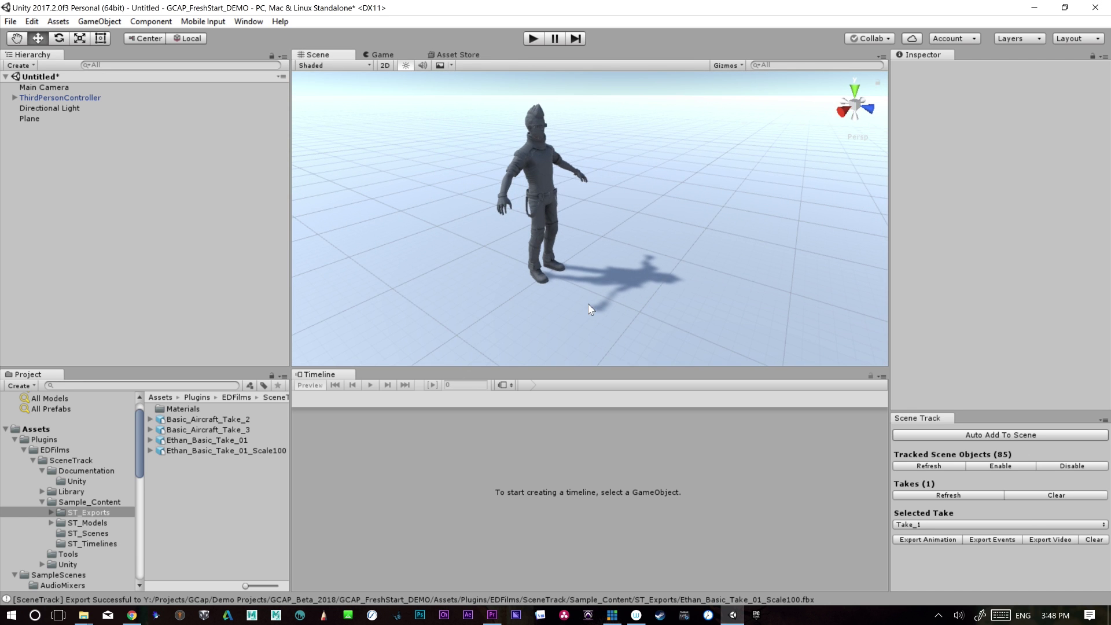
click(245, 452)
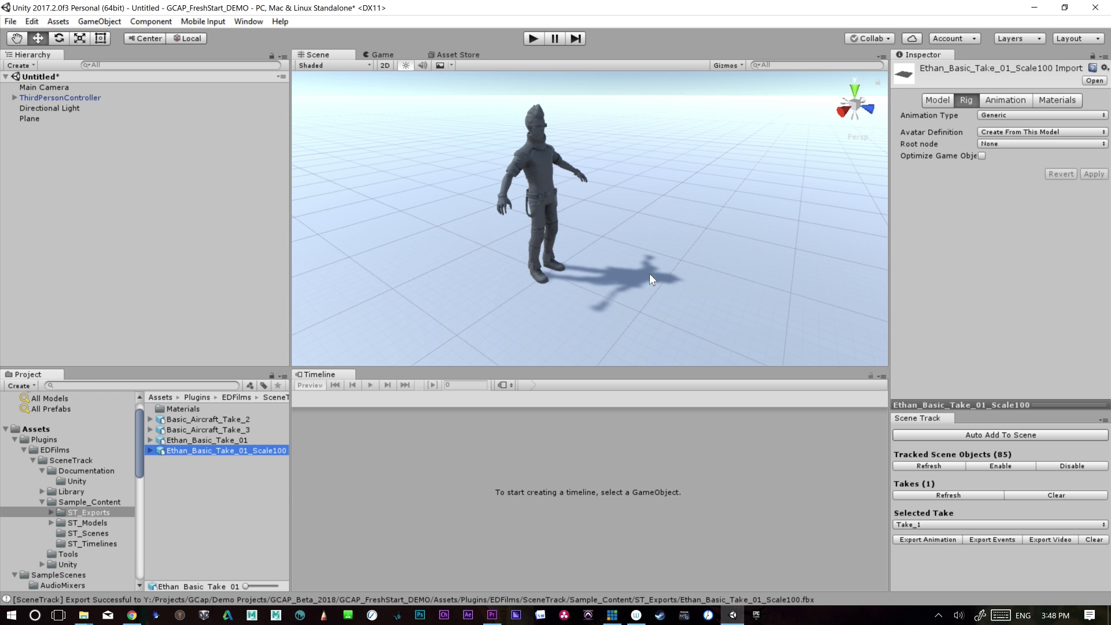
drag(208, 450, 651, 324)
key(ctrl+z)
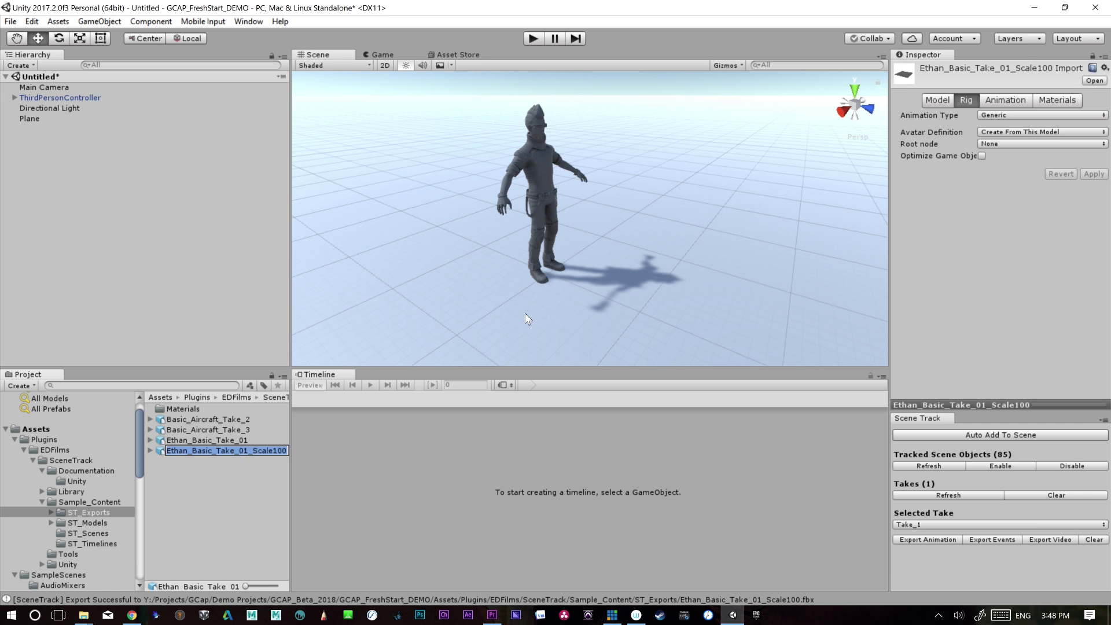
click(195, 441)
click(95, 100)
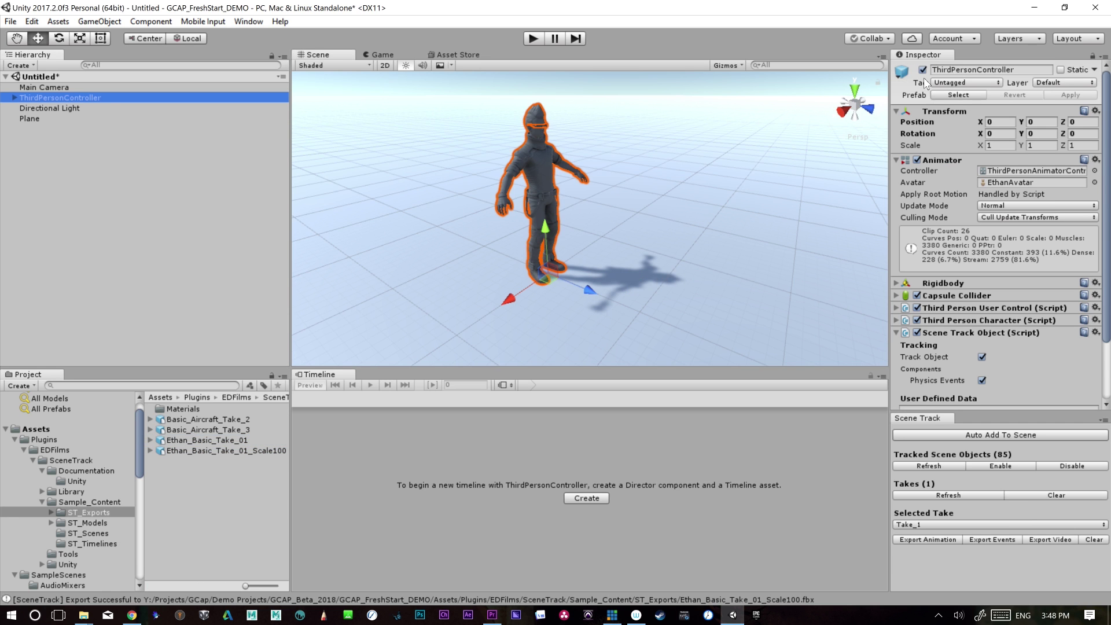
- Disable SceneTrack tracking on ThirdPersonController and deactivate the object
click(1058, 470)
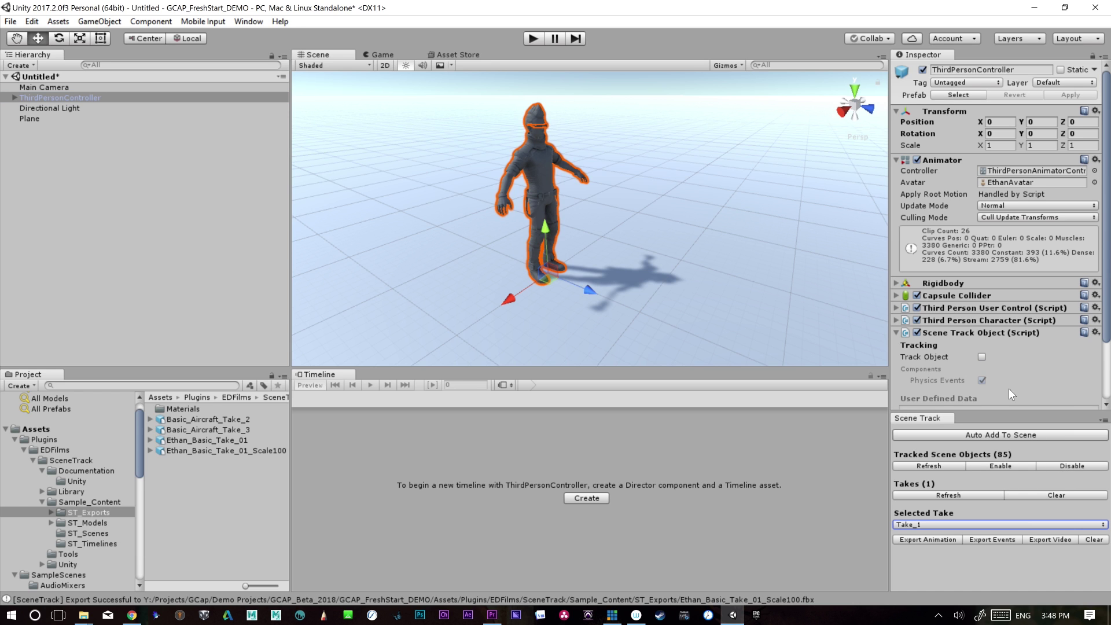
click(922, 70)
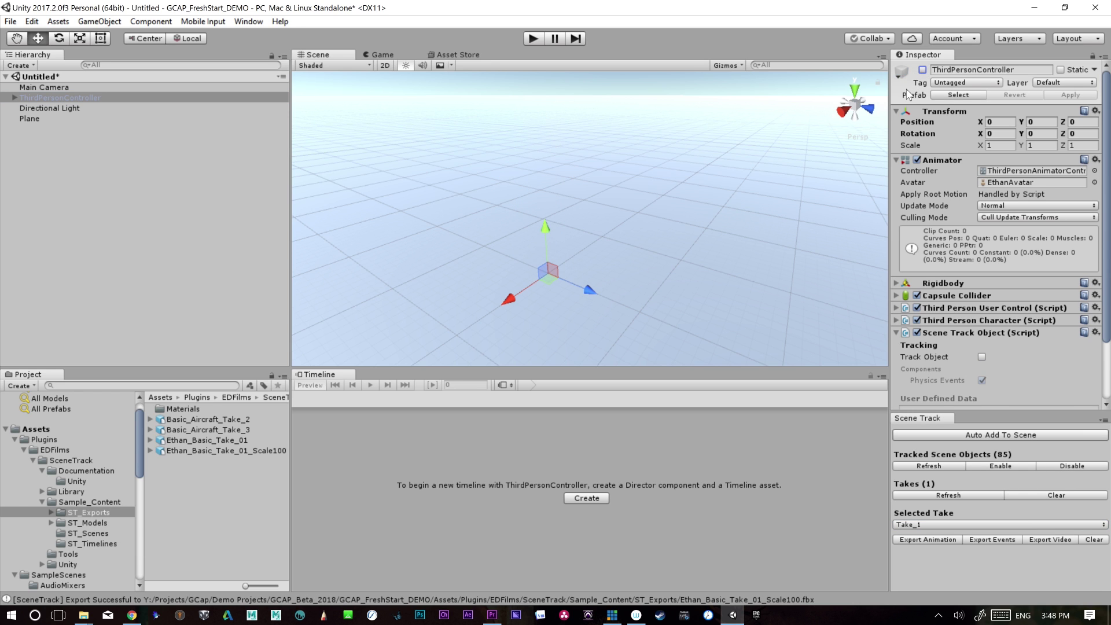
- Drag the Ethan model from ThirdPersonCharacter/Models into the scene
drag(137, 467, 139, 548)
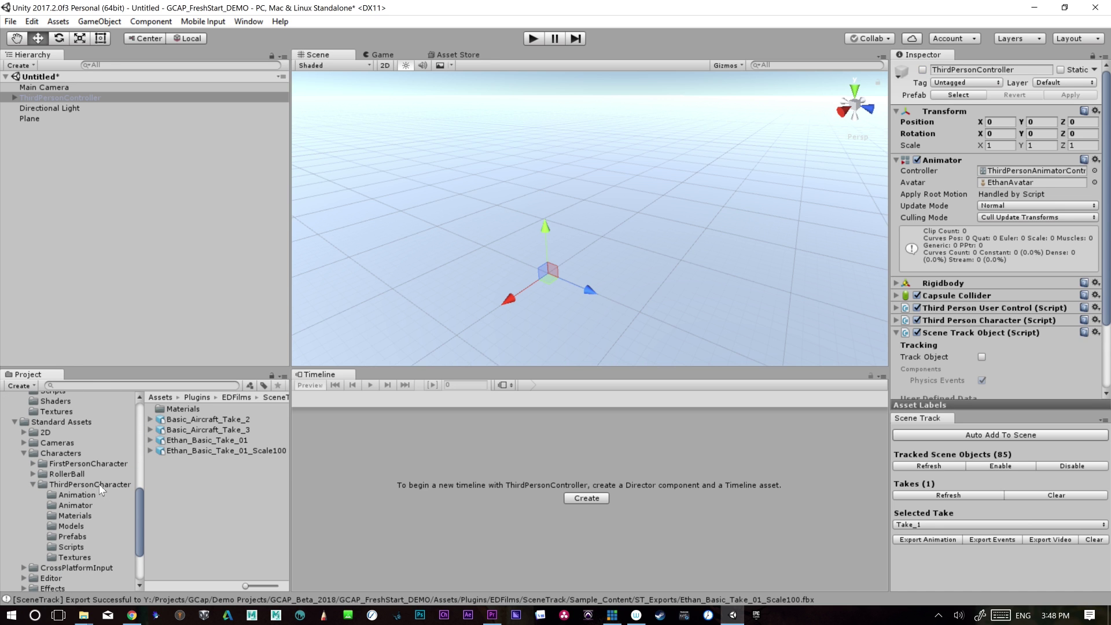
click(116, 484)
click(93, 463)
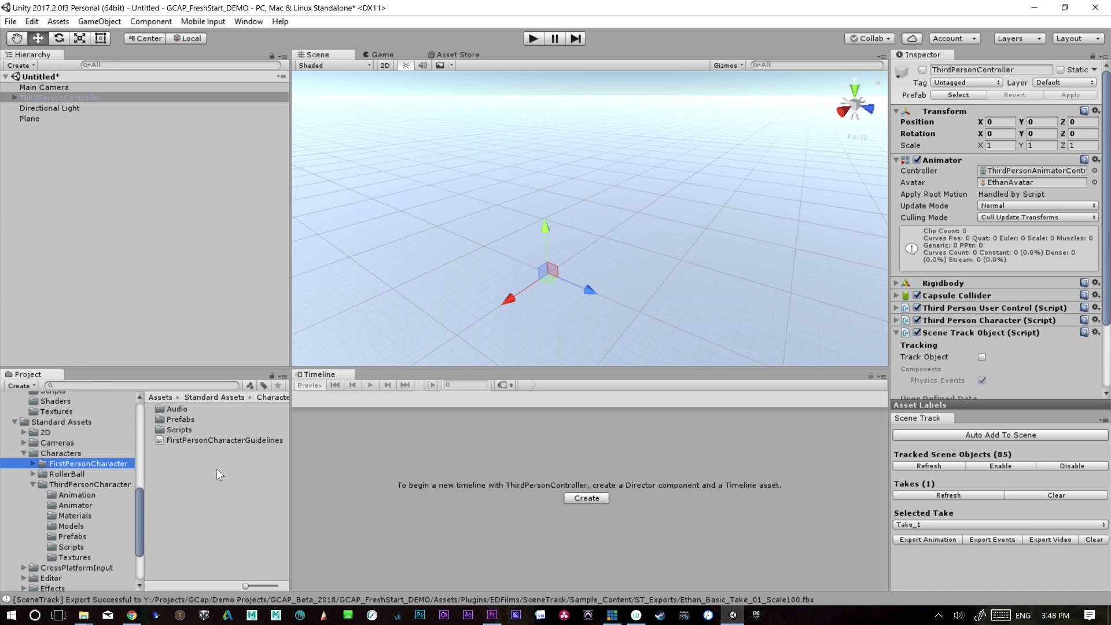
click(84, 486)
click(180, 441)
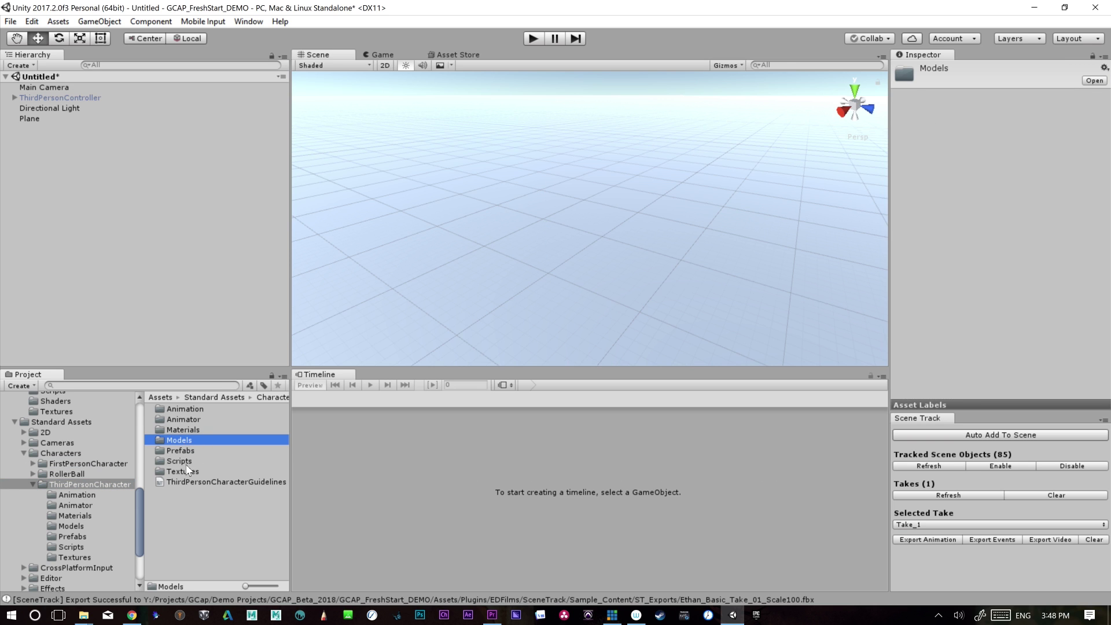
double_click(180, 440)
drag(175, 412, 596, 245)
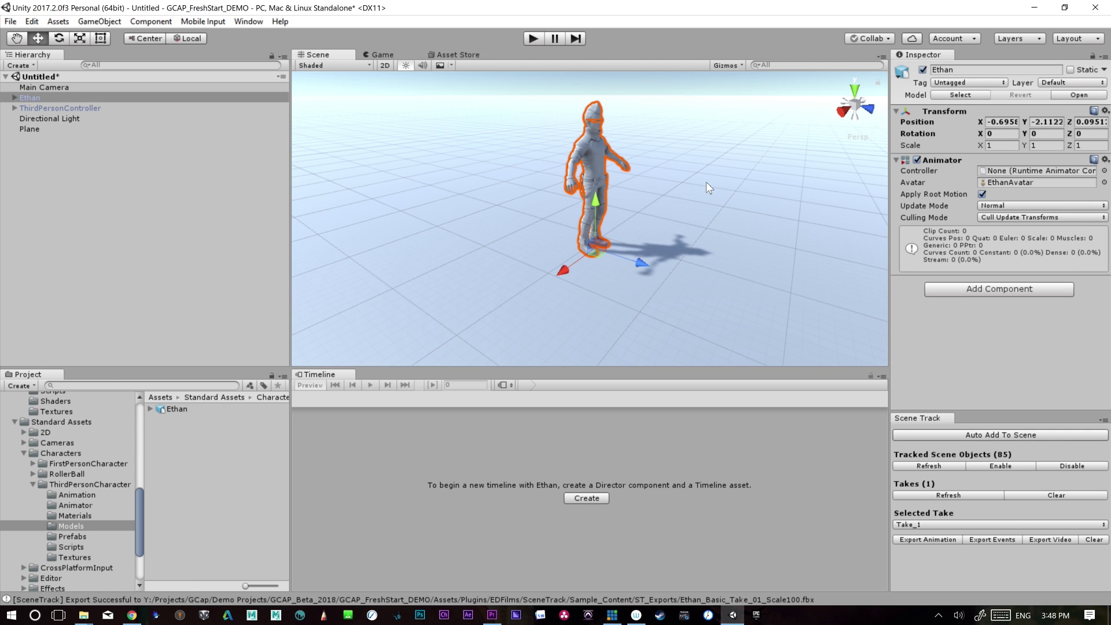
- Expand the new Ethan to view EthanBody and the model's import settings
click(30, 98)
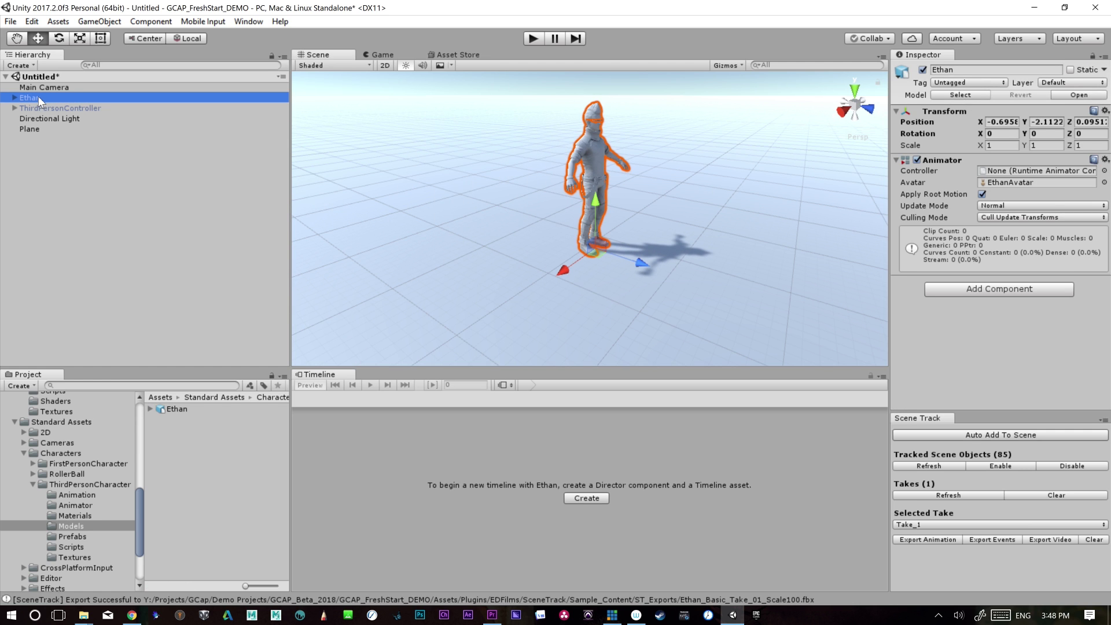
click(14, 98)
click(48, 108)
click(177, 409)
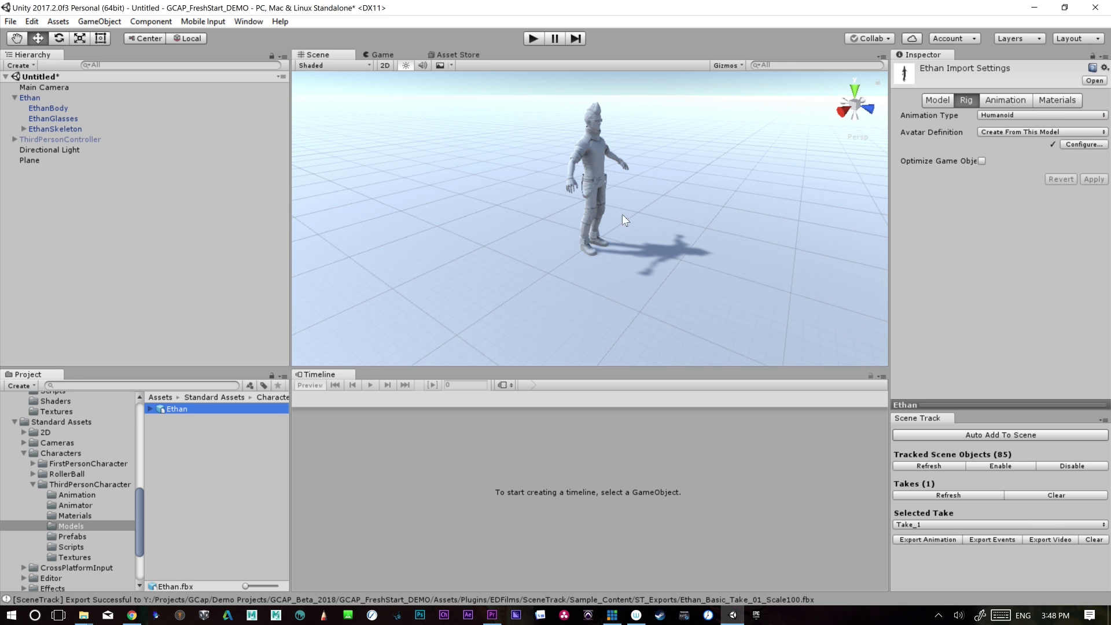
- Set Ethan's Transform Position to 0, 0, 0 and collapse its children
click(36, 99)
click(1007, 122)
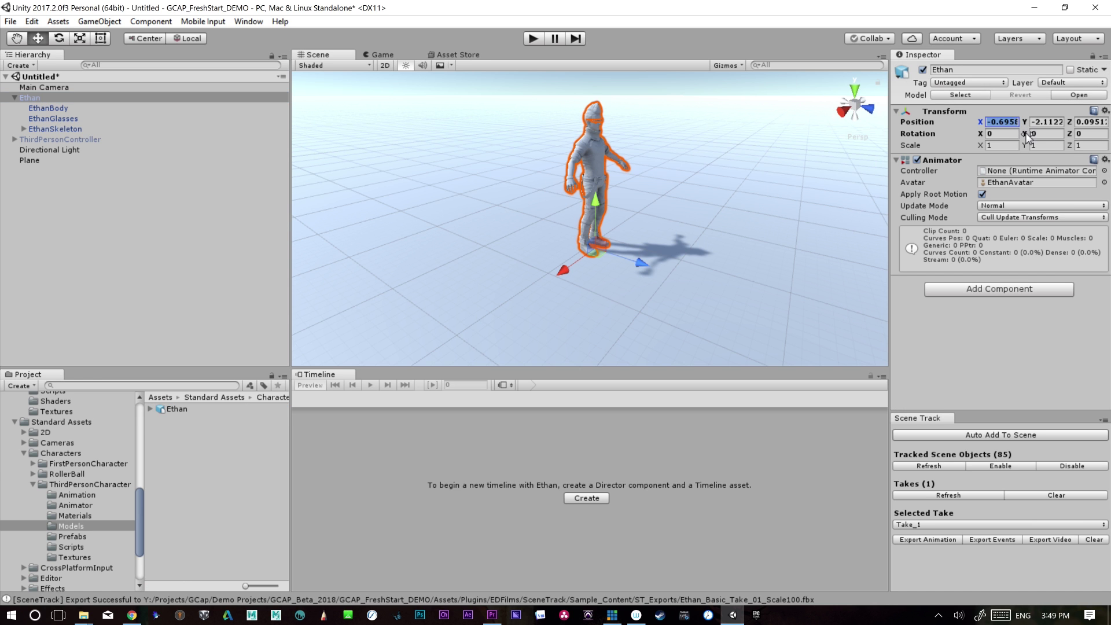
text(0)
key(Tab)
text(0)
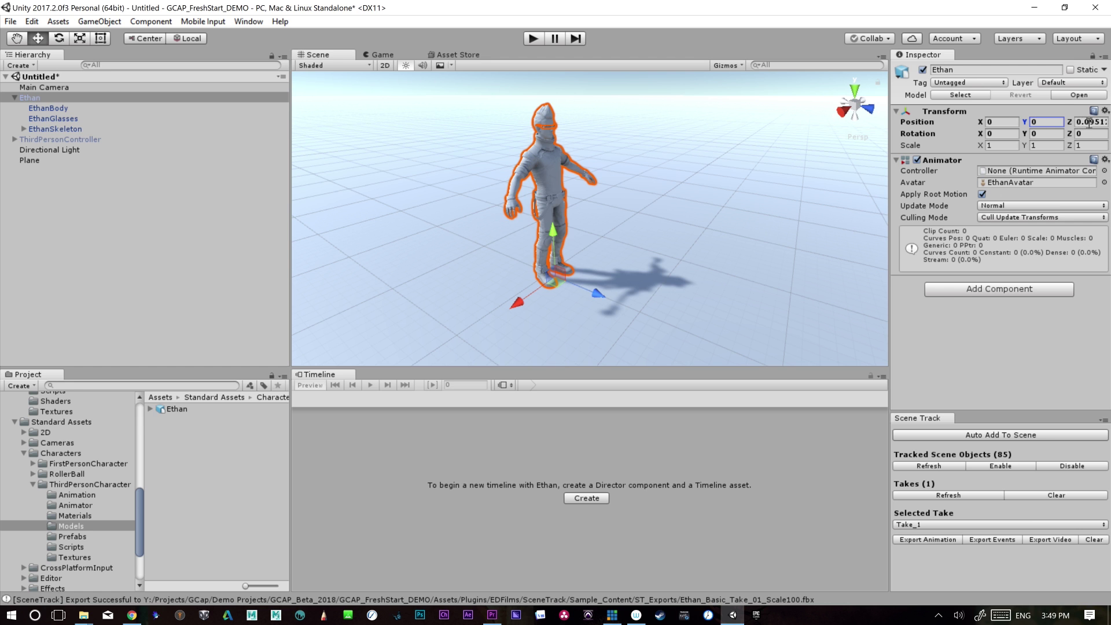
click(1089, 122)
text(0)
mouse_move(700, 306)
alt+mouse_down()
mouse_move(677, 309)
mouse_move(729, 289)
mouse_move(711, 321)
mouse_move(700, 295)
alt+mouse_up()
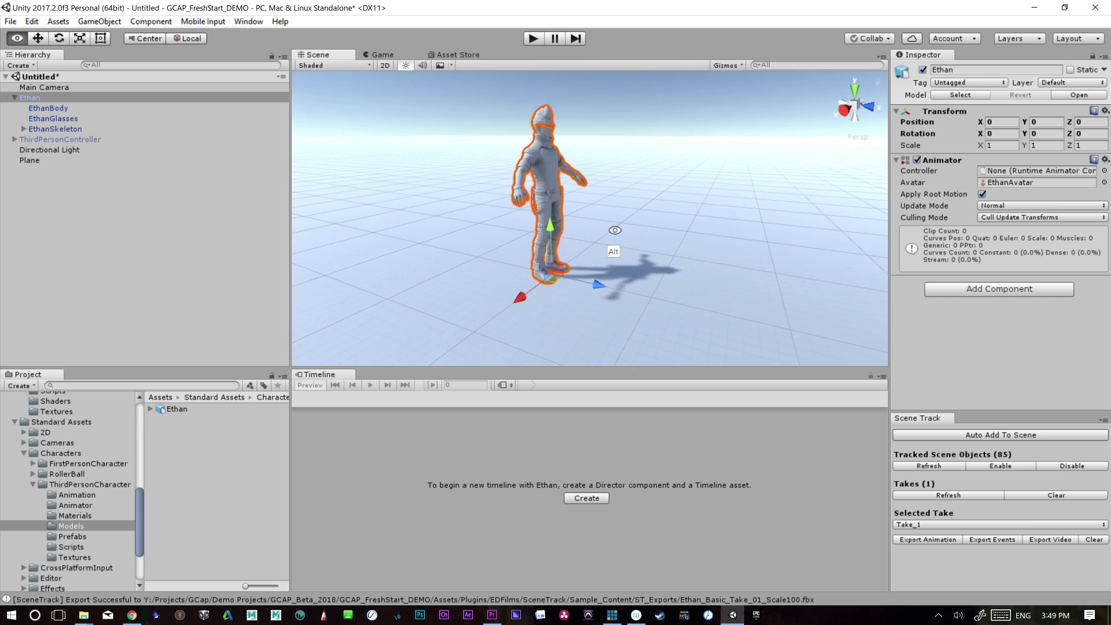
click(16, 98)
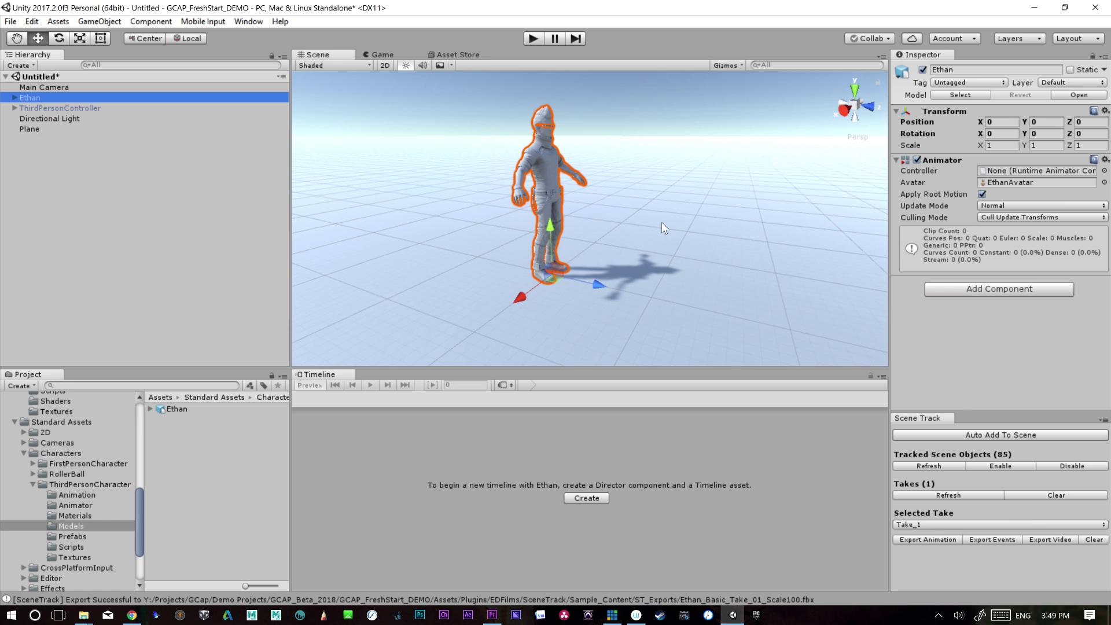
alt+drag(661, 227, 665, 301)
click(90, 200)
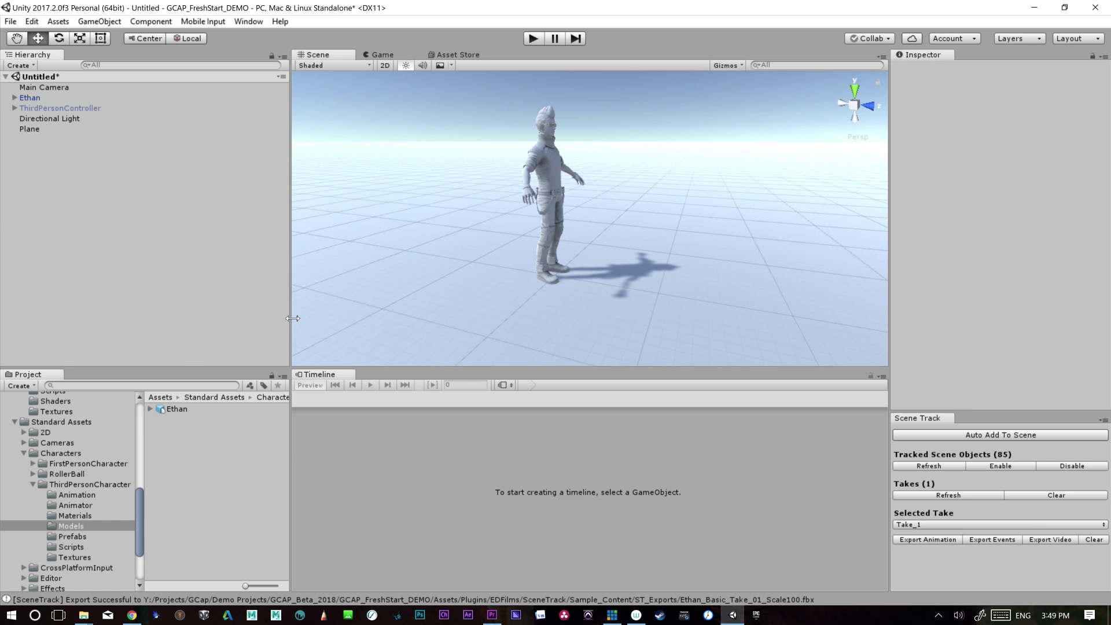
- Create an empty GameObject and rename it Ethan_Timeline
click(61, 22)
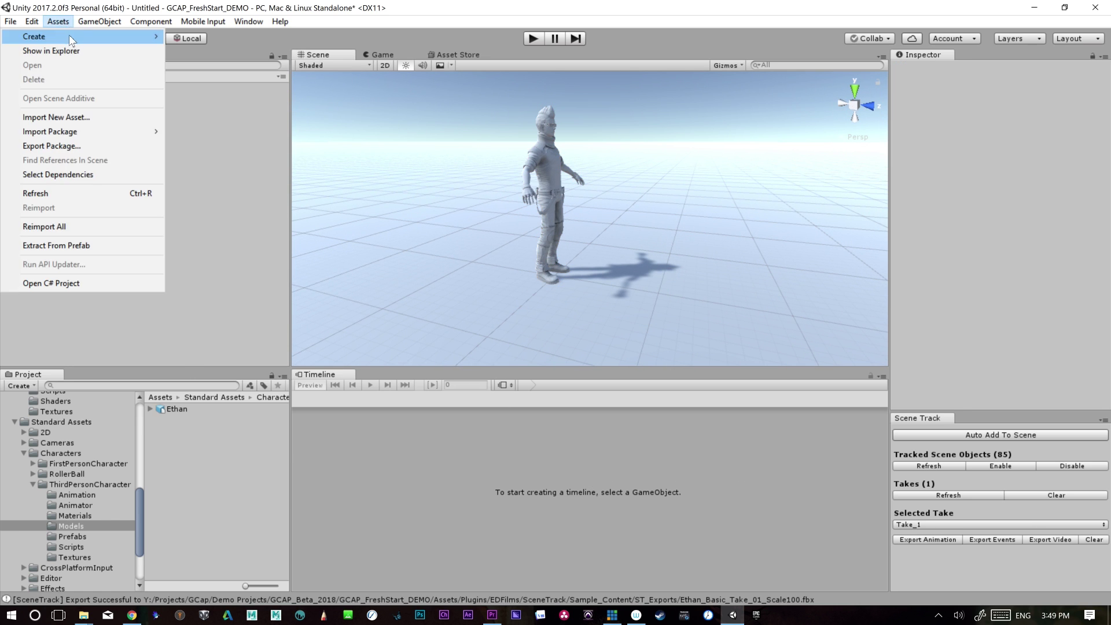
mouse_move(69, 35)
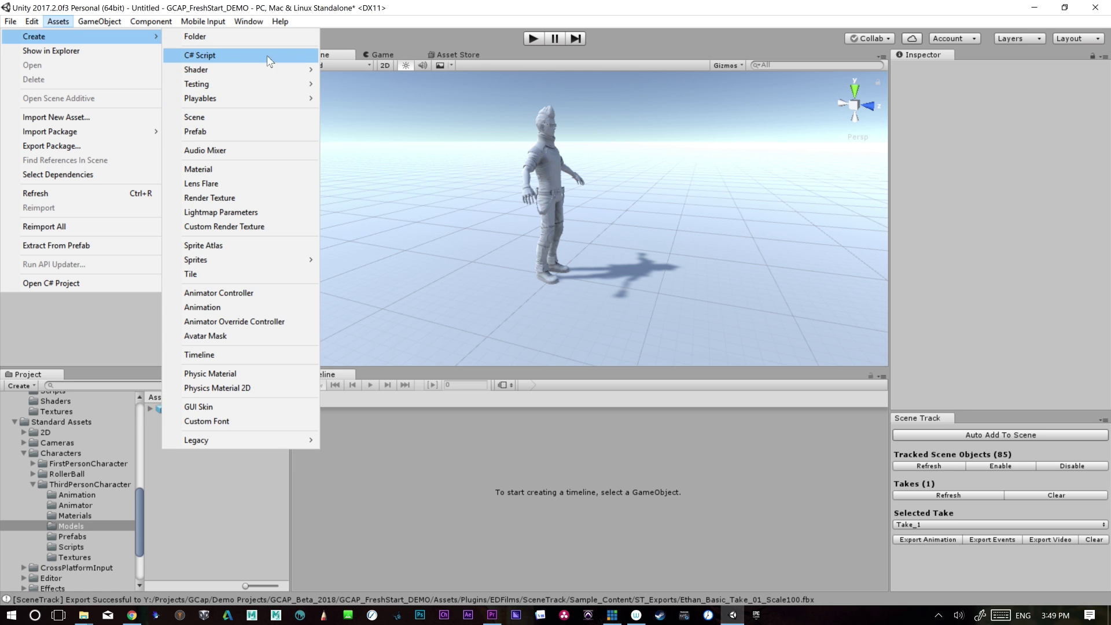
mouse_move(100, 21)
click(154, 37)
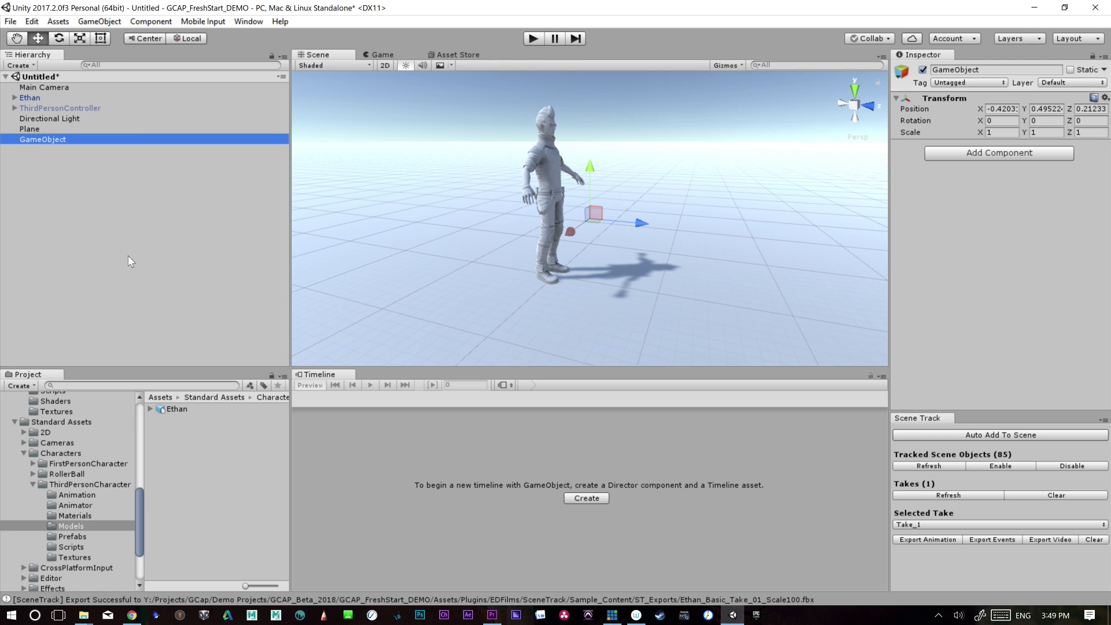
double_click(55, 140)
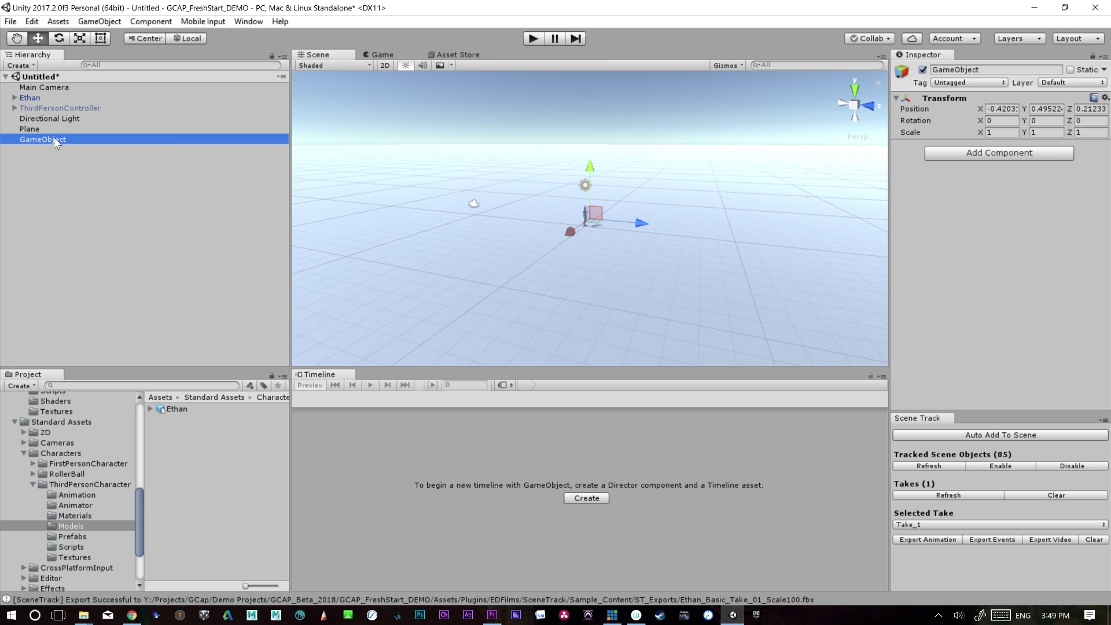
right_click(54, 138)
click(111, 181)
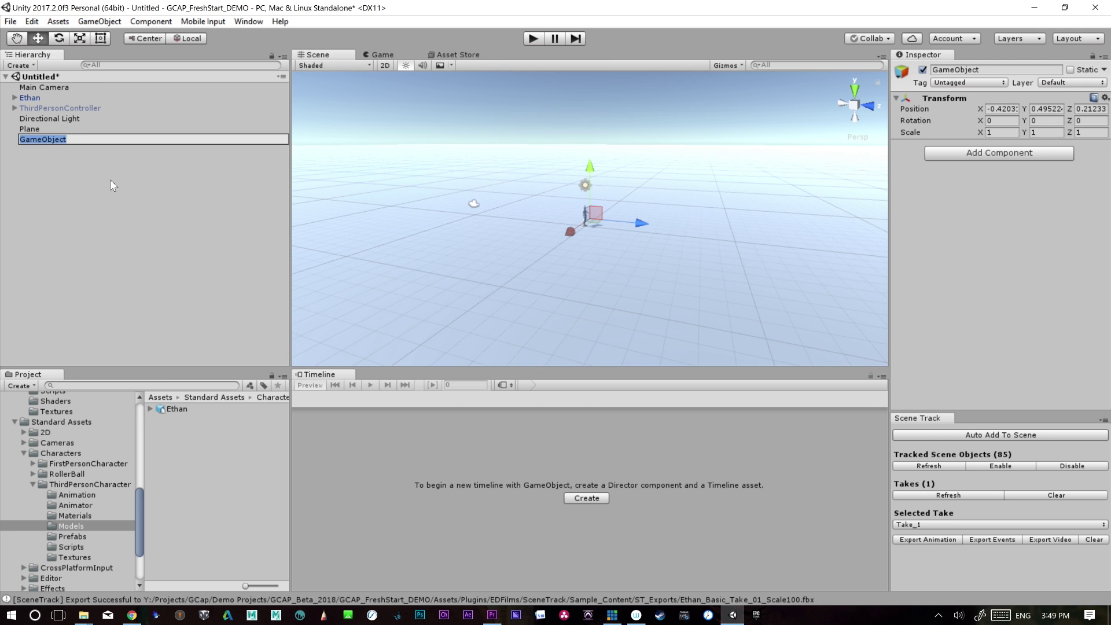
text(Ethan_Timeline)
key(Return)
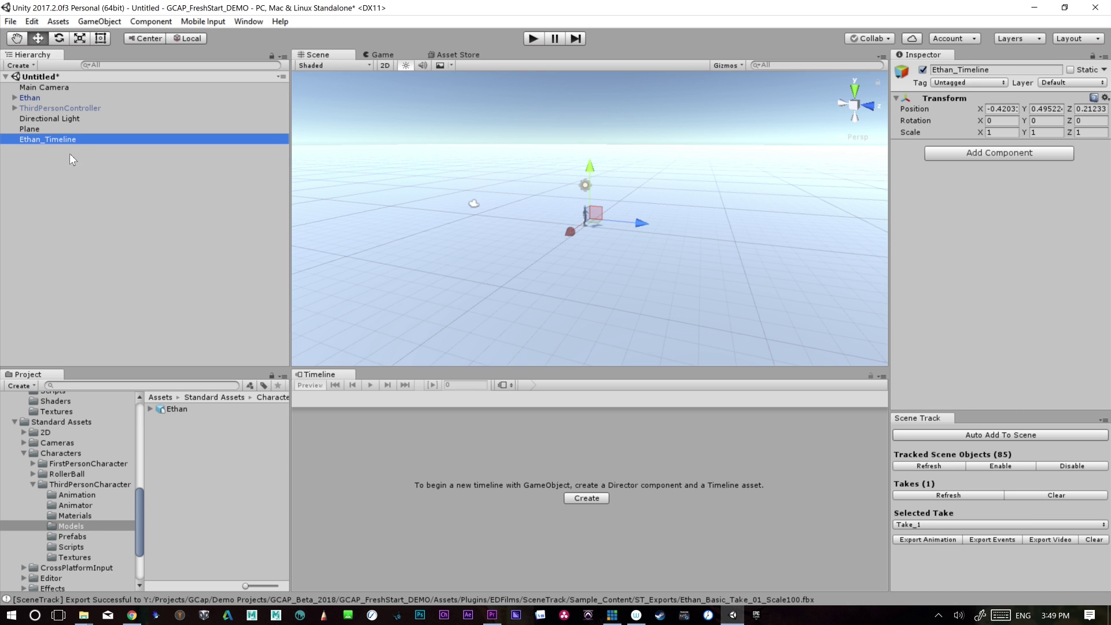
- Set Ethan_Timeline's position to 0, 0, 0
click(1006, 109)
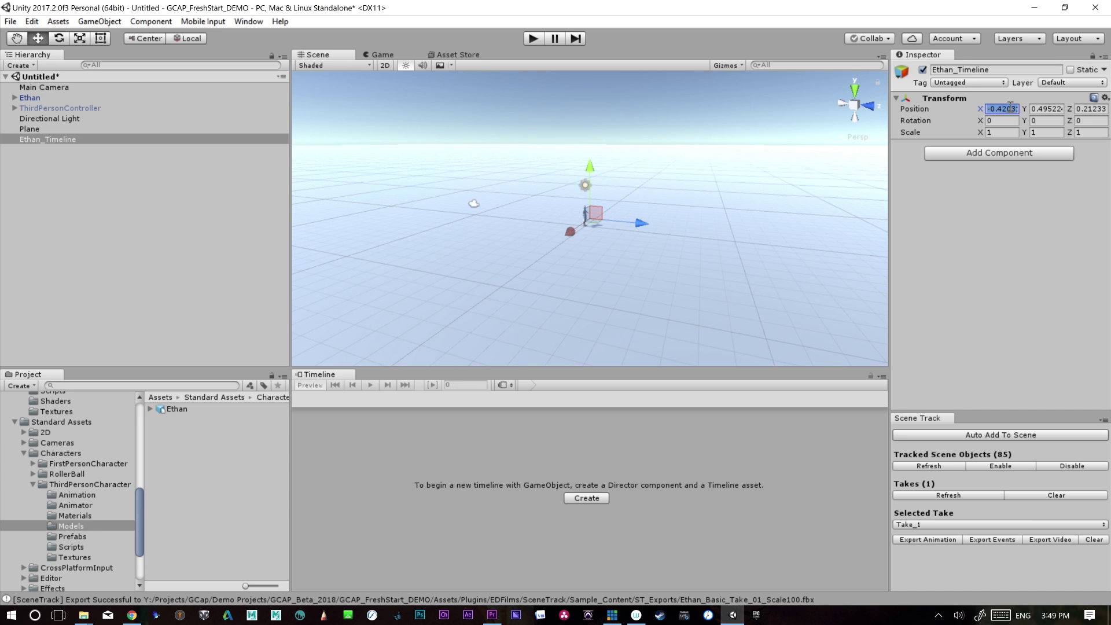
text(0)
click(1050, 108)
text(0)
click(1089, 109)
text(0)
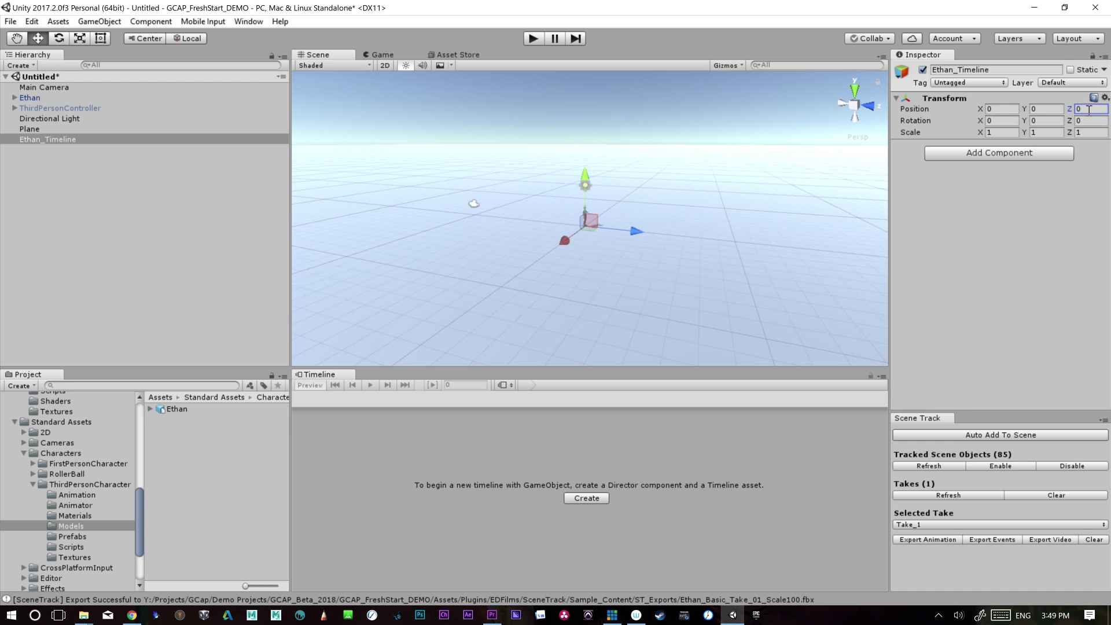
click(51, 141)
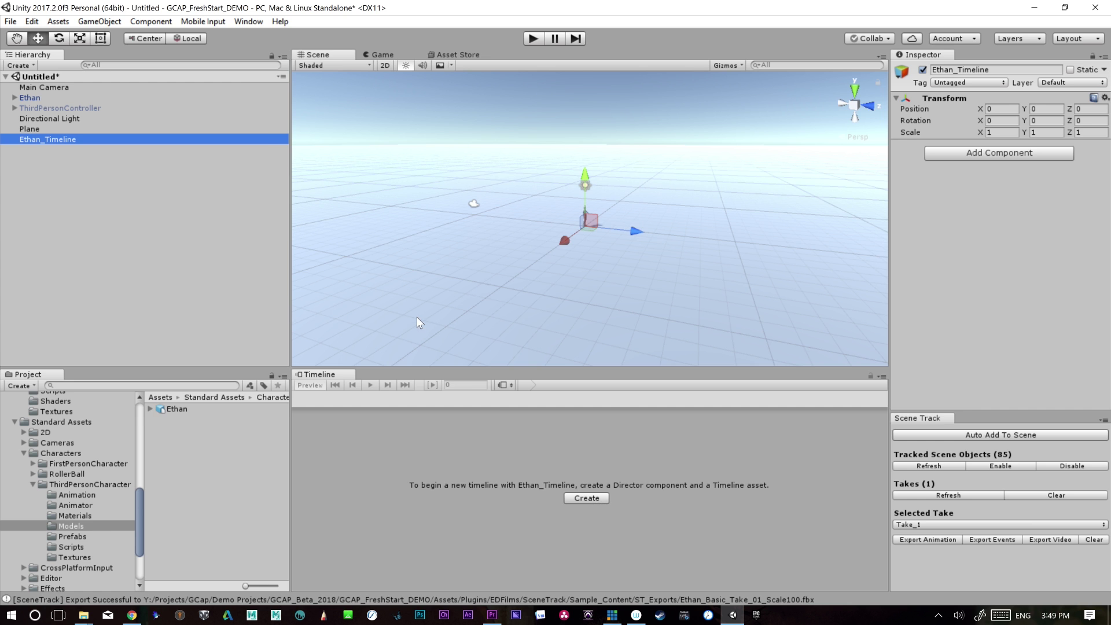
- Open the Timeline window and create a director for Ethan_Timeline
click(248, 21)
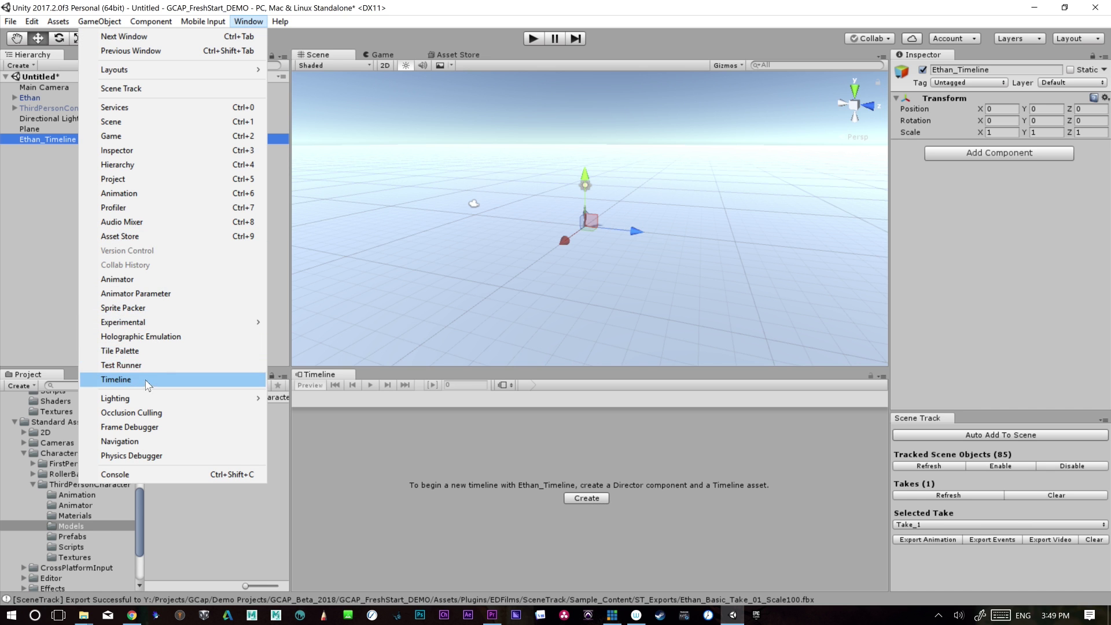
mouse_move(203, 21)
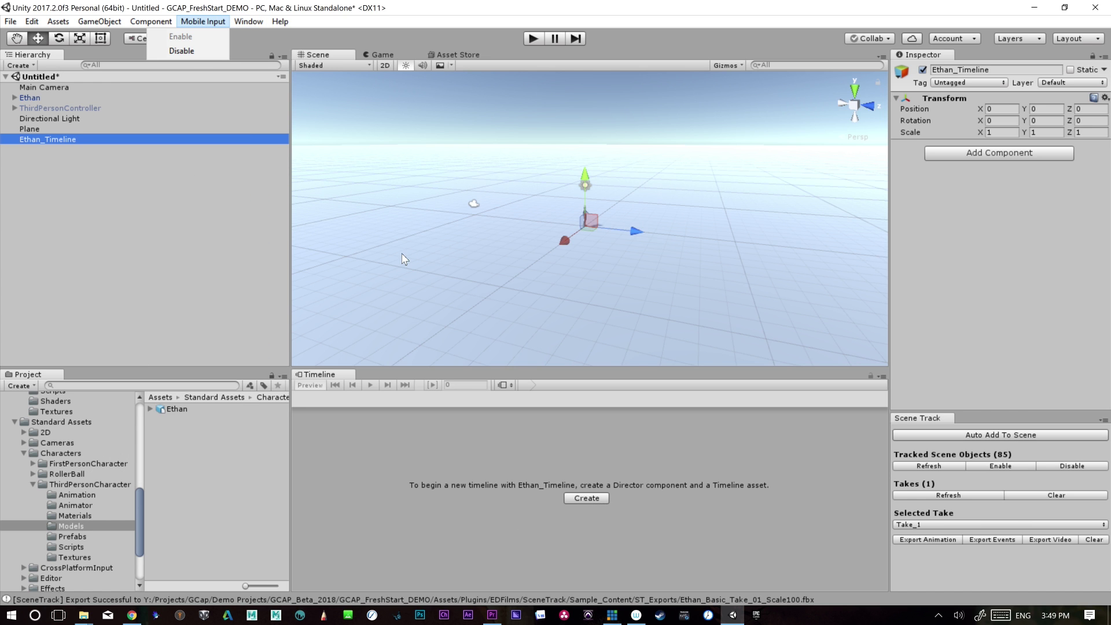
mouse_move(248, 22)
click(210, 375)
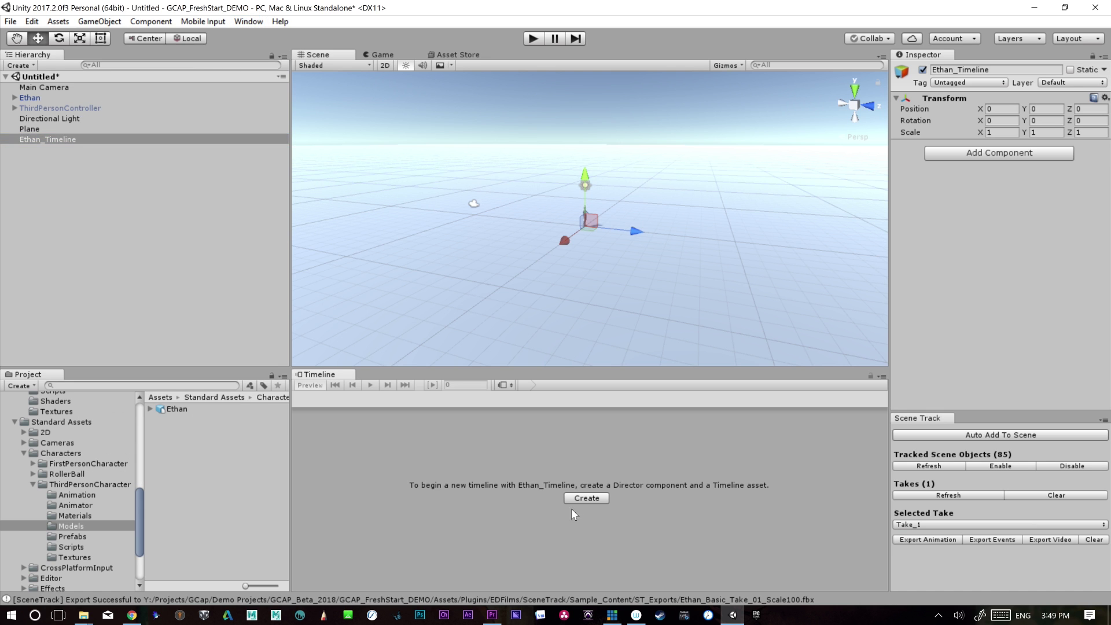
click(580, 498)
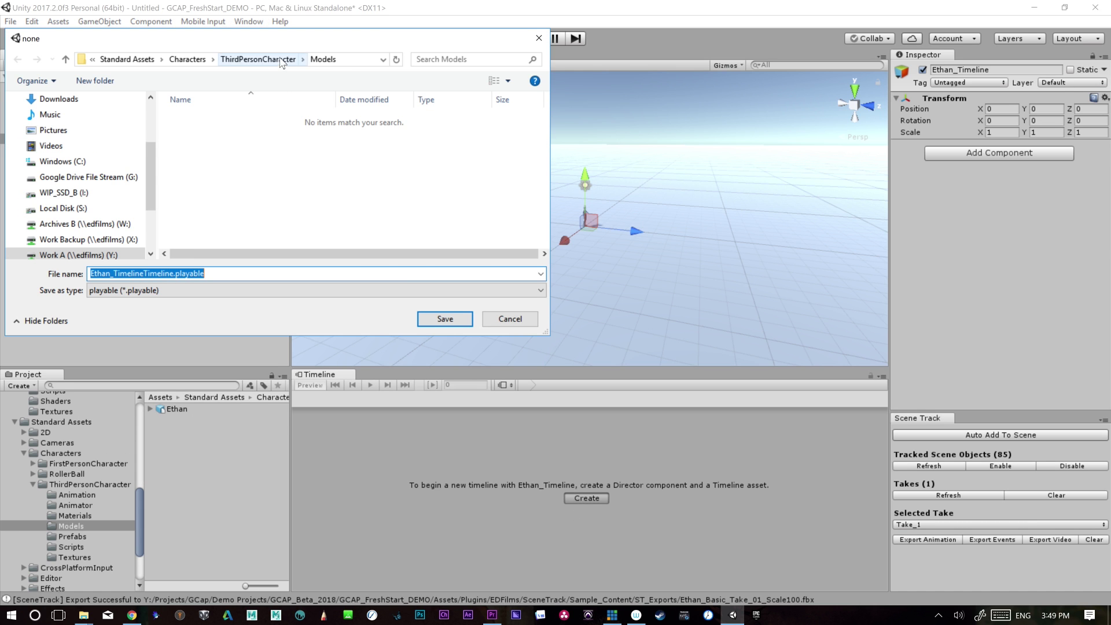
- Save the timeline over EthanBasic_Timeline.playable in Sample_Content/ST_Timelines, confirming the overwrite
click(289, 60)
click(223, 60)
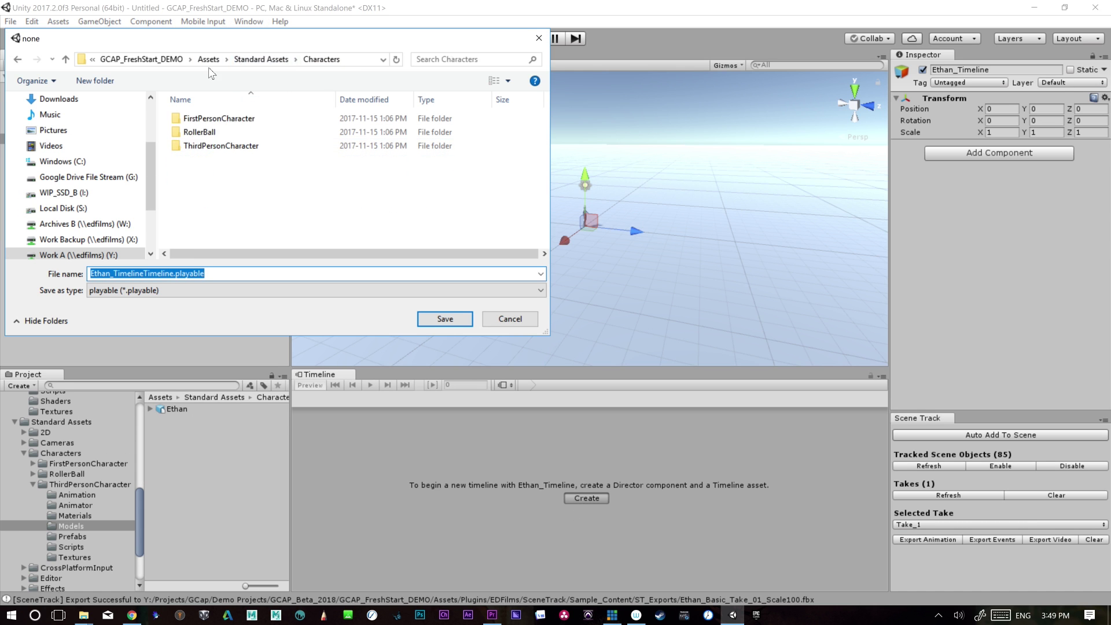
click(215, 60)
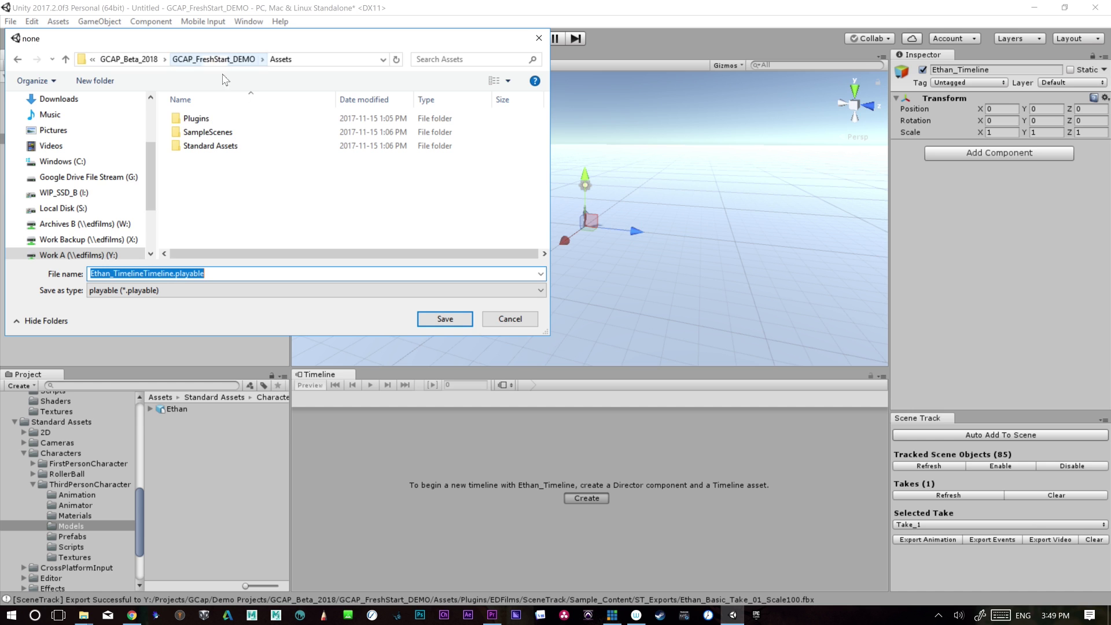
double_click(200, 118)
double_click(207, 118)
double_click(205, 119)
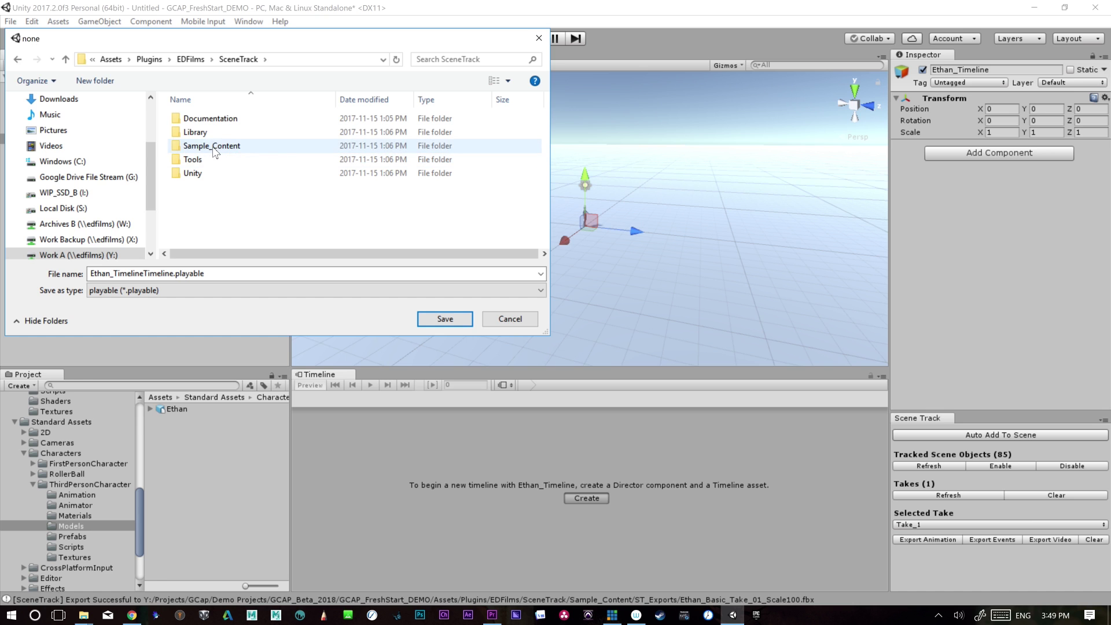
double_click(210, 146)
double_click(214, 164)
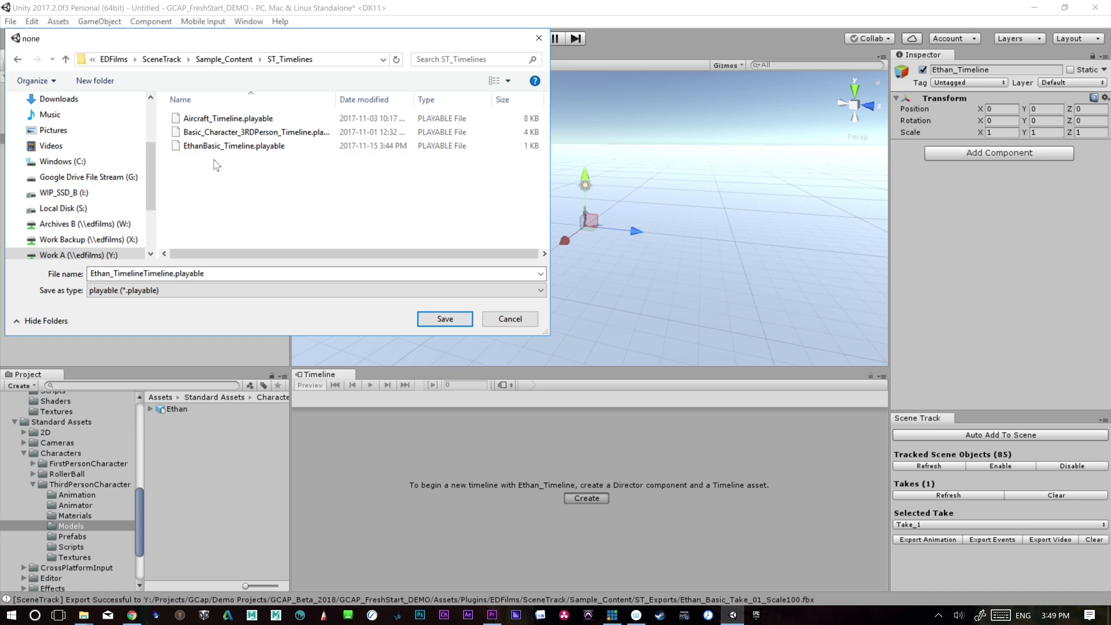
click(252, 146)
click(449, 321)
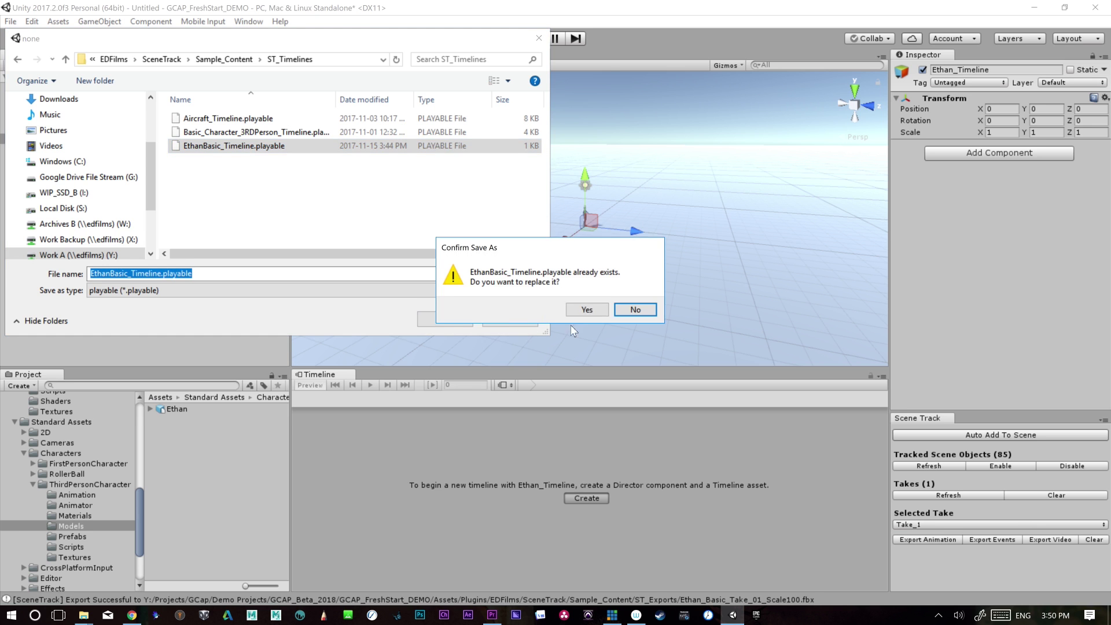
click(587, 310)
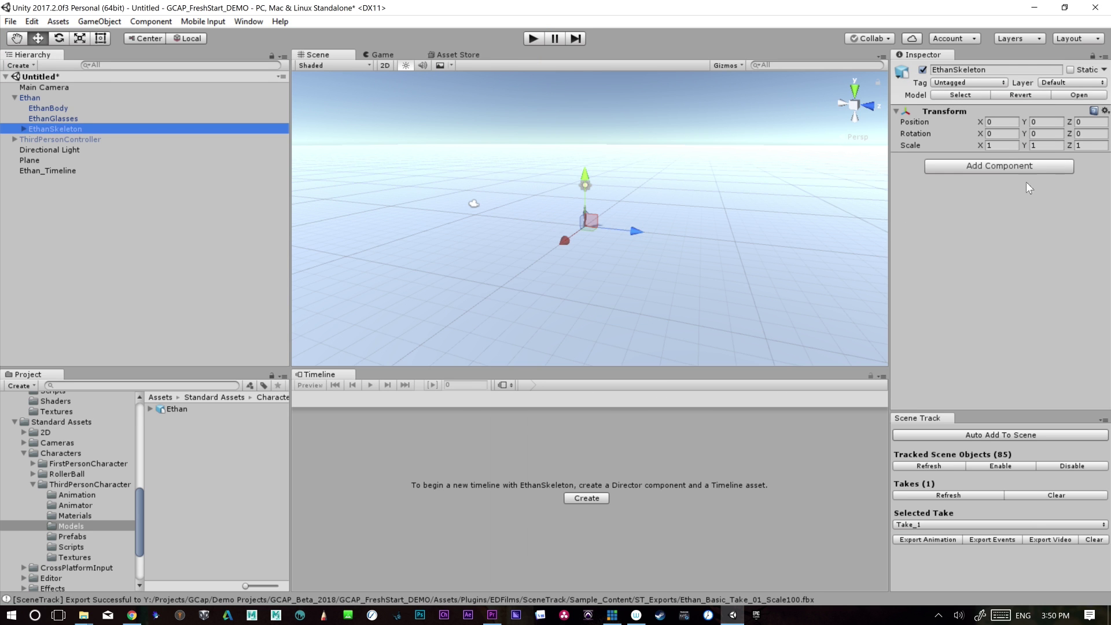
- Select Ethan, check the model's Humanoid rig settings, and zoom the Scene view onto him
click(28, 98)
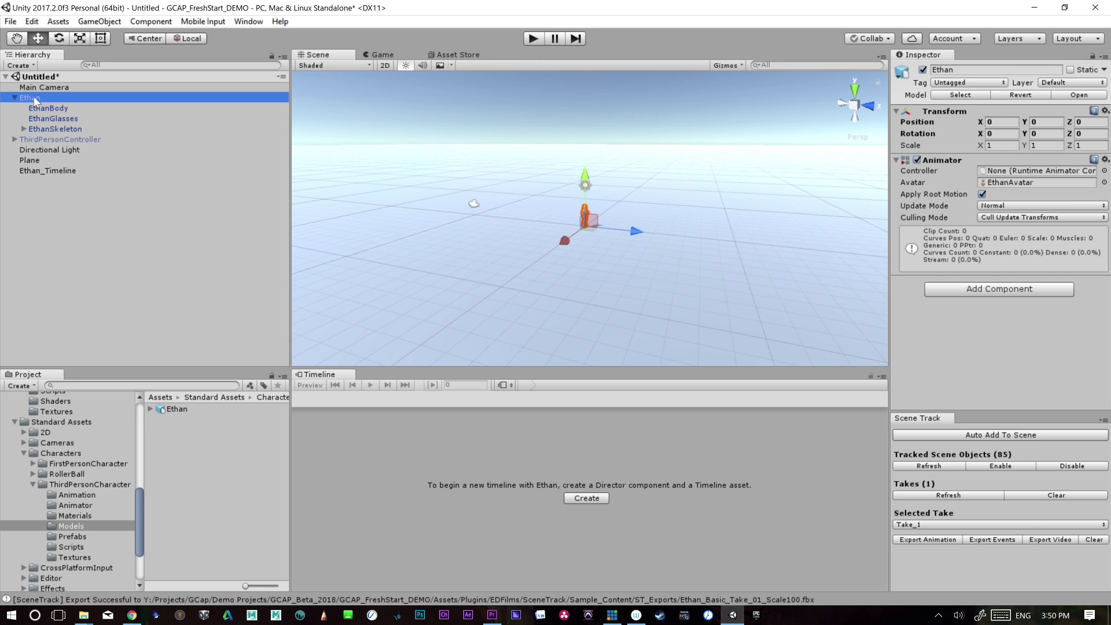
click(181, 410)
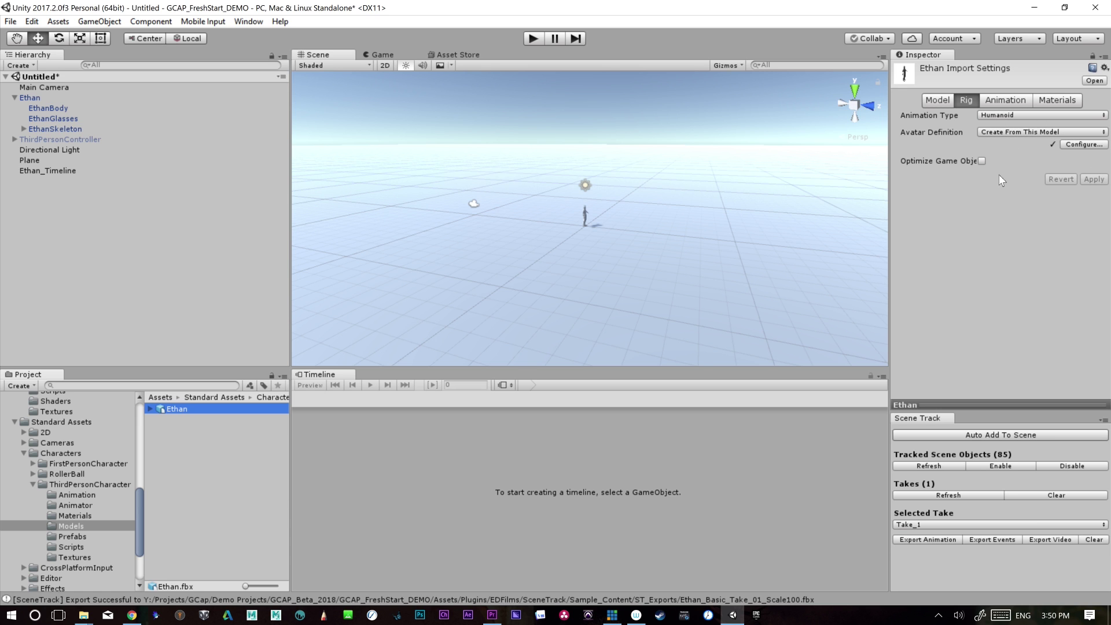
alt+right_drag(639, 298, 686, 295)
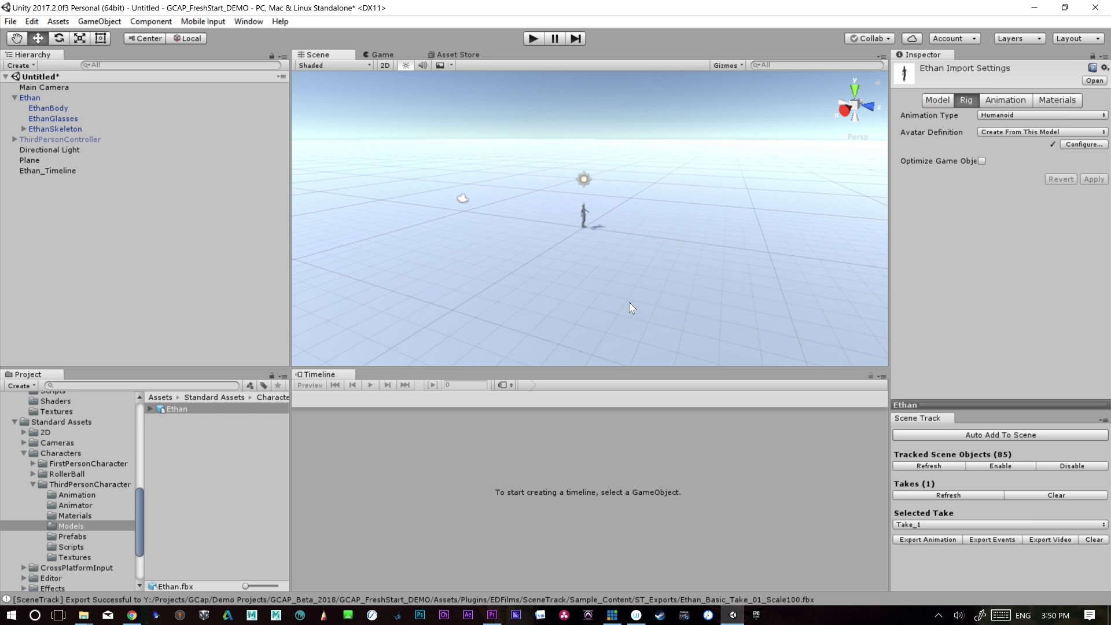
key(ctrl+z)
alt+right_drag(603, 261, 637, 311)
alt+drag(637, 312, 651, 272)
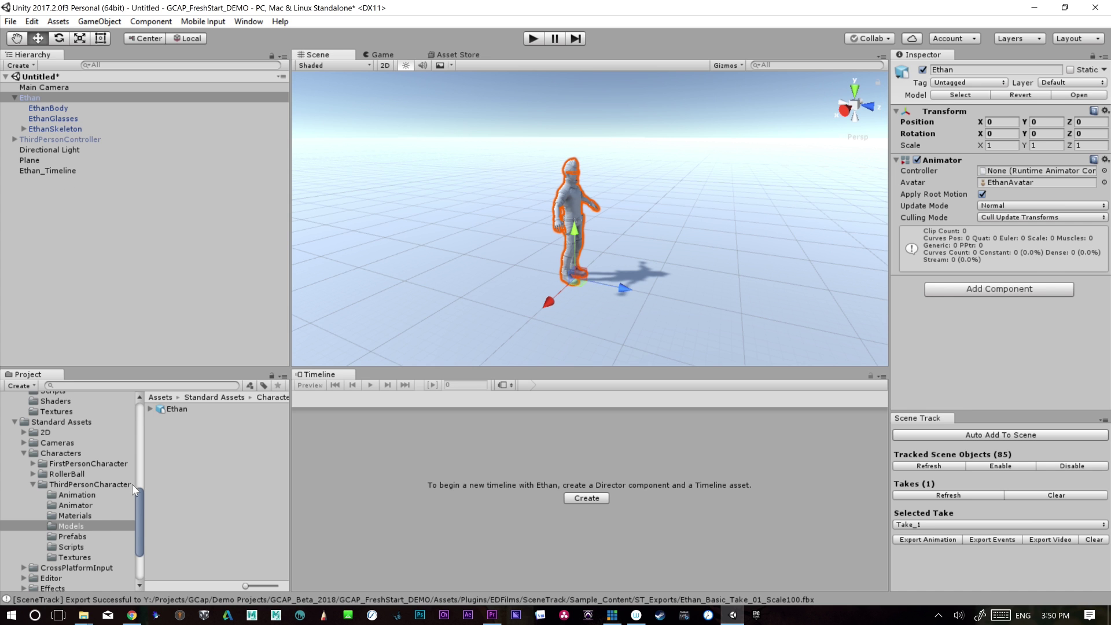
drag(136, 516, 140, 449)
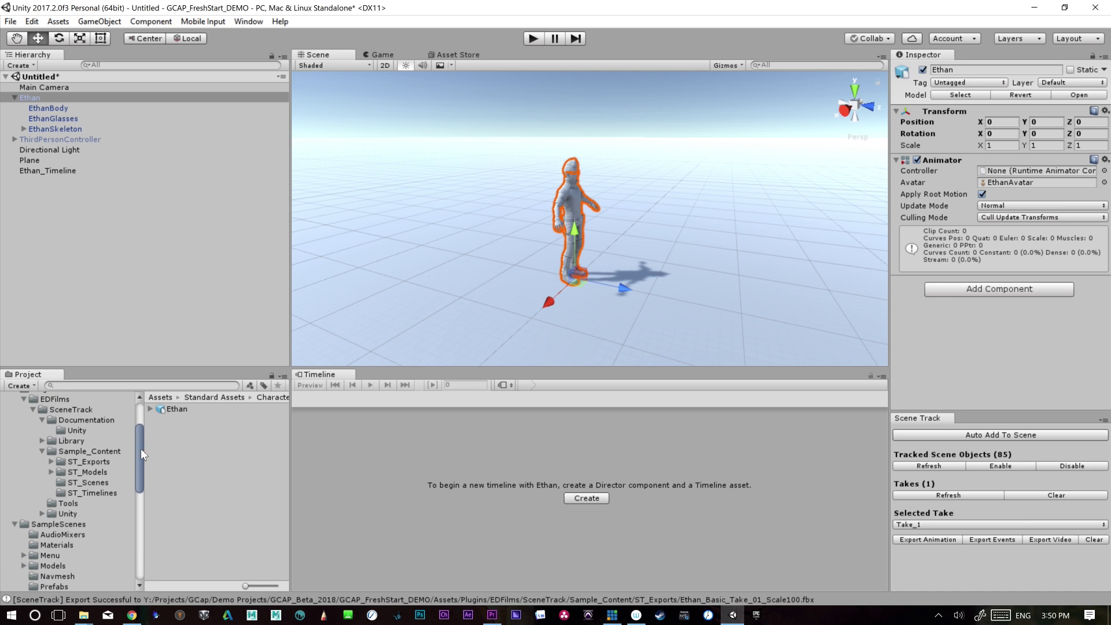
- Expand Ethan_Basic_Take_01_Scale100 in ST_Exports and select its Animation clip (13.941, 30 FPS)
click(116, 461)
click(199, 451)
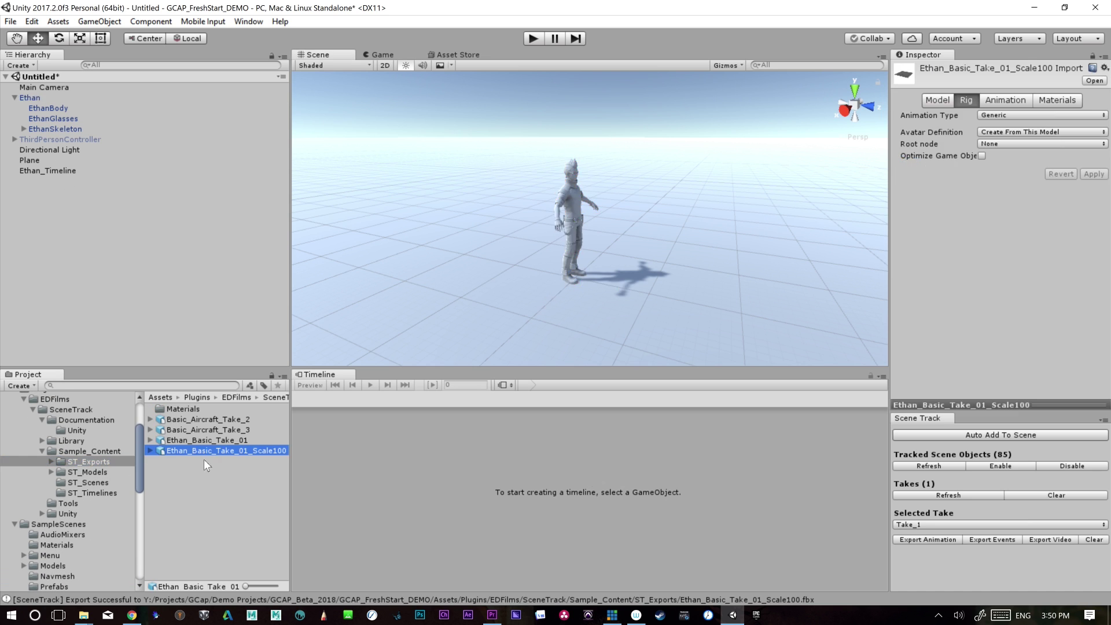
click(177, 467)
click(151, 450)
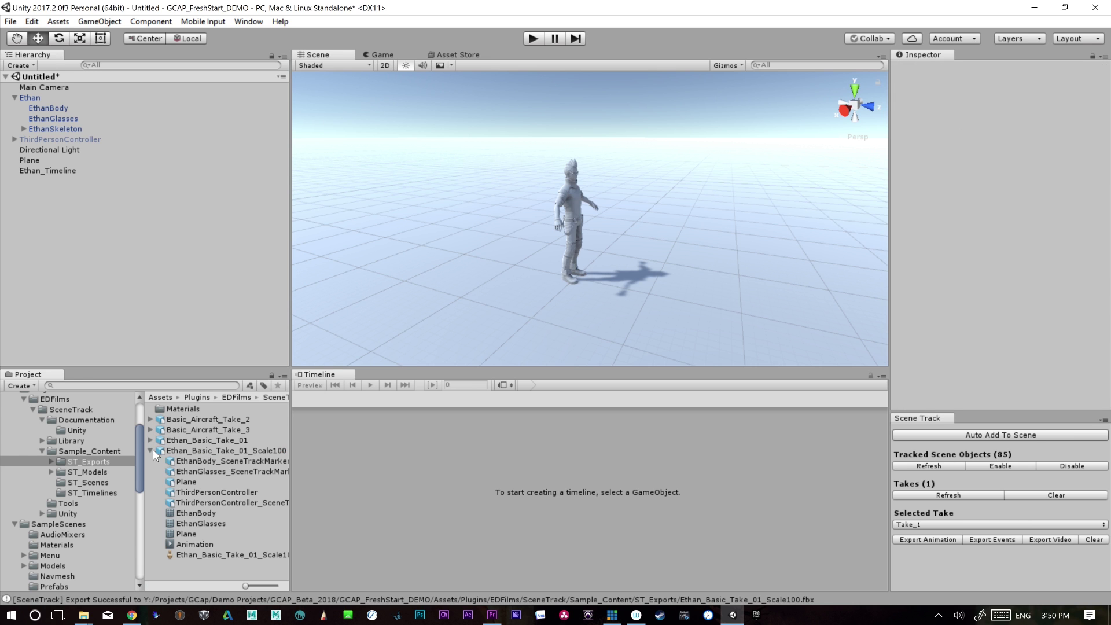
click(196, 545)
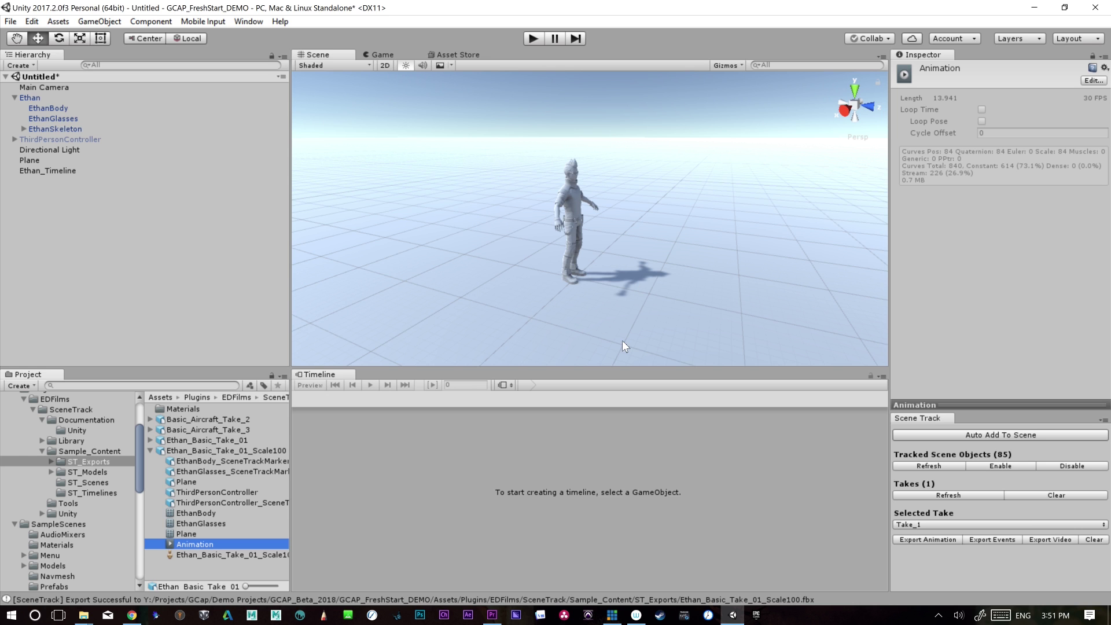
- Drag Ethan from the Hierarchy into EthanBasic_Timeline as an Animation Track
click(29, 97)
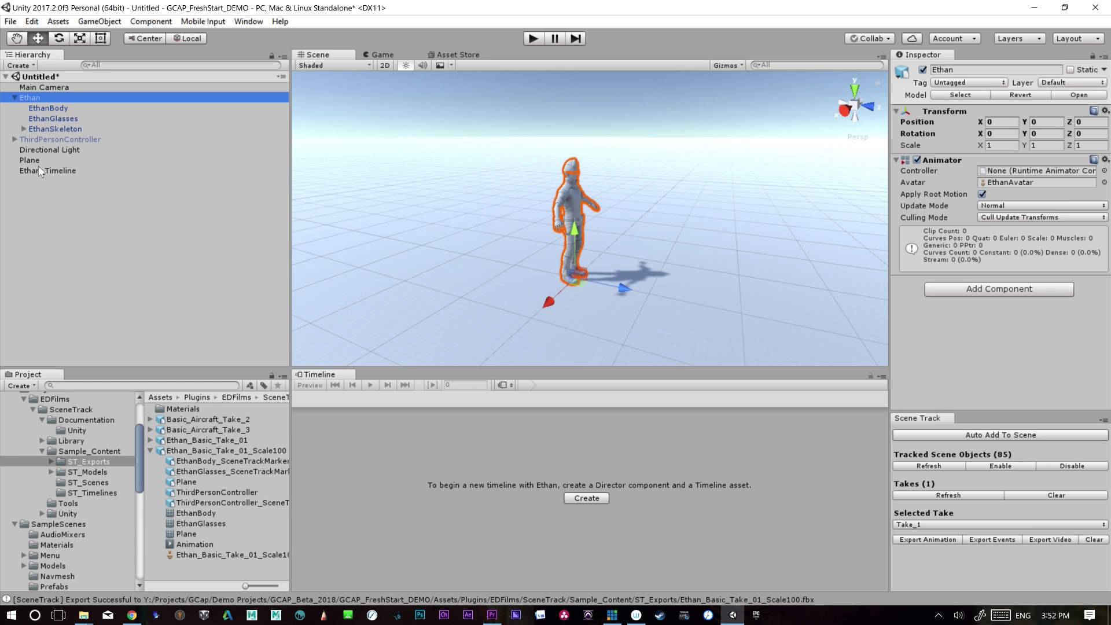
click(55, 170)
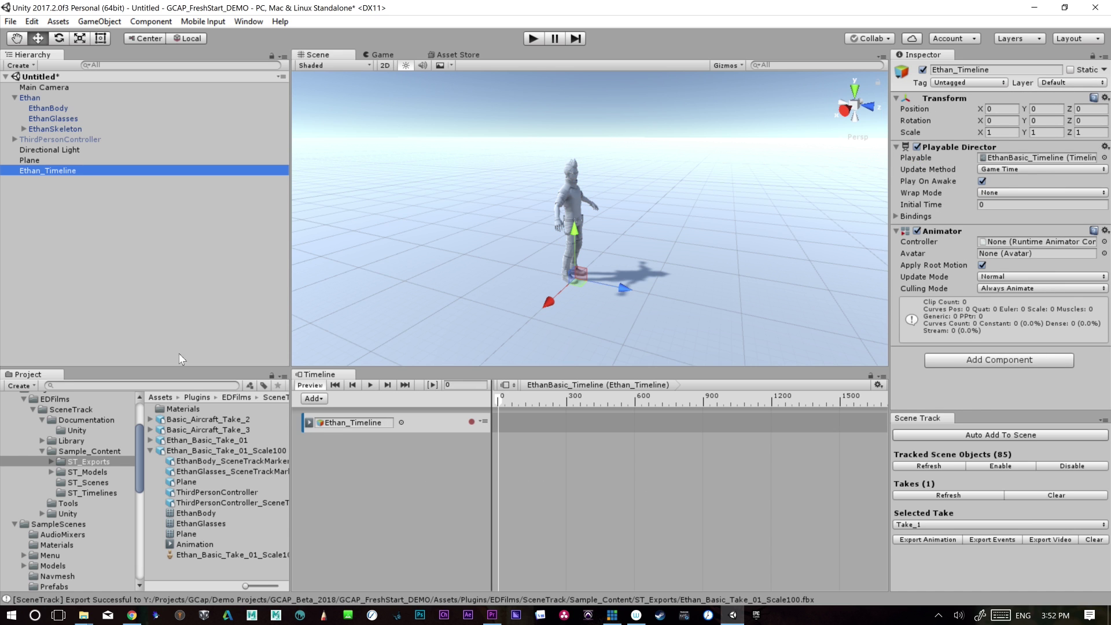
click(90, 451)
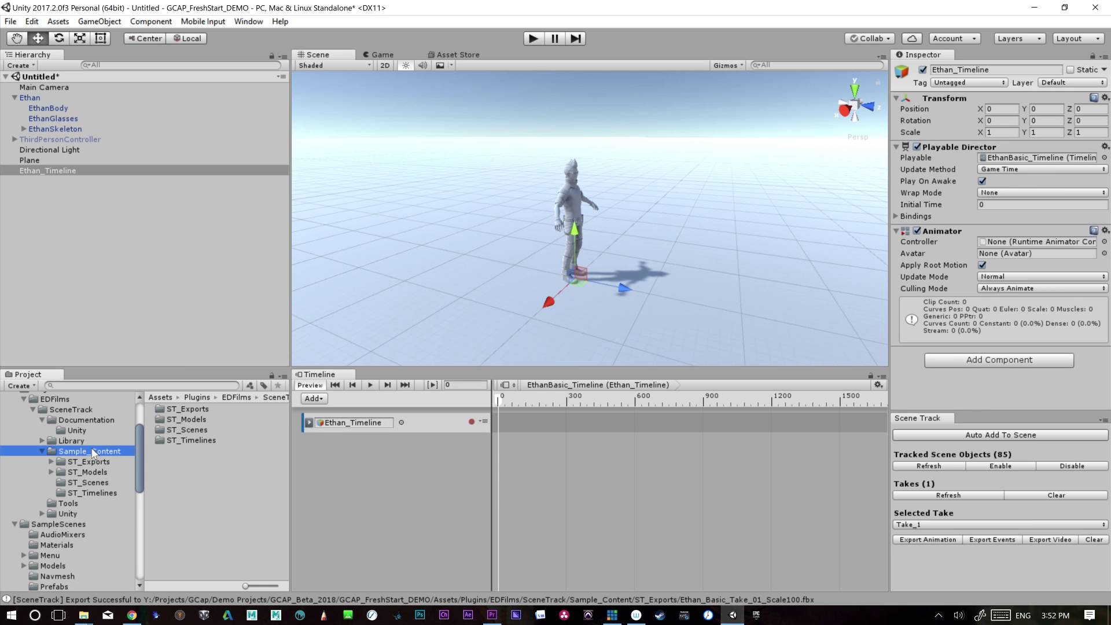
drag(93, 453, 437, 496)
click(485, 506)
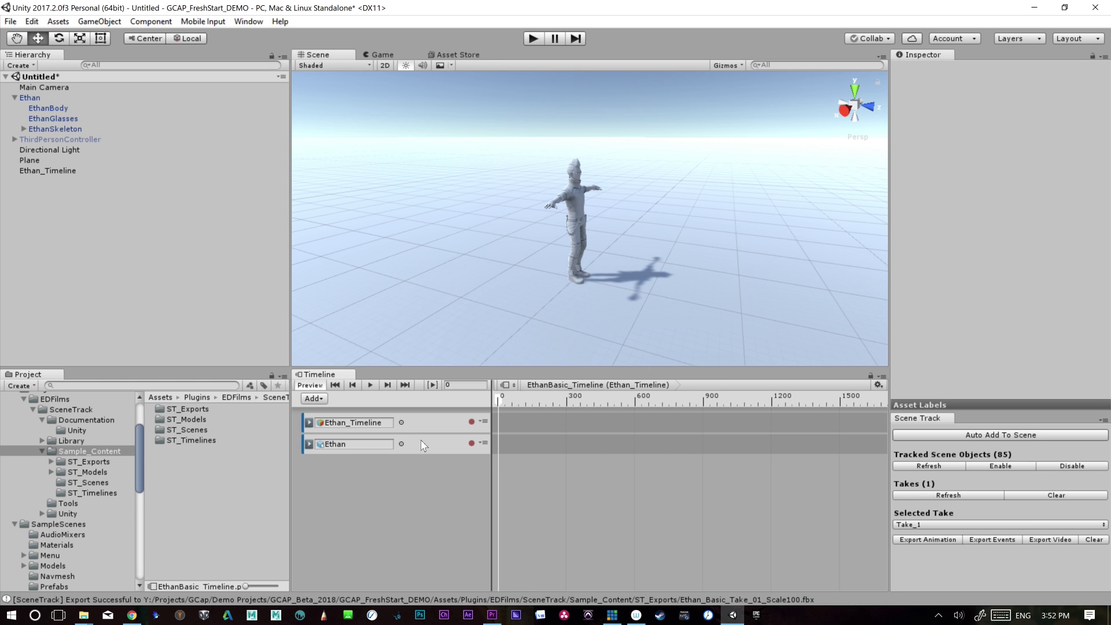
click(445, 447)
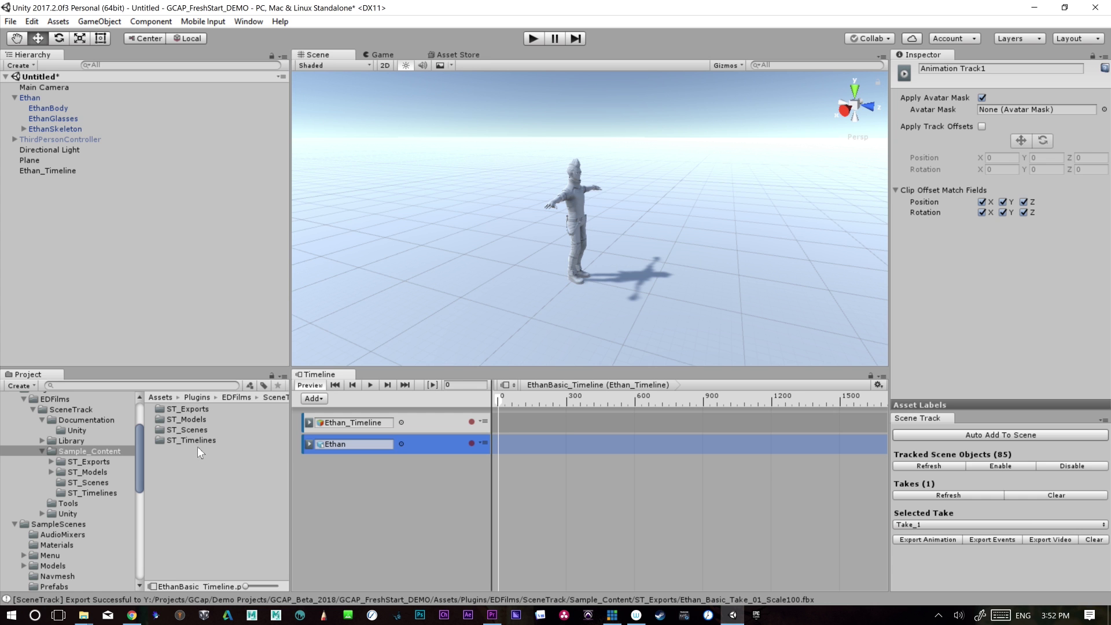
mouse_move(712, 301)
alt+mouse_down()
mouse_move(756, 285)
mouse_move(575, 289)
mouse_move(718, 287)
alt+mouse_up()
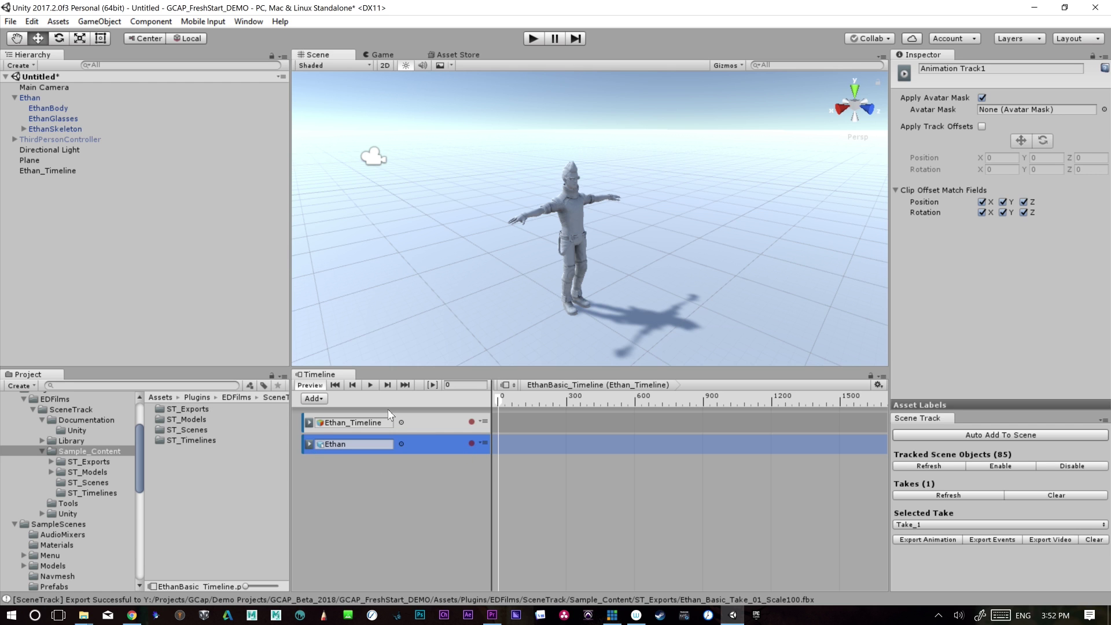
- Drag the exported Animation clip from ST_Exports onto Ethan's track
click(199, 409)
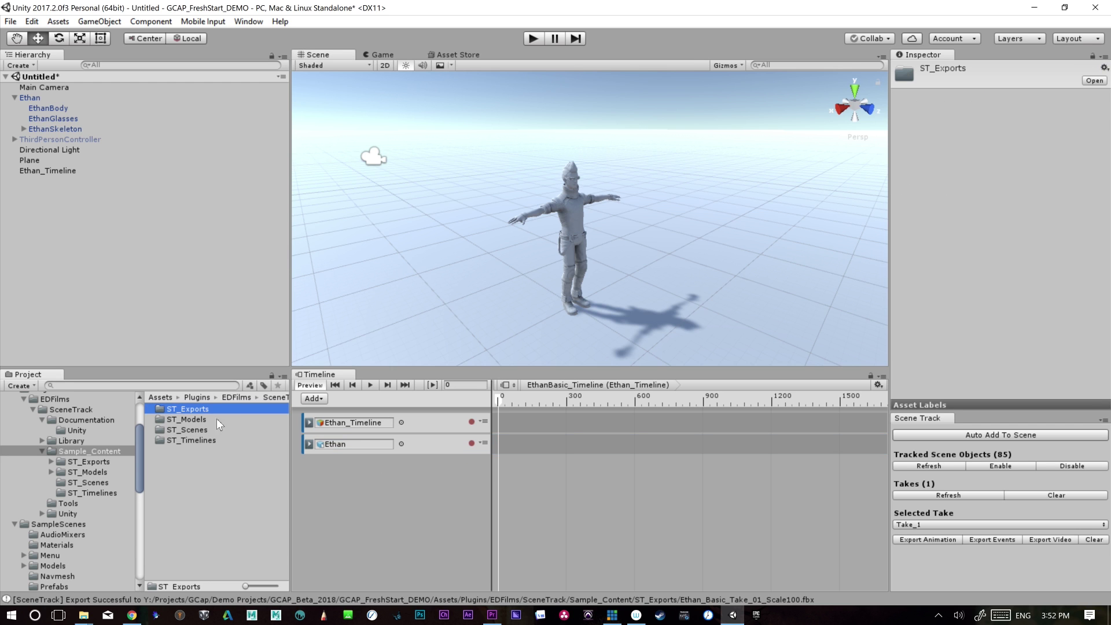
double_click(174, 410)
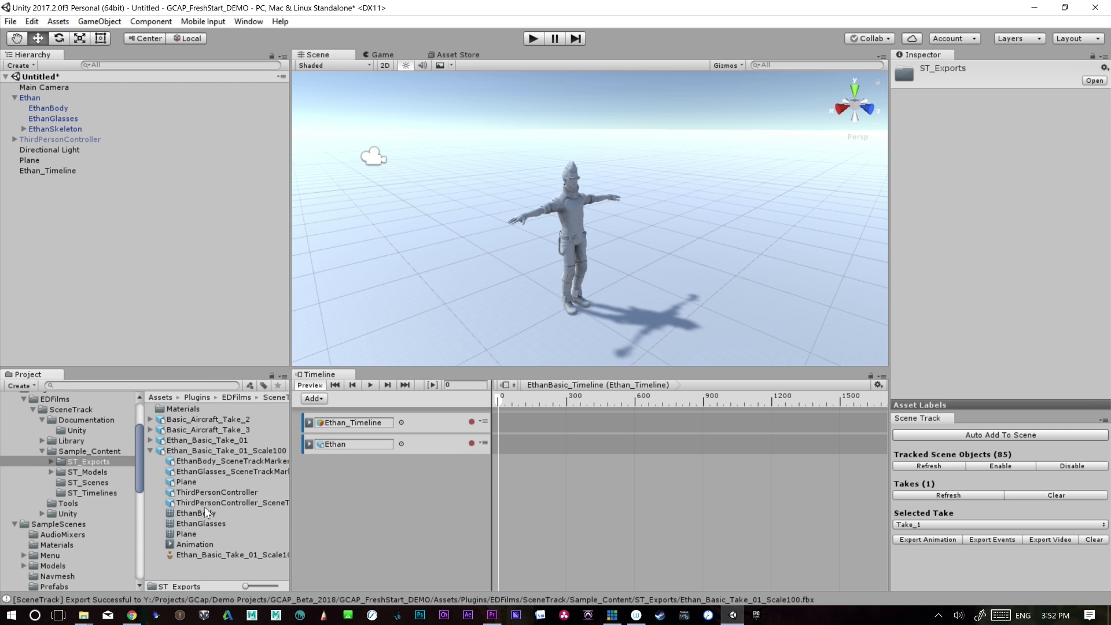
click(191, 545)
drag(320, 508, 510, 446)
click(558, 447)
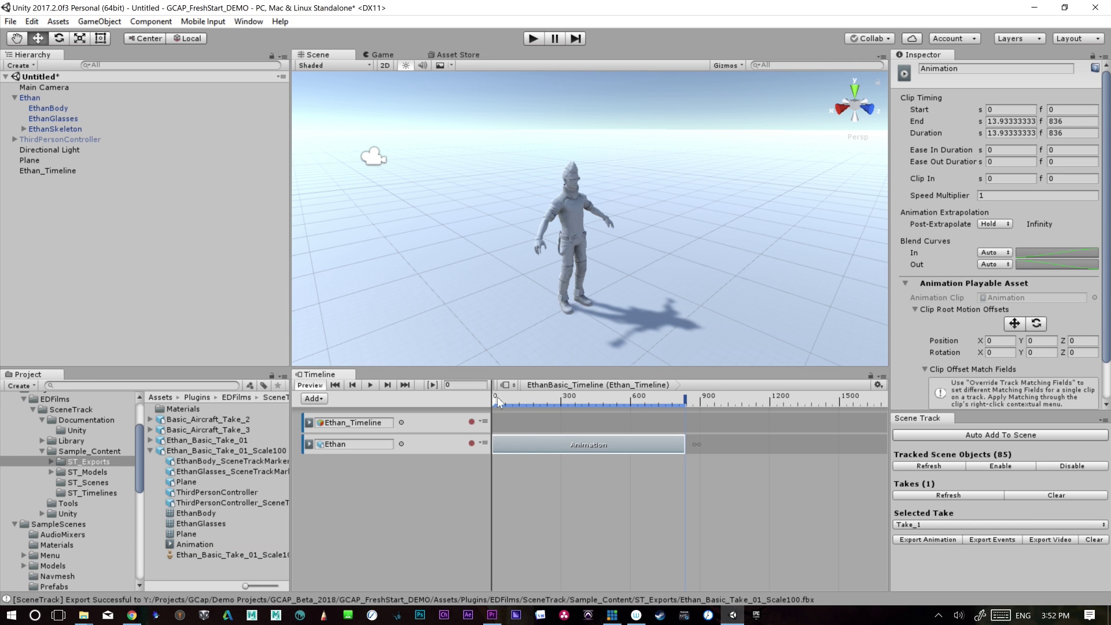
- Scrub and play the timeline to preview Ethan's animation
drag(498, 397, 503, 452)
alt+right_drag(648, 336, 596, 304)
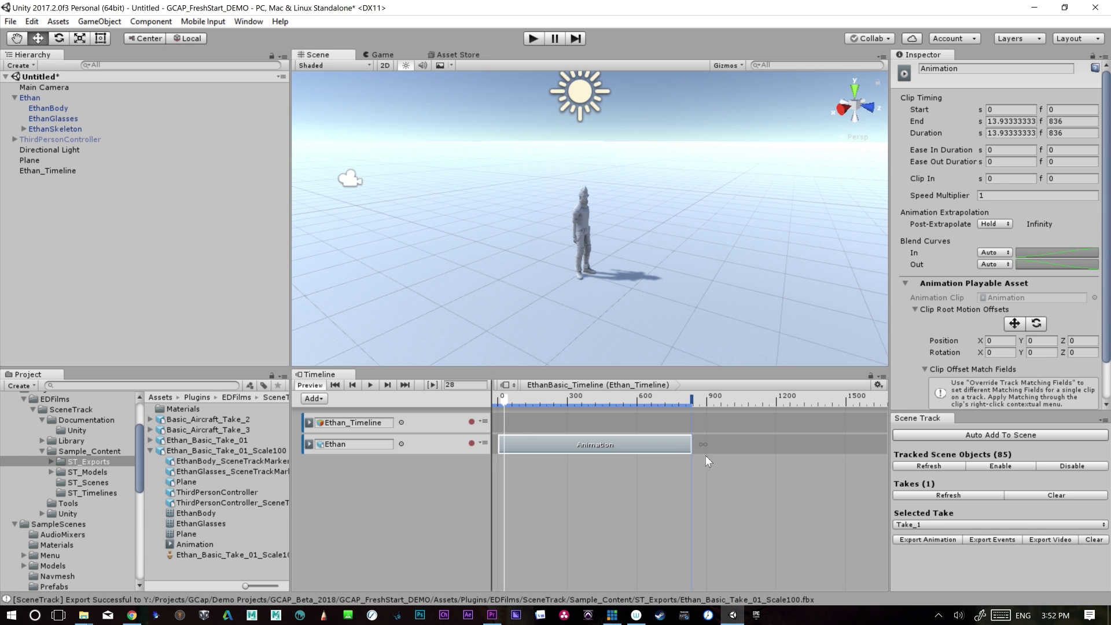
key(space)
alt+drag(661, 329, 680, 342)
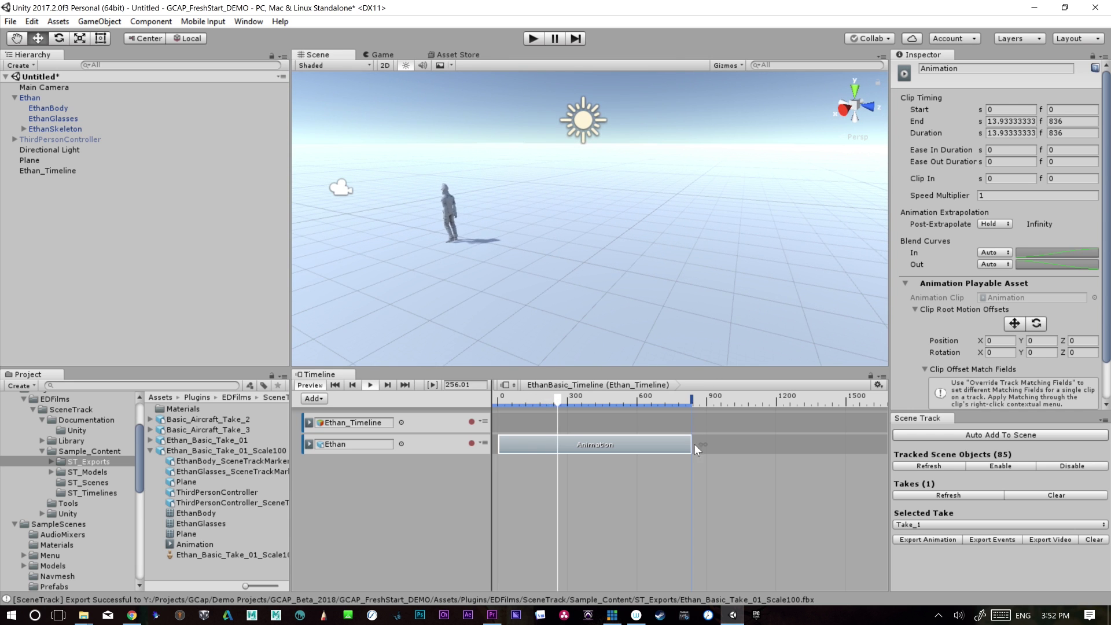
- Add a 0.28 s ease-out to the clip's end and rewind the playhead to frame 0
drag(691, 444, 738, 454)
key(ctrl+z)
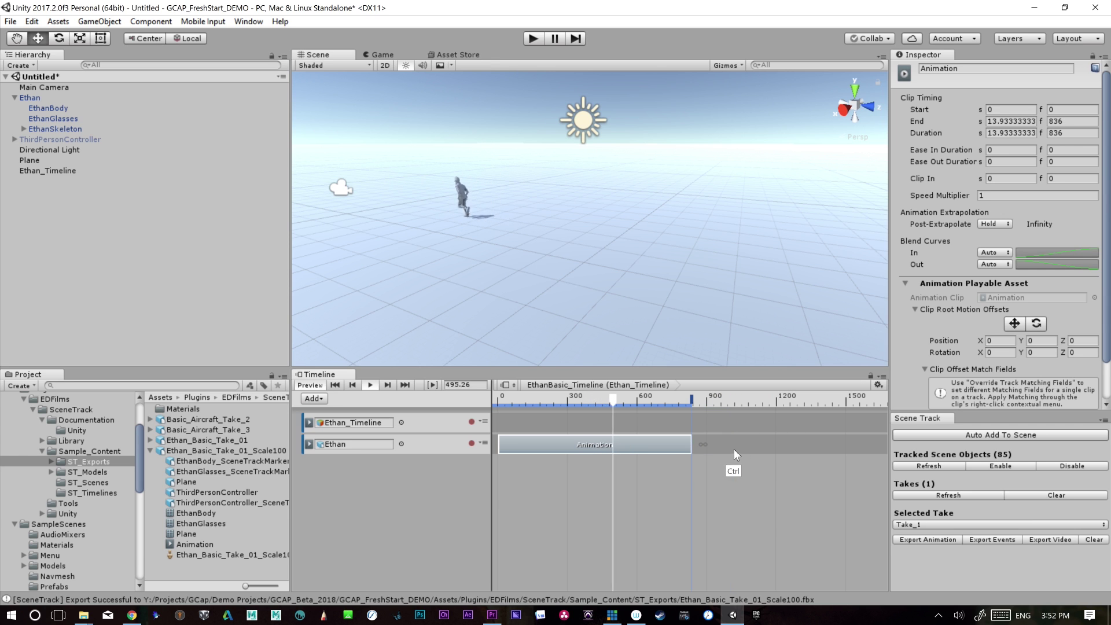
drag(671, 453, 683, 453)
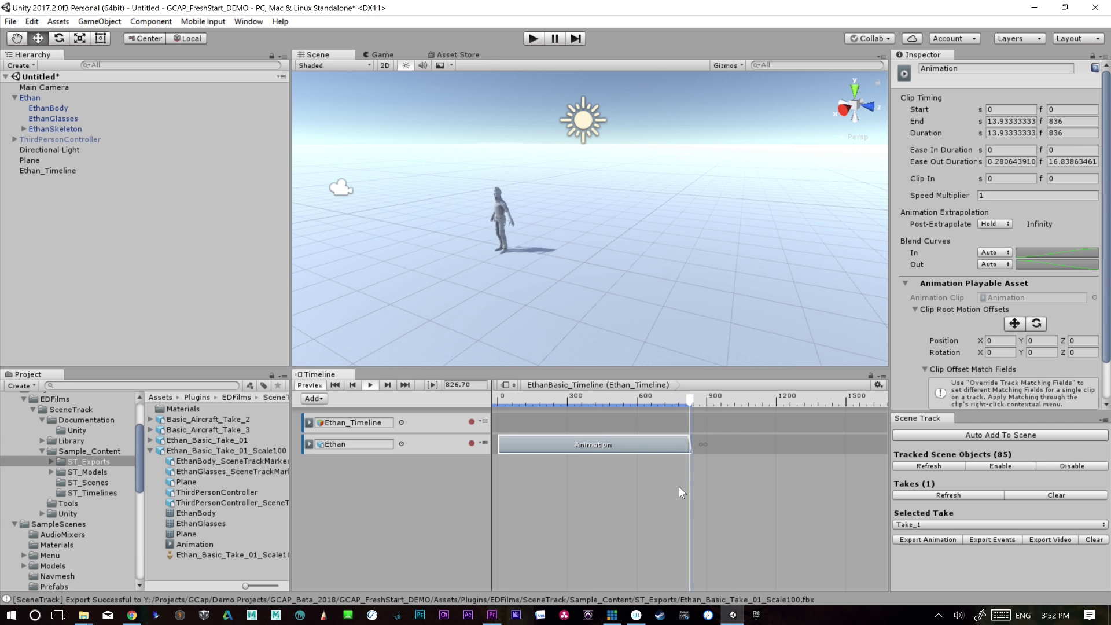
drag(692, 400, 597, 477)
key(space)
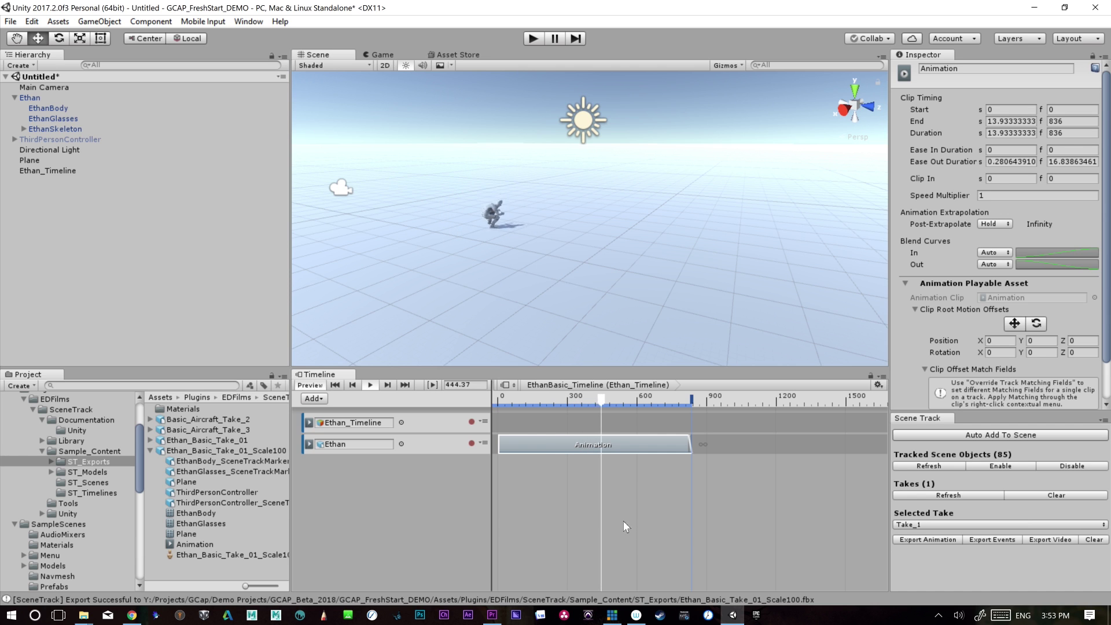
drag(632, 394, 492, 434)
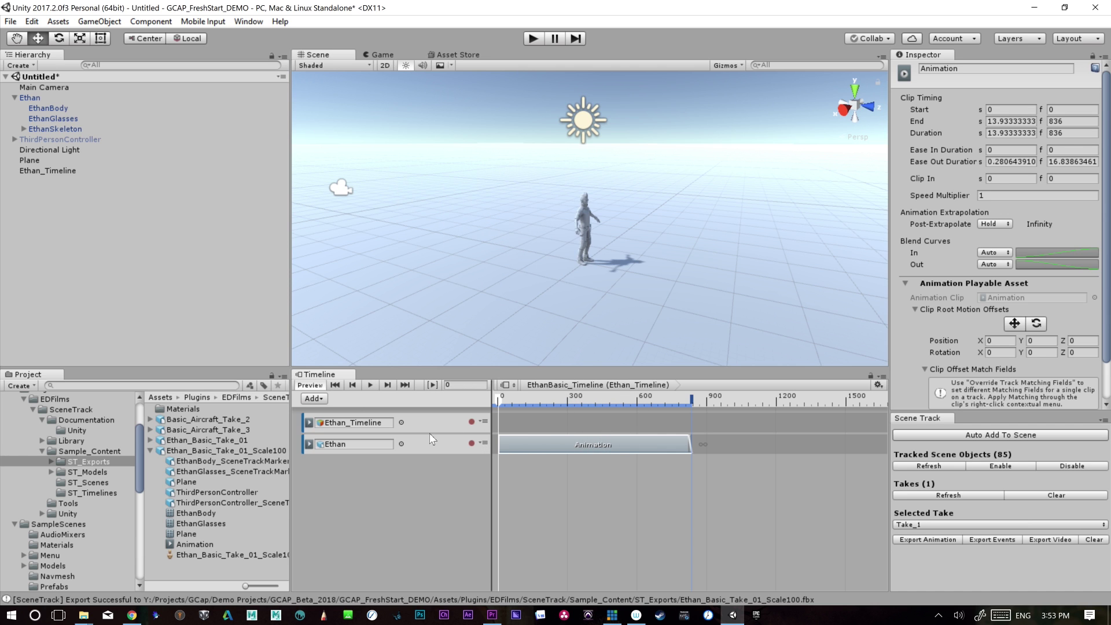
- Create an empty GameObject and rename it Ethan_Offset
click(31, 99)
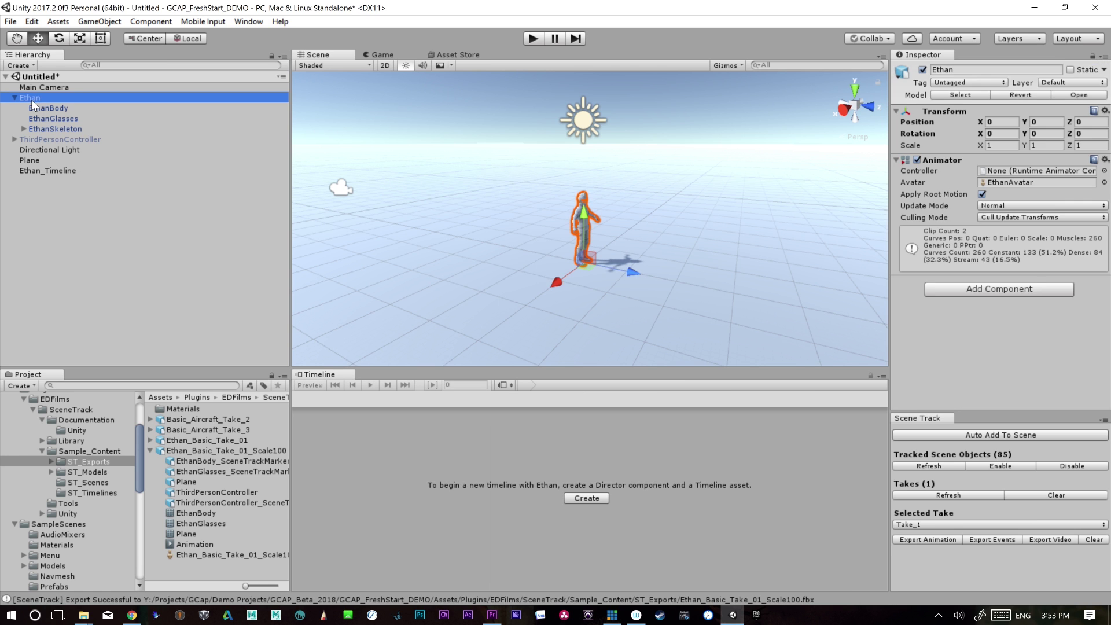
click(110, 191)
click(99, 22)
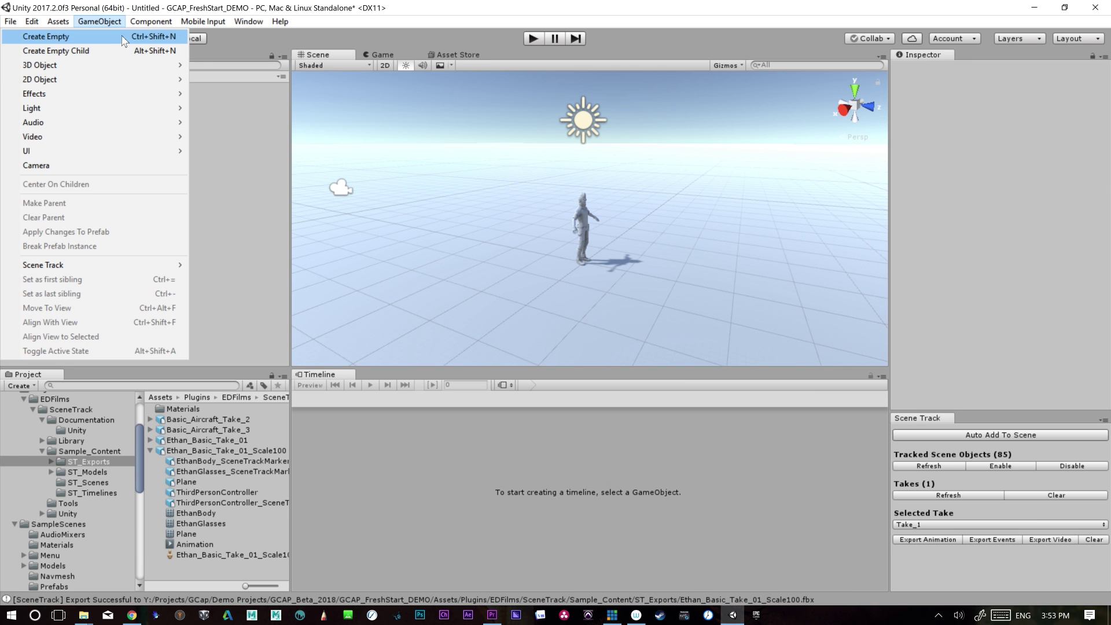
click(46, 37)
right_click(48, 185)
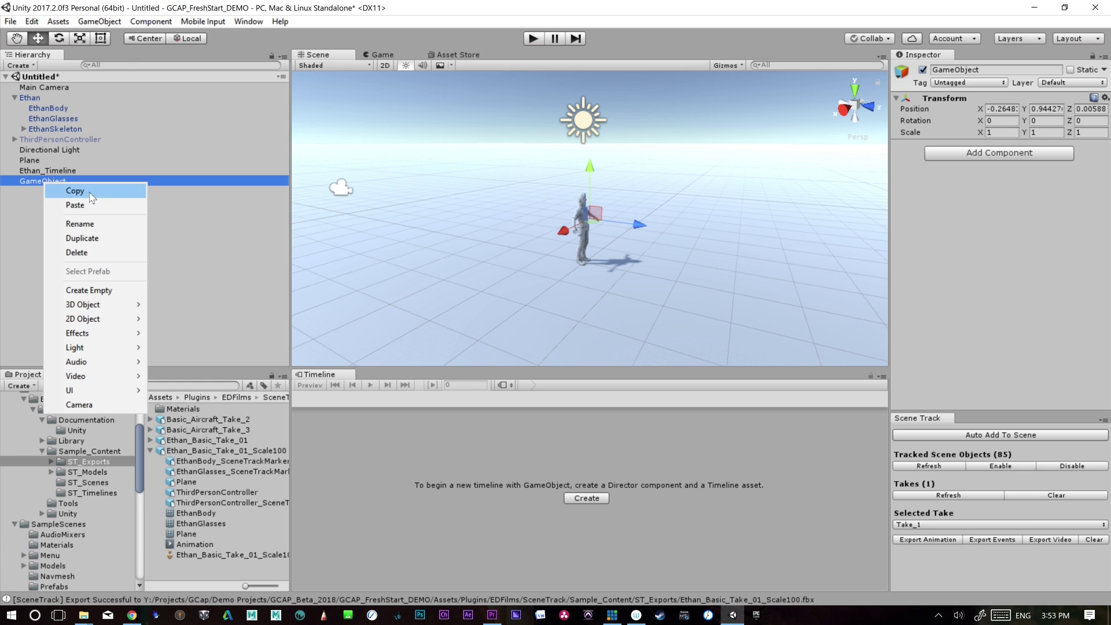
click(92, 225)
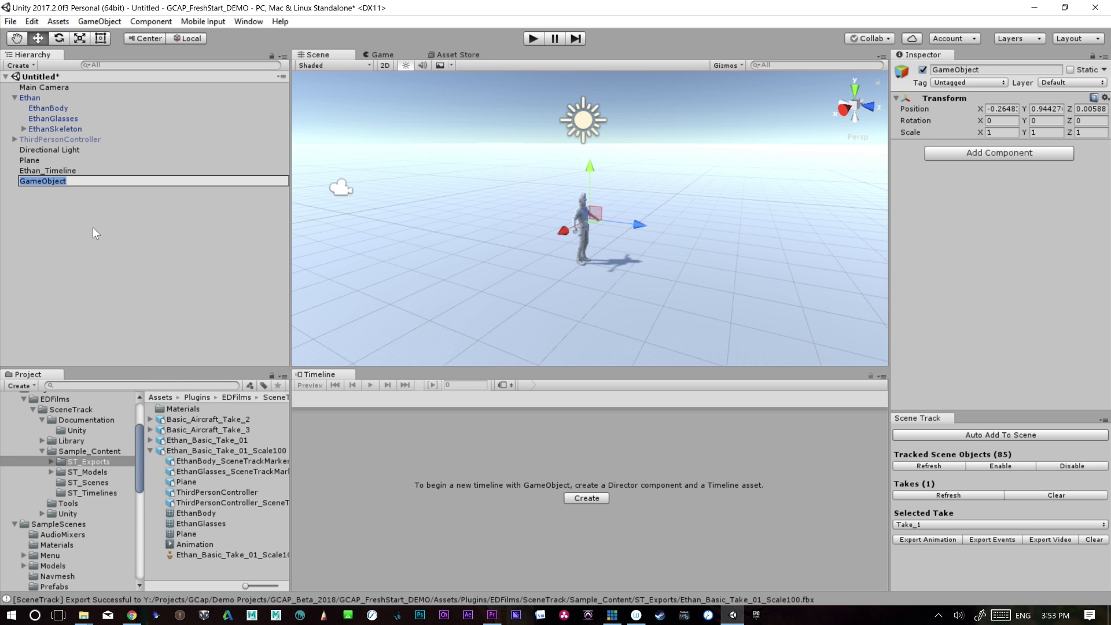
text(Ethan_Offset)
key(Return)
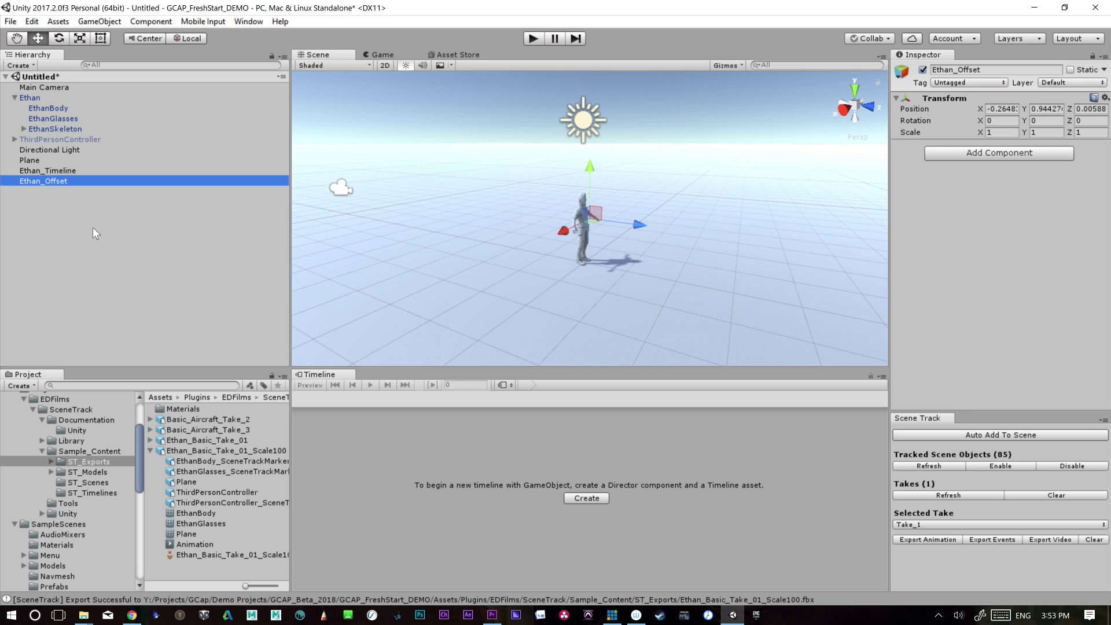
- Set Ethan_Offset's Transform Position to 0, 0, 0
click(71, 180)
click(137, 279)
click(65, 181)
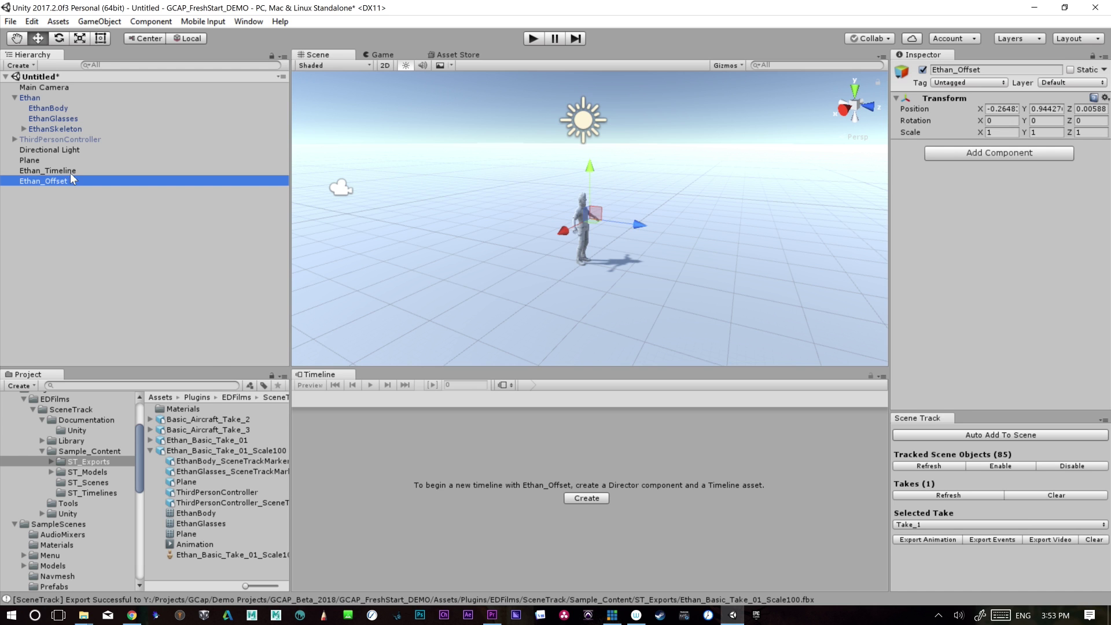
click(1002, 109)
text(0)
click(1046, 109)
text(0)
click(1090, 109)
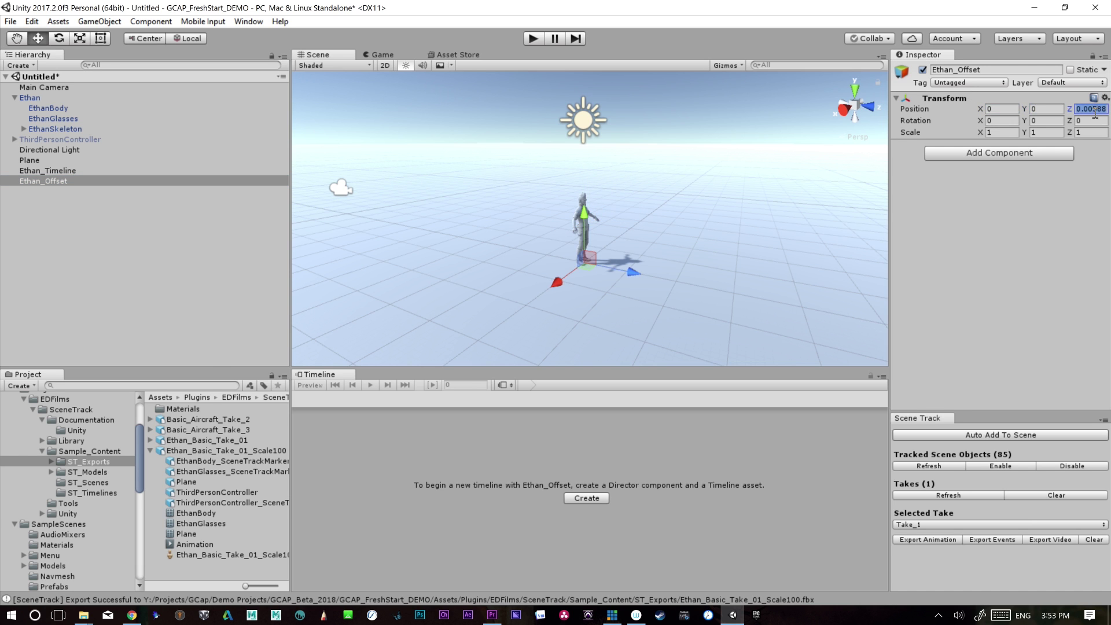
text(0)
drag(137, 474, 132, 540)
- Drag a second Ethan model from ThirdPersonCharacter/Models into the scene
click(86, 490)
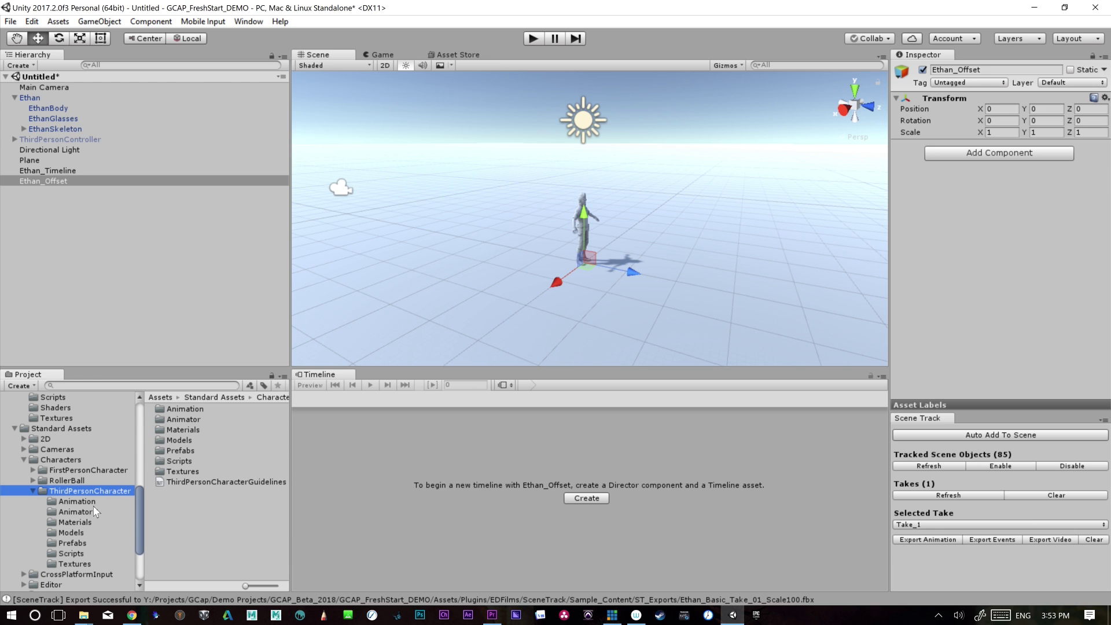
click(80, 535)
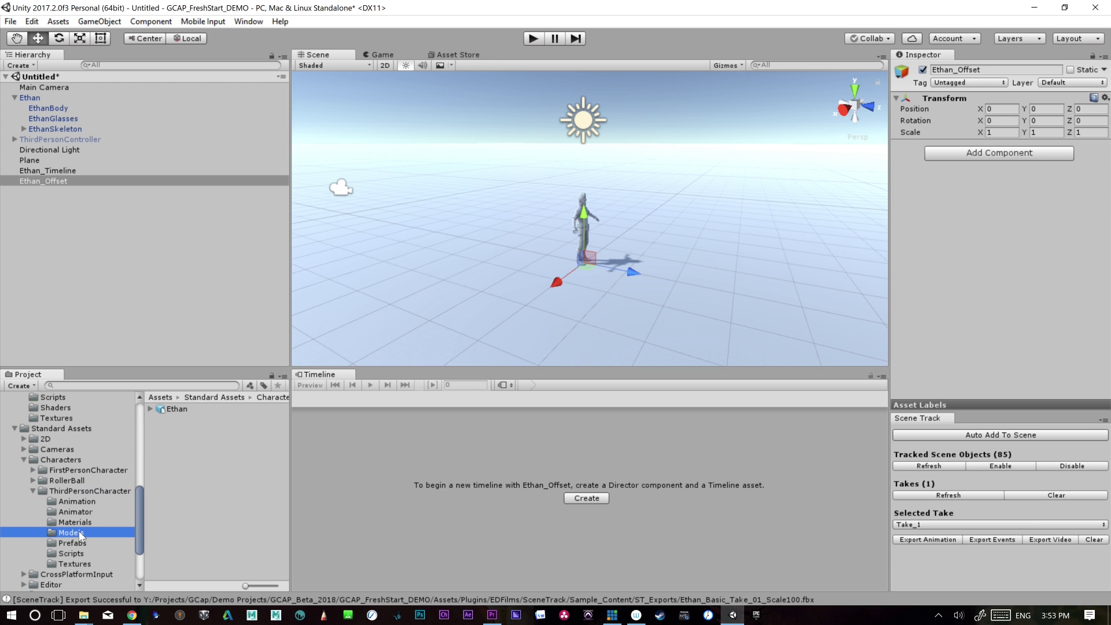
click(175, 411)
drag(179, 409, 513, 288)
- Zero the new Ethan (1)'s Position values in the Inspector
click(1004, 121)
text(0)
key(Tab)
text(0)
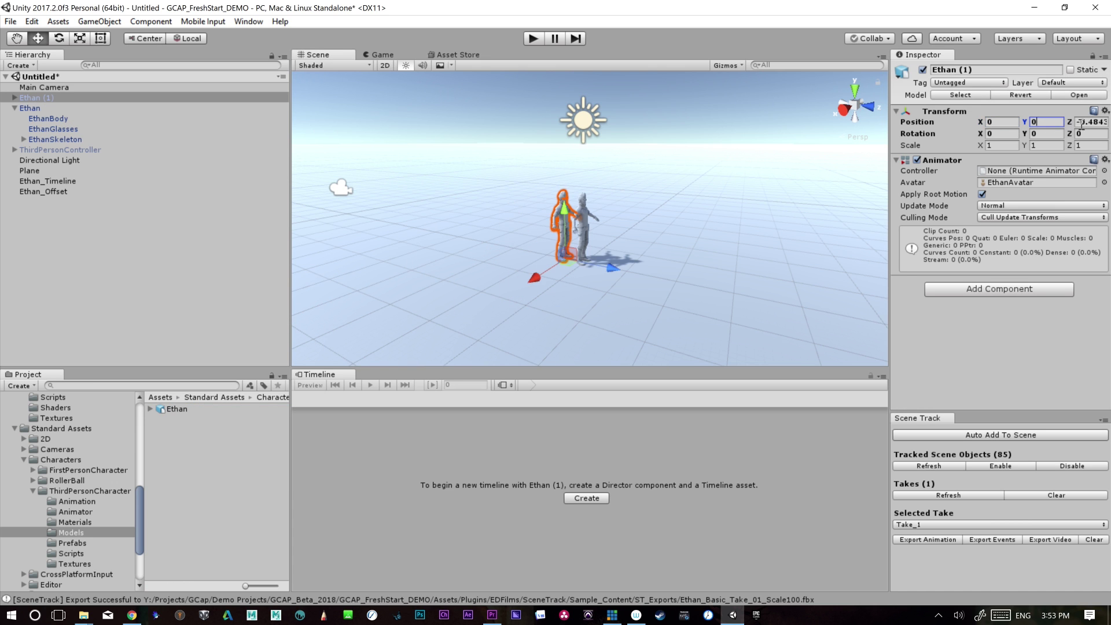
key(Tab)
text(0)
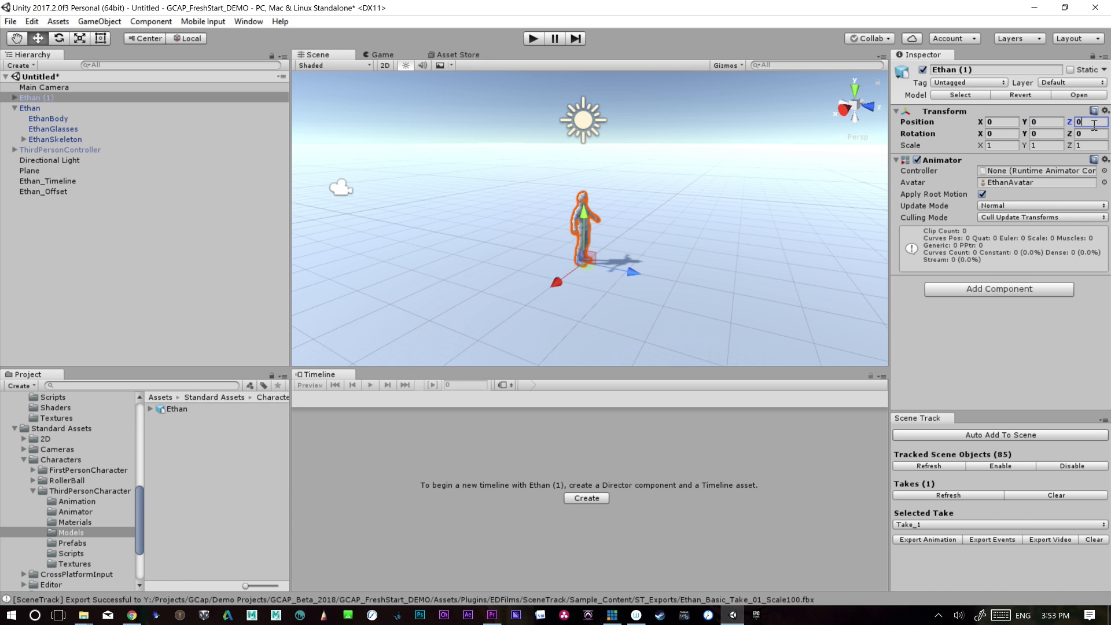
- Frame Ethan (1) and rename it Ethan_Other
double_click(30, 98)
right_click(49, 96)
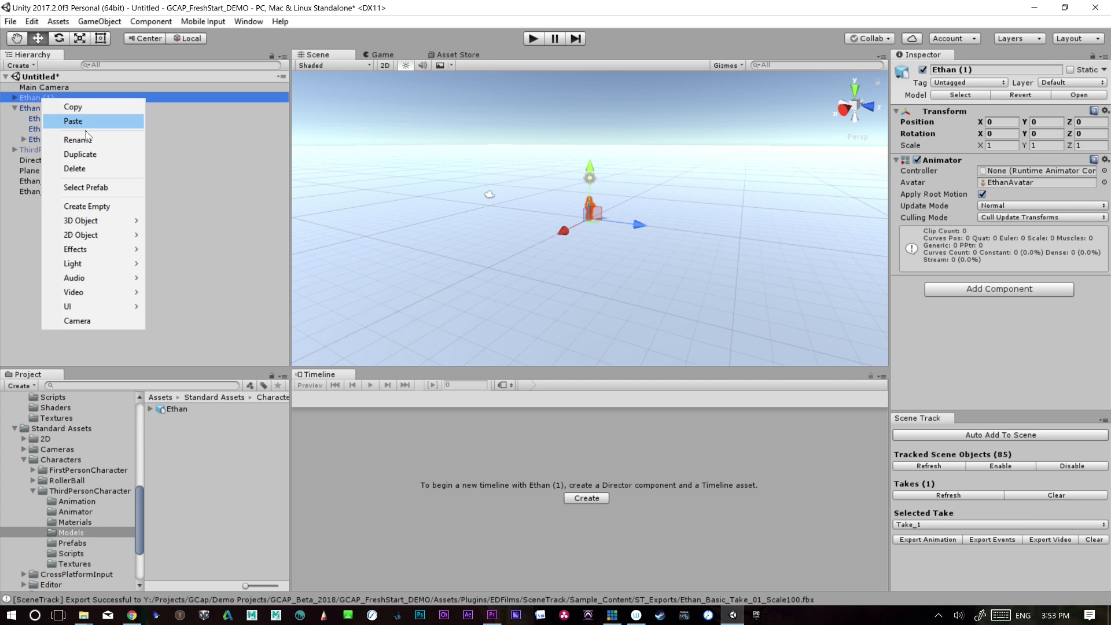
click(87, 139)
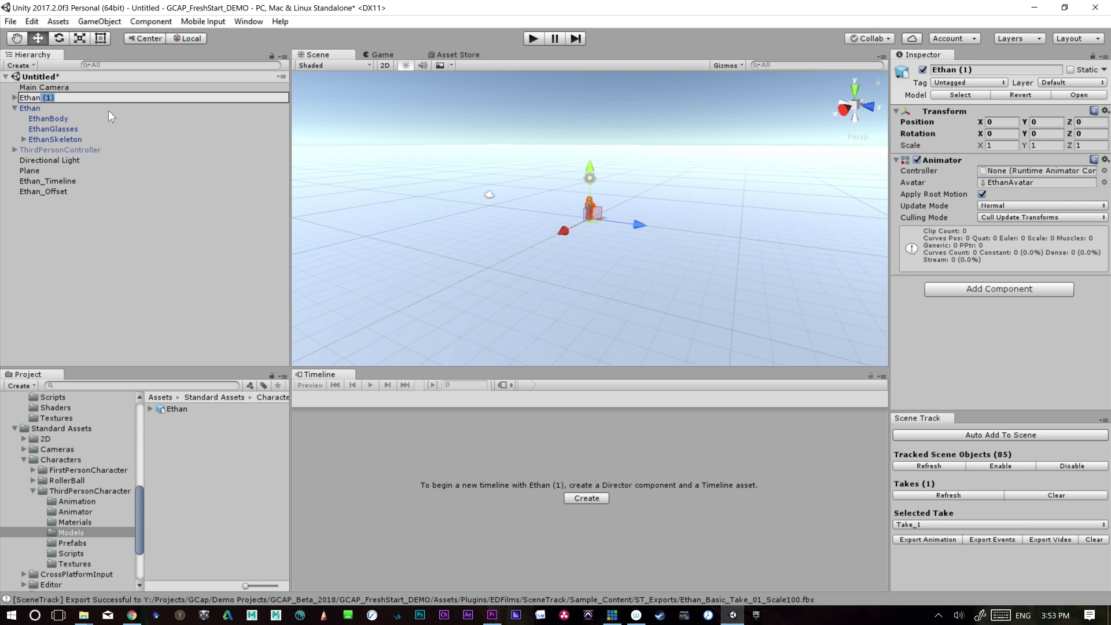
text(_Other)
key(Return)
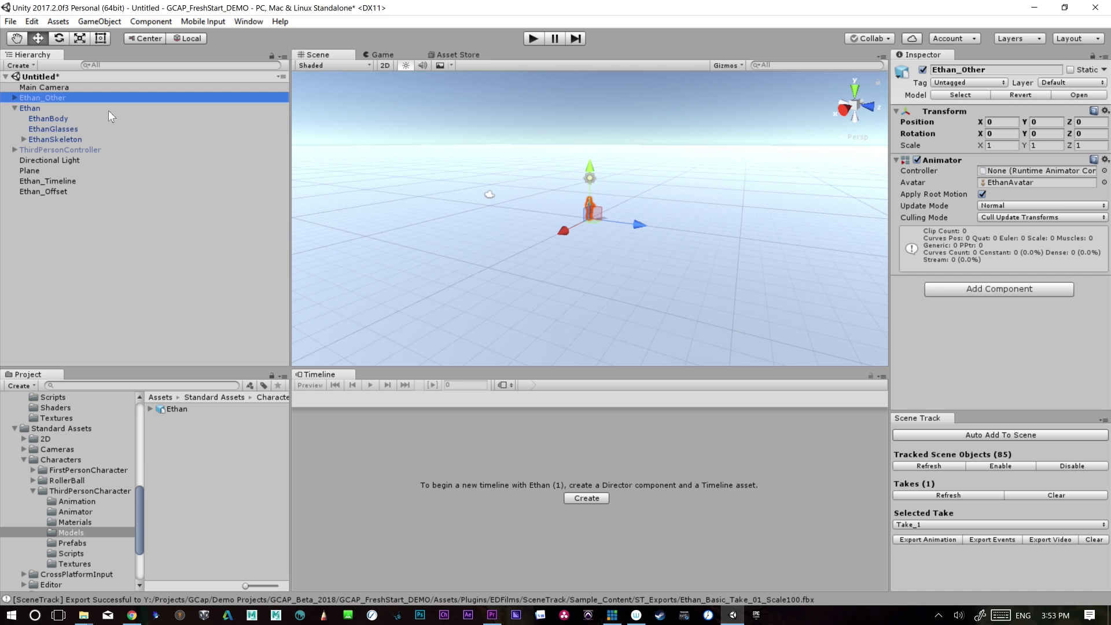
click(47, 181)
- Add Ethan_Other to Ethan_Timeline as an Animation Track
drag(45, 95, 399, 508)
click(453, 529)
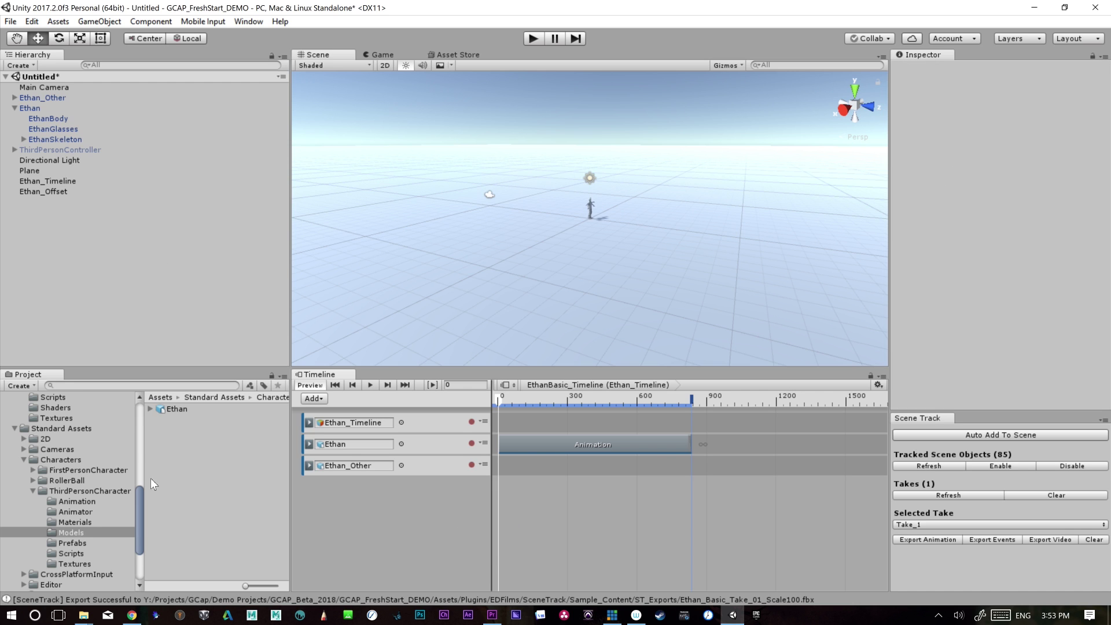
drag(138, 517, 137, 443)
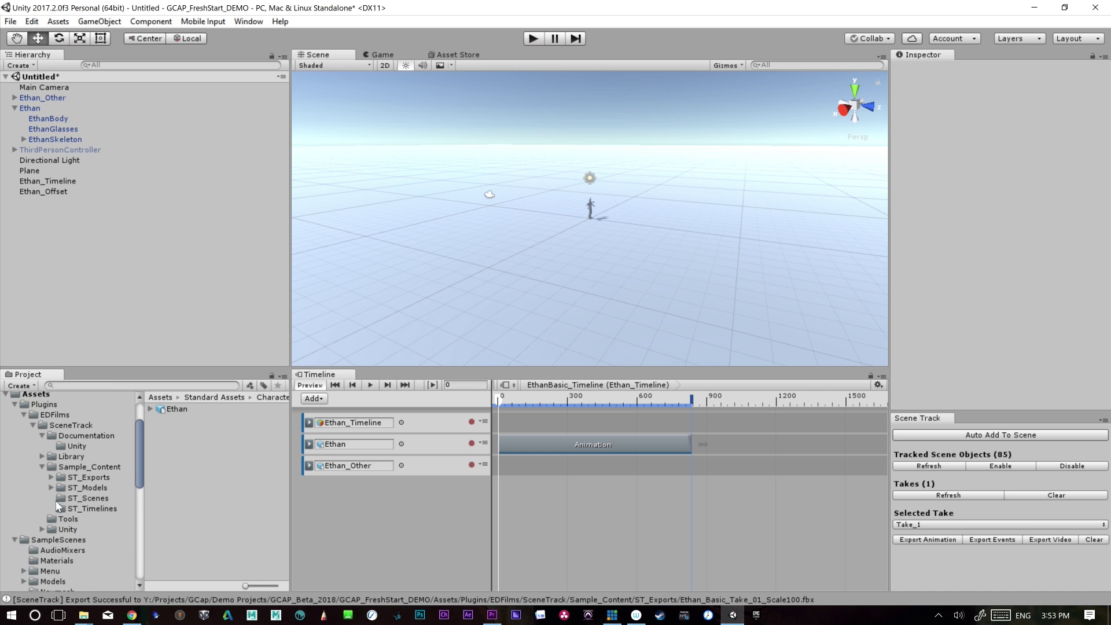
- Place the ST_Exports Animation clip on Ethan_Other's track, aligned to start at frame 0
click(86, 476)
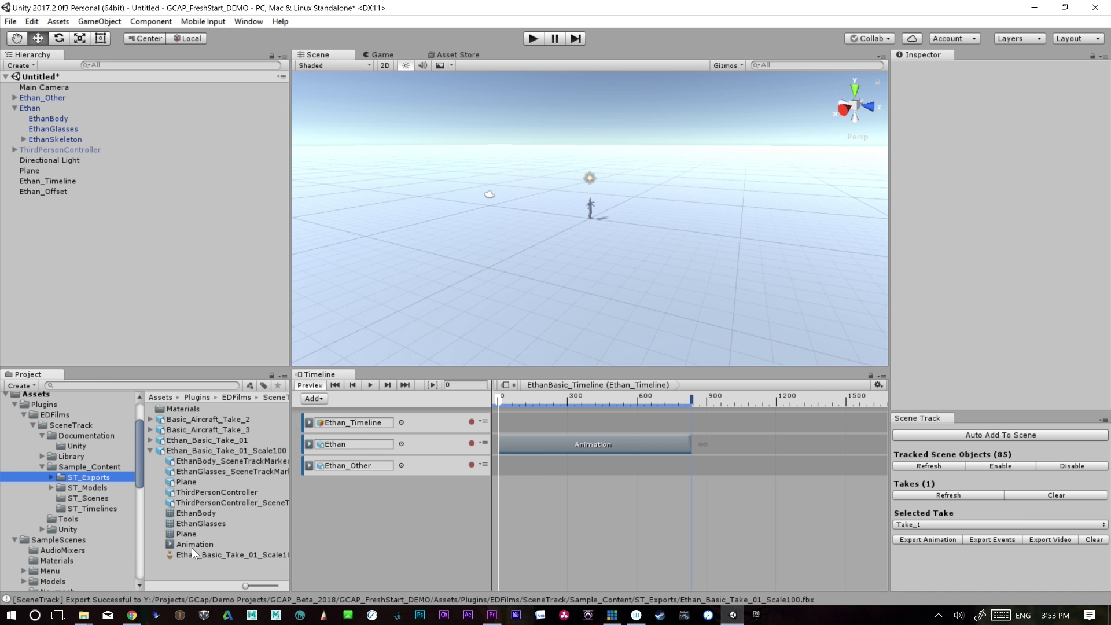
drag(192, 546, 549, 467)
drag(505, 402, 533, 417)
drag(571, 466, 585, 460)
drag(502, 402, 544, 402)
alt+right_drag(770, 319, 817, 345)
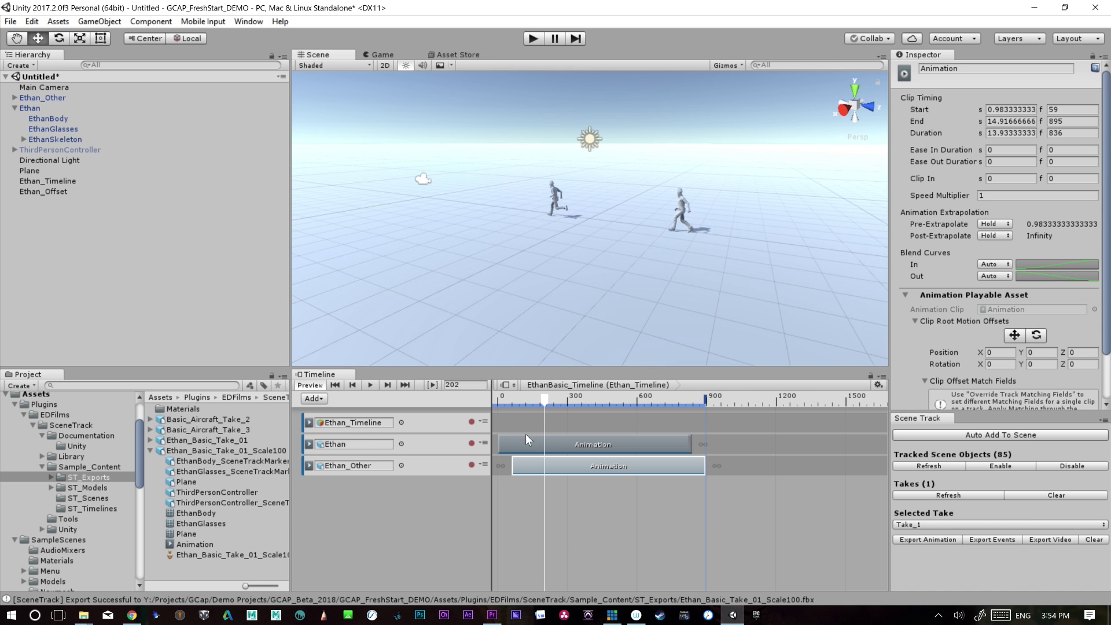
drag(540, 469, 530, 467)
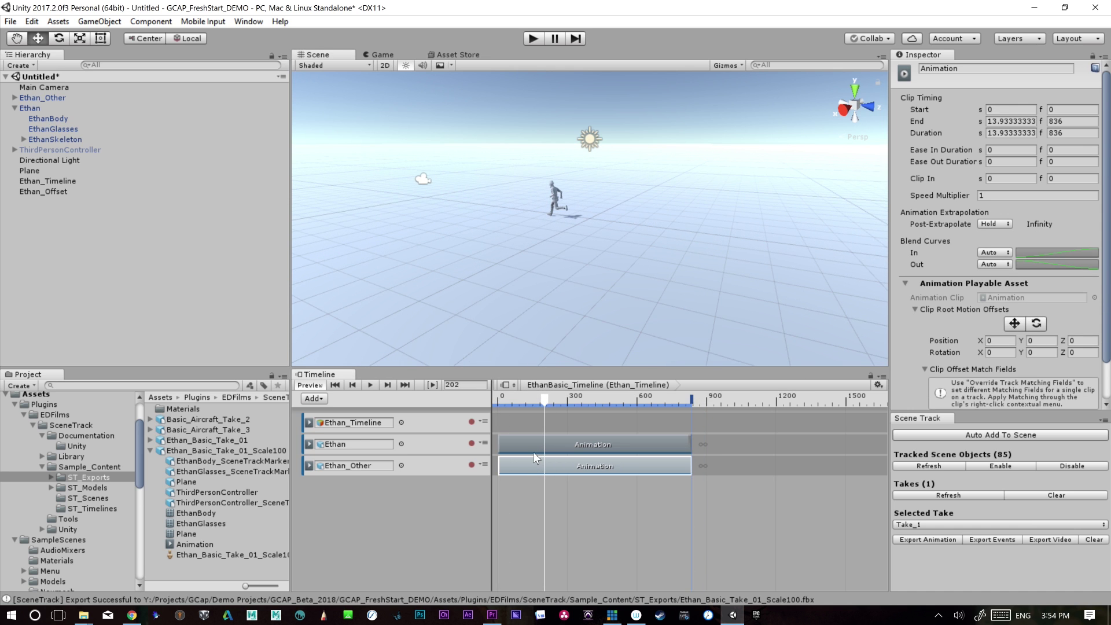
- Parent Ethan_Other under Ethan_Offset and slide the offset to X 4.35, previewing both Ethans
click(41, 98)
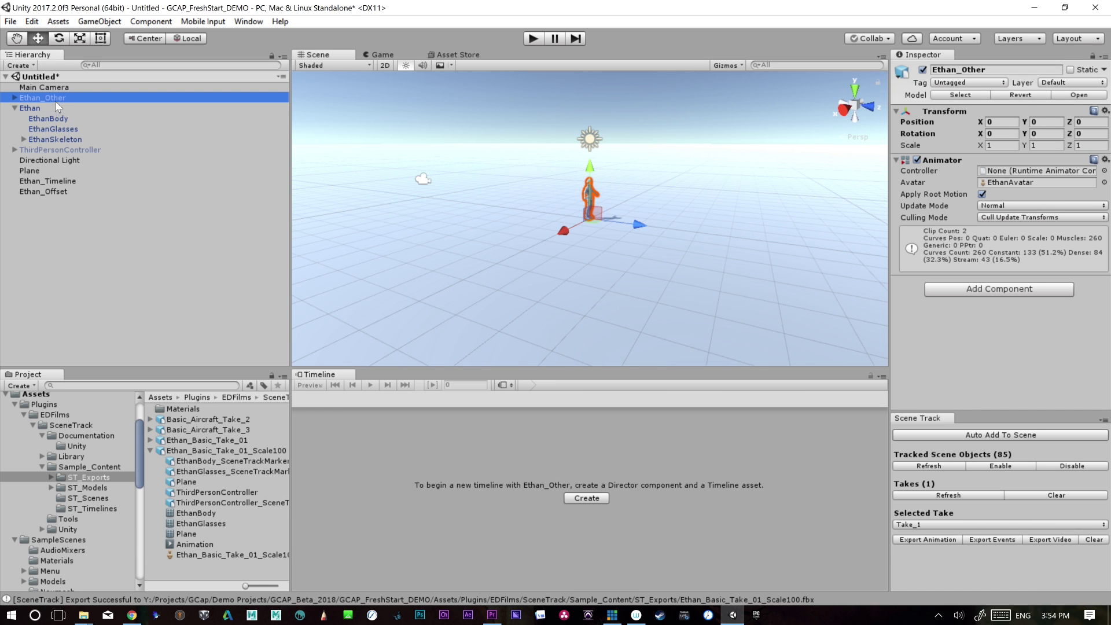
drag(58, 102, 50, 183)
click(49, 181)
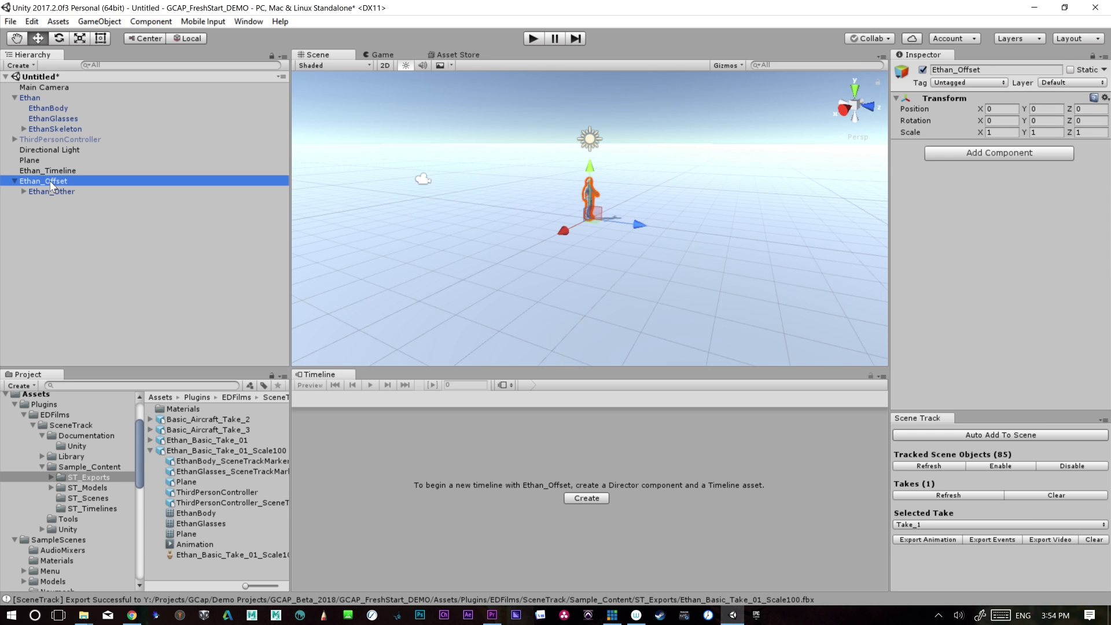
drag(566, 235, 513, 275)
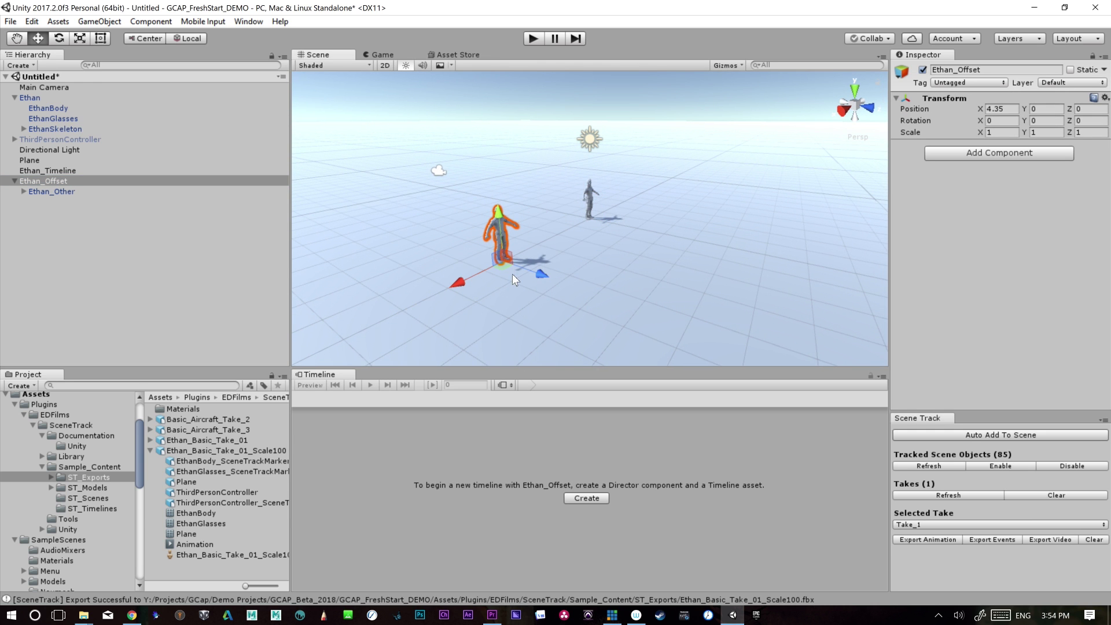
click(55, 171)
mouse_move(511, 401)
mouse_down()
mouse_move(546, 403)
mouse_move(523, 400)
mouse_up()
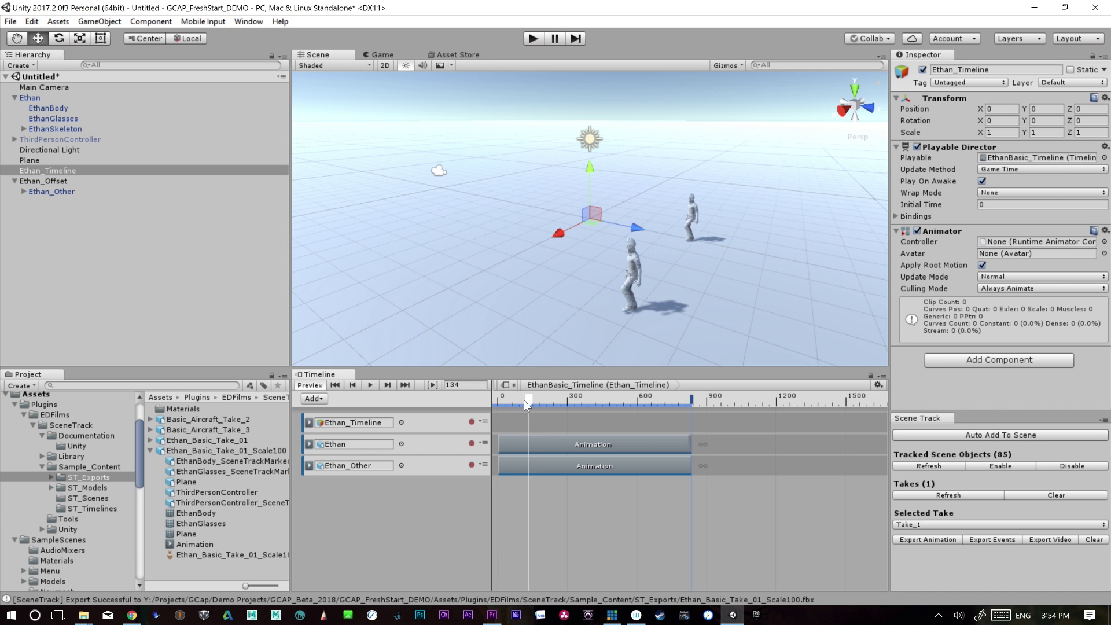
- Rotate Ethan_Offset to about -52 degrees around Y with the Rotate tool
click(57, 181)
key(e)
drag(502, 298, 581, 261)
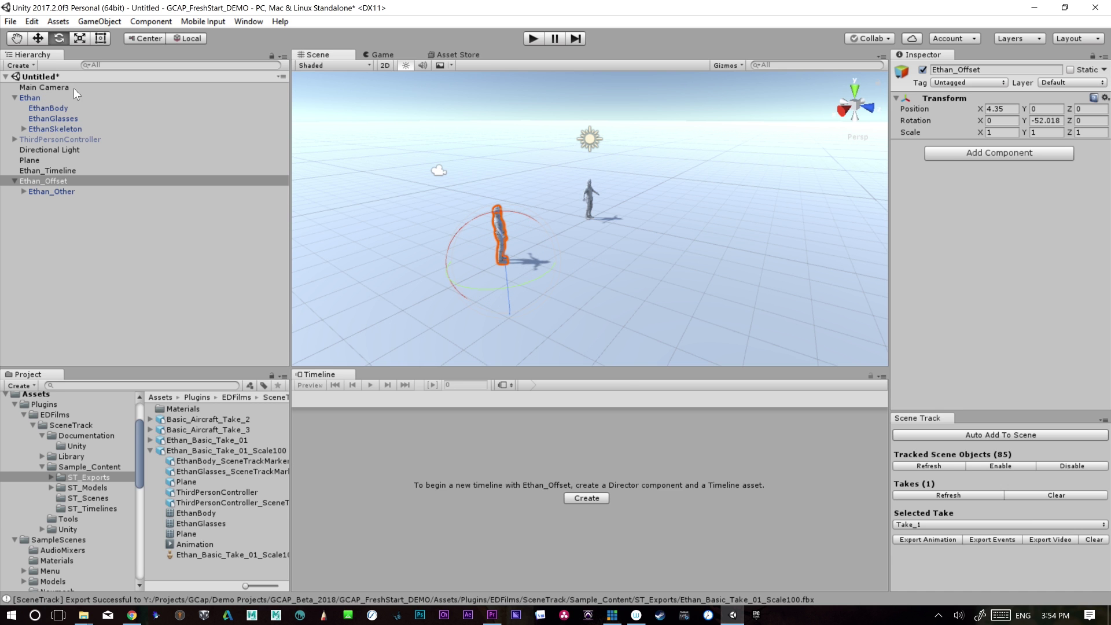
click(53, 172)
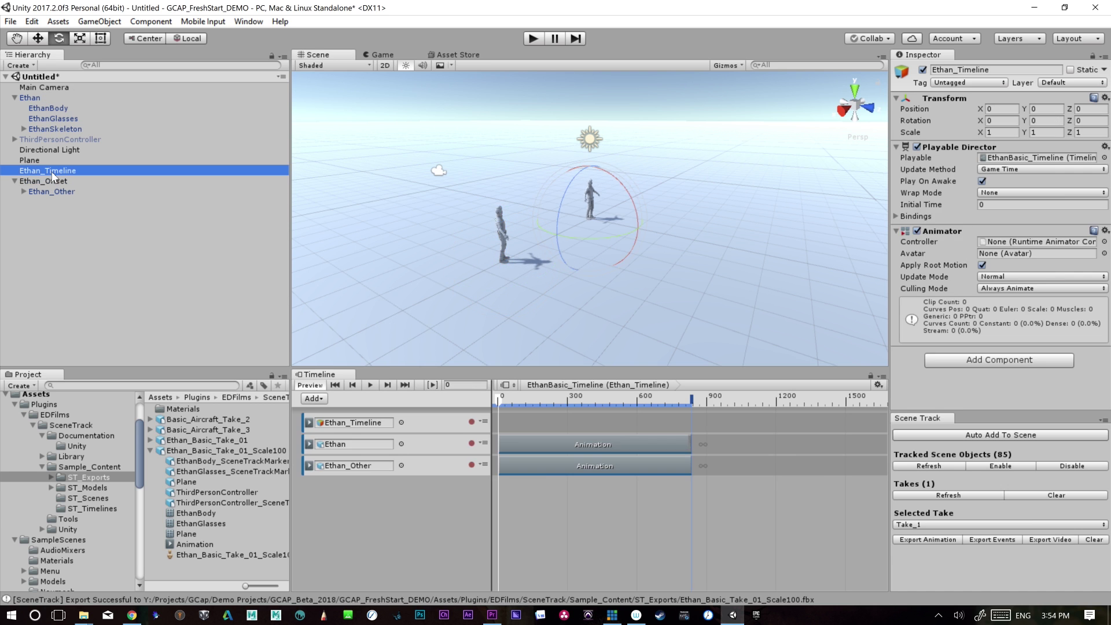
- Shift Ethan's Animation clip to start at frame 134 (ending 970) and scrub to preview the stagger
drag(515, 400, 620, 446)
click(523, 397)
mouse_move(523, 397)
mouse_down()
mouse_move(626, 401)
mouse_move(543, 399)
mouse_up()
drag(532, 445, 467, 507)
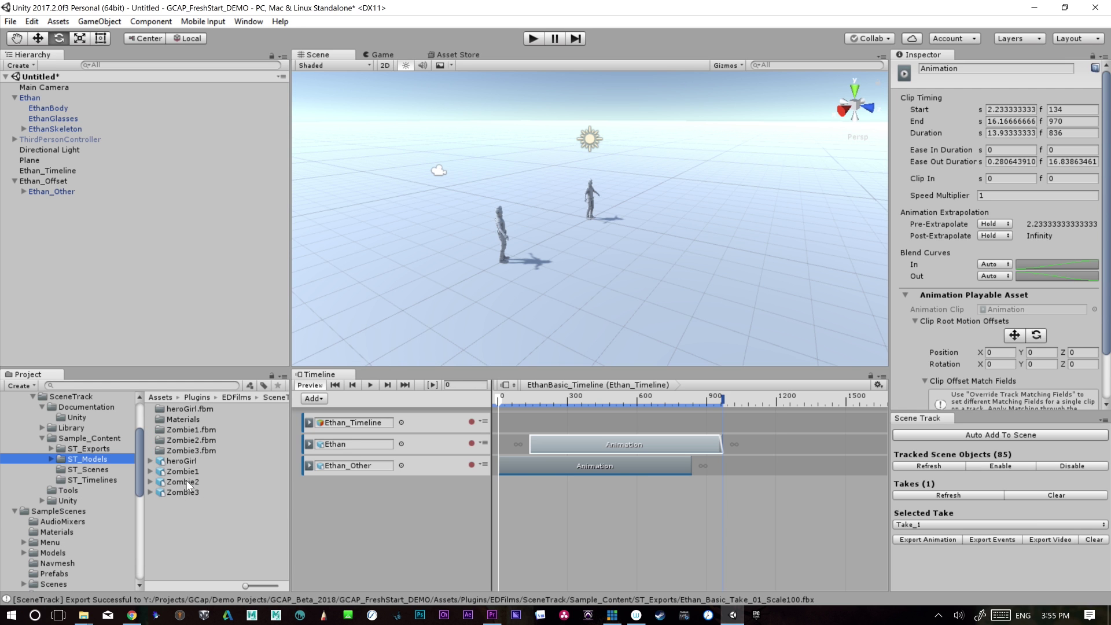
- Place Zombie1 in the scene at Position 0, 0, 0
click(185, 471)
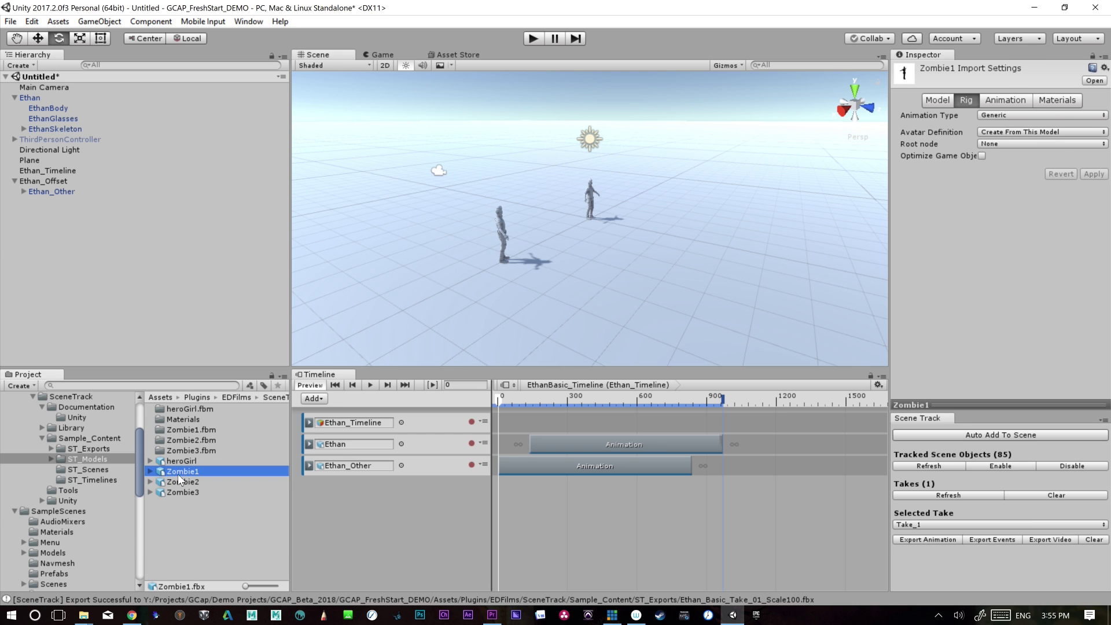
drag(178, 474, 588, 252)
click(1002, 123)
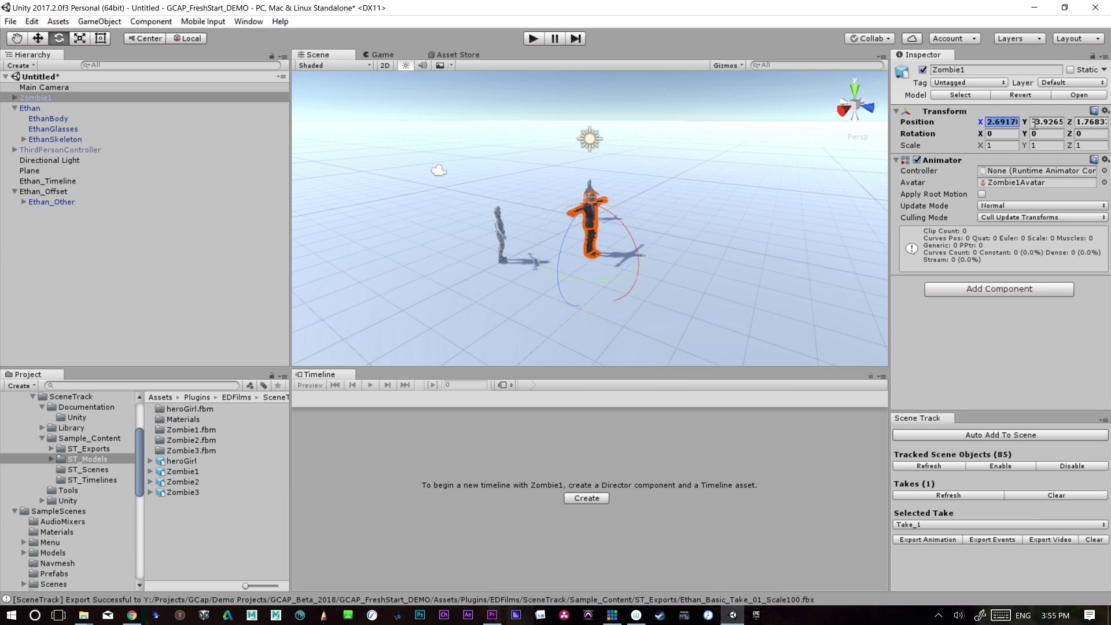
text(0)
click(1046, 122)
text(0)
click(1095, 122)
text(0)
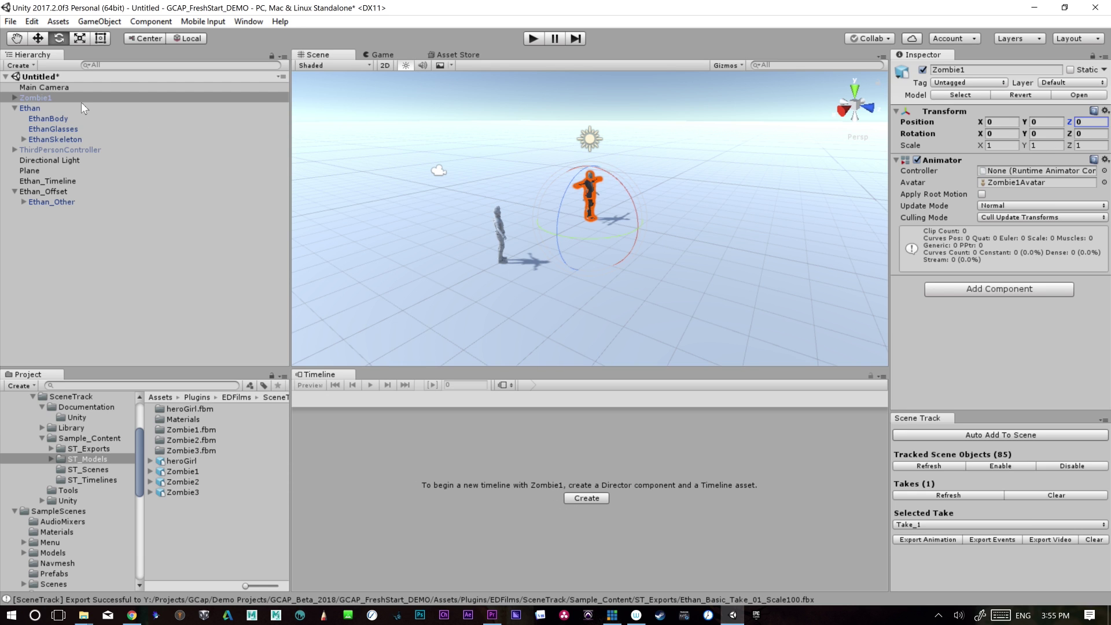
- Set Zombie1.fbx's Rig Animation Type to Humanoid, apply it, and start Configure
click(183, 471)
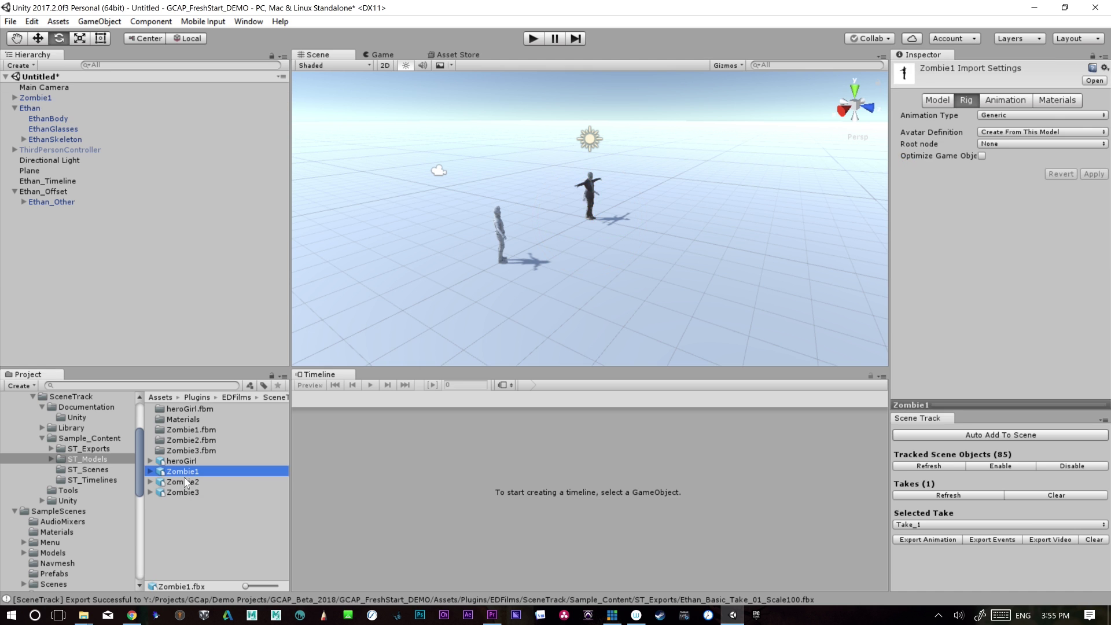
click(1007, 116)
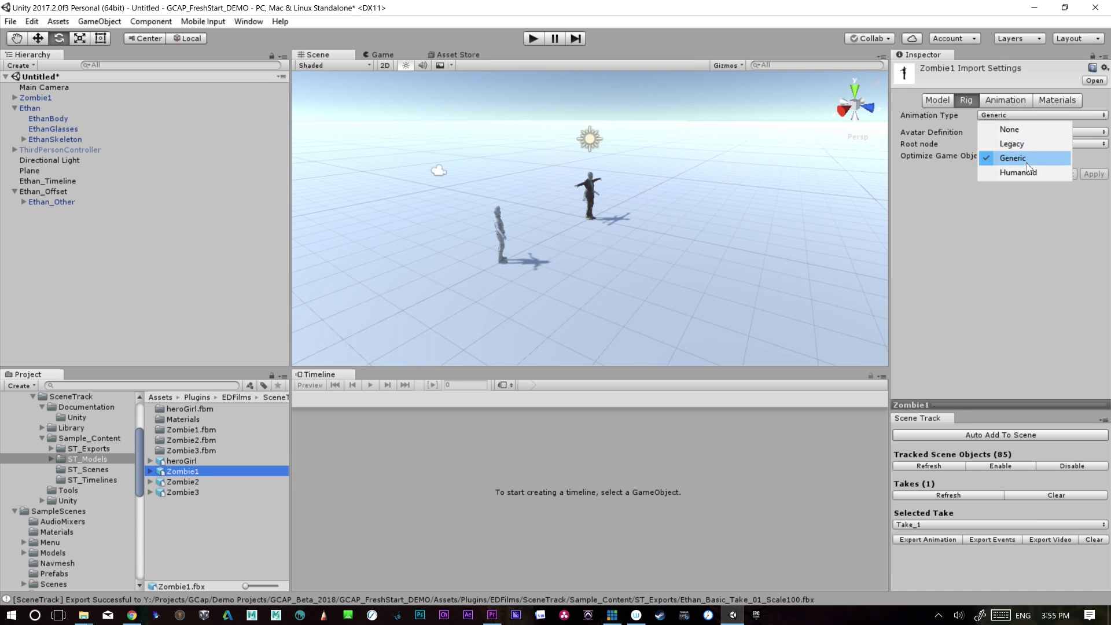
click(1033, 170)
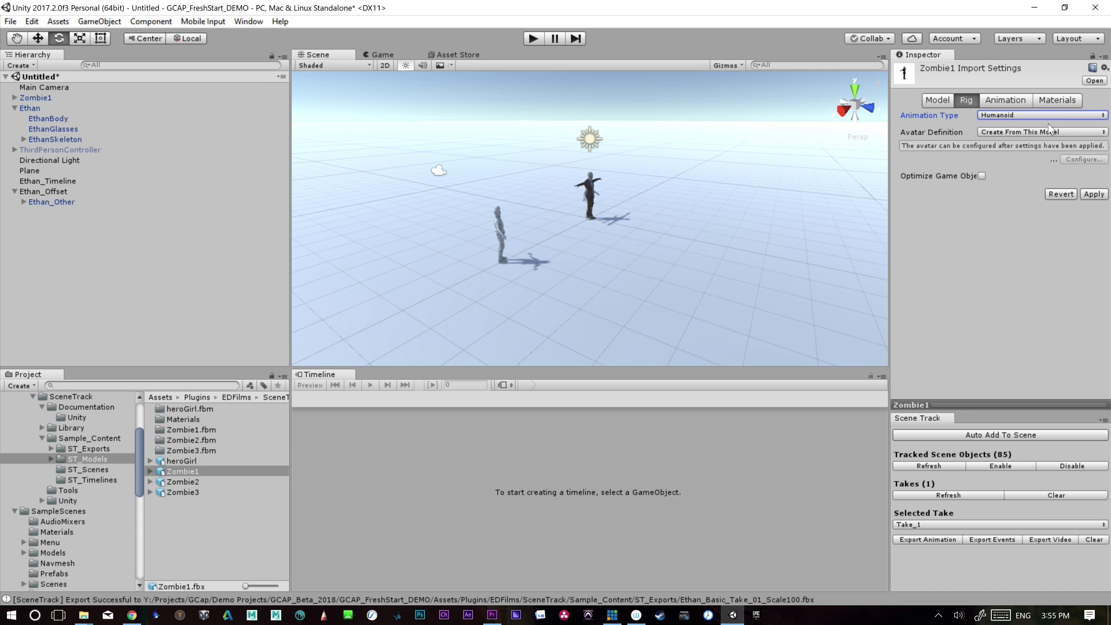
click(1099, 195)
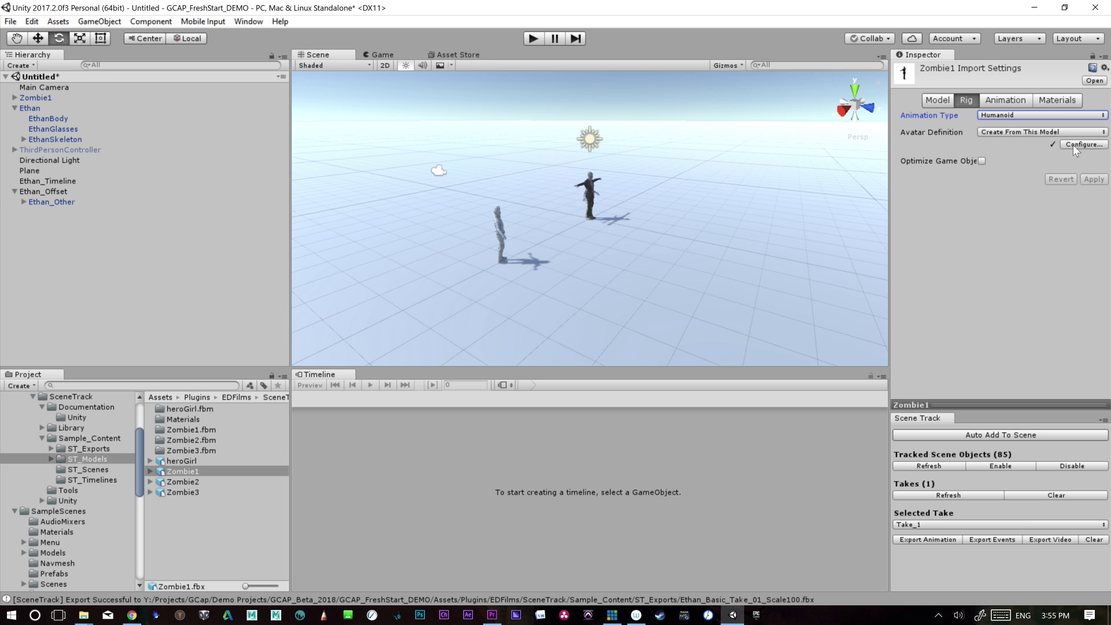
click(1077, 146)
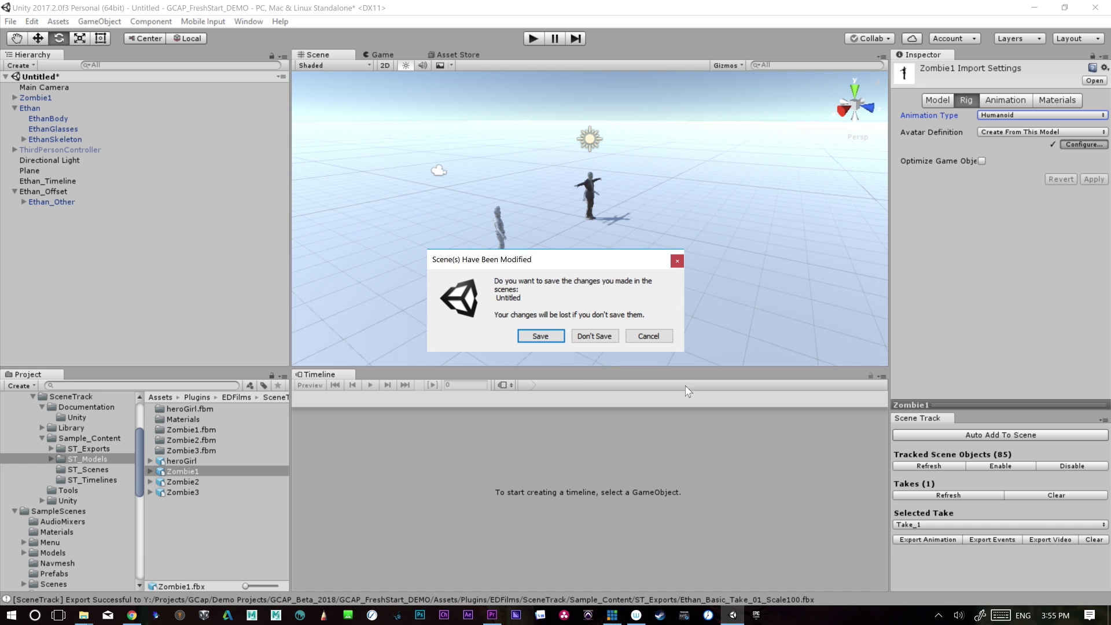
- Check Zombie1's right upper arm and forearm bone mappings, then finish the avatar with Done
click(543, 337)
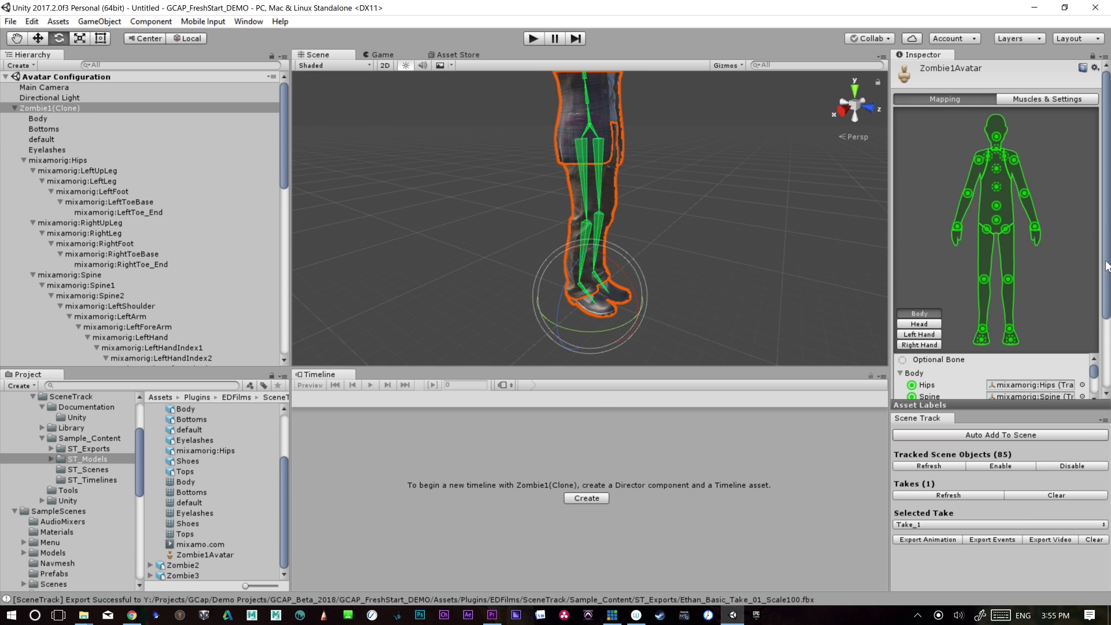
alt+drag(683, 200, 666, 170)
click(978, 160)
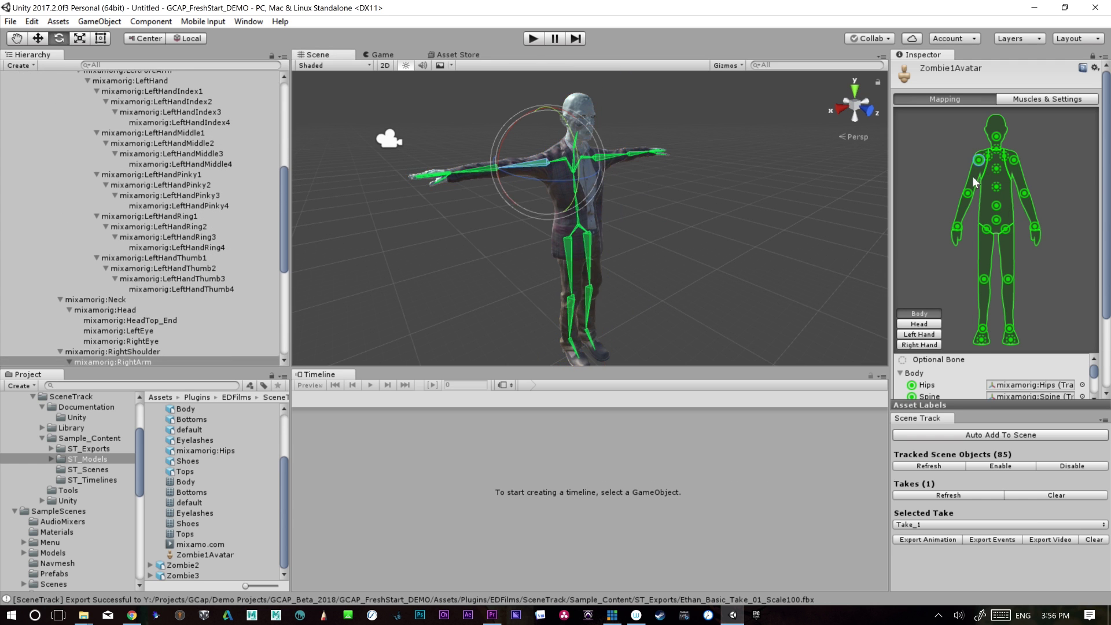
click(967, 204)
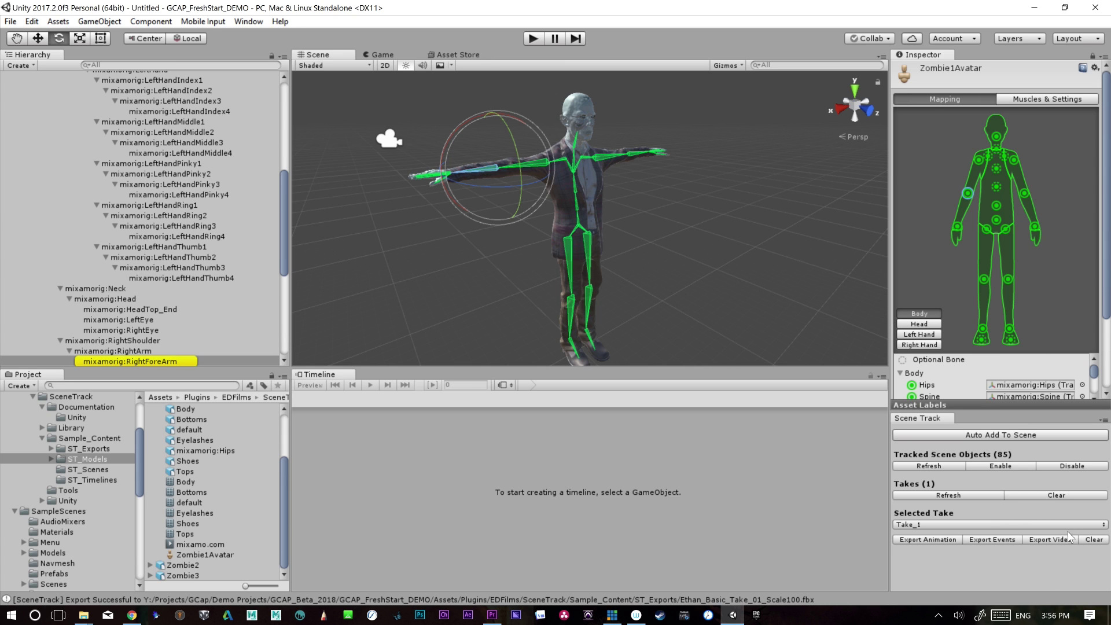
scroll(1102, 313, down, 3)
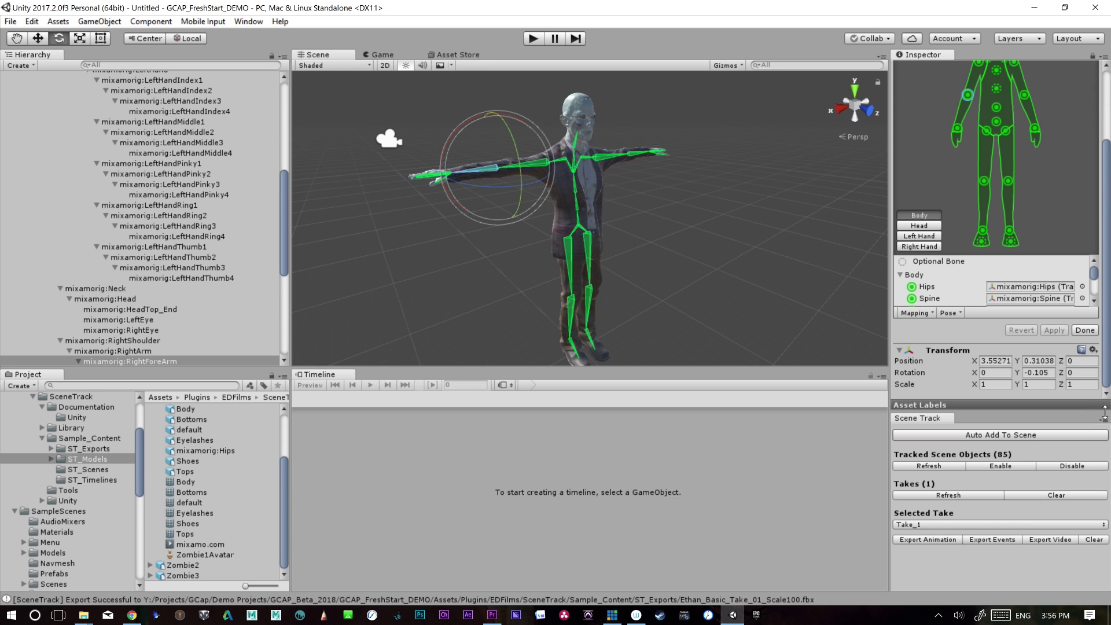
scroll(1106, 389, up, 3)
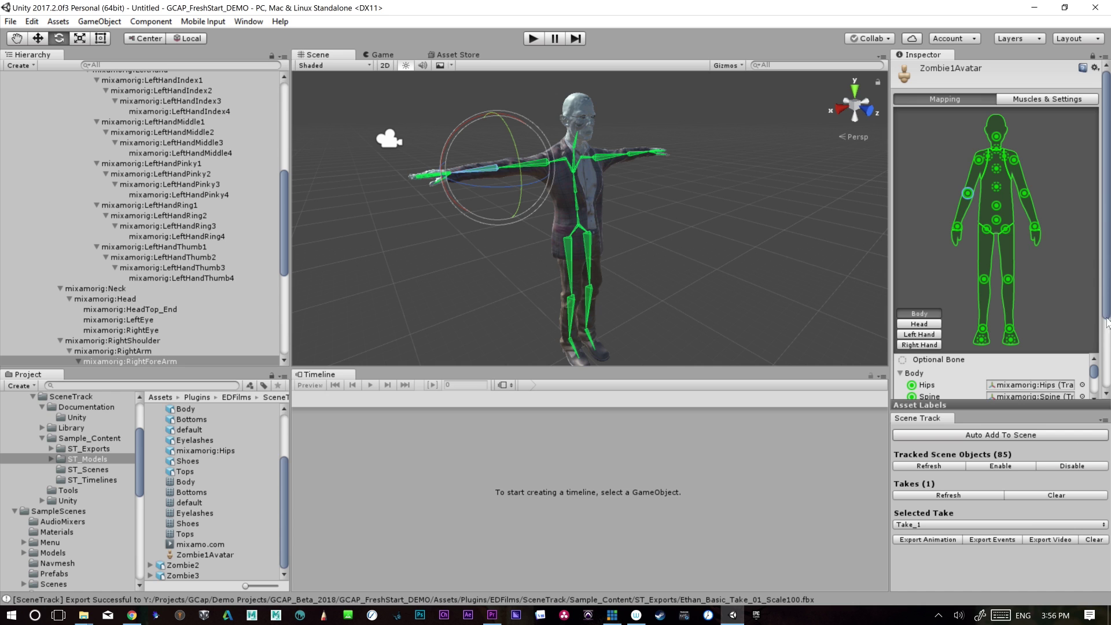
scroll(1106, 324, down, 5)
click(1075, 347)
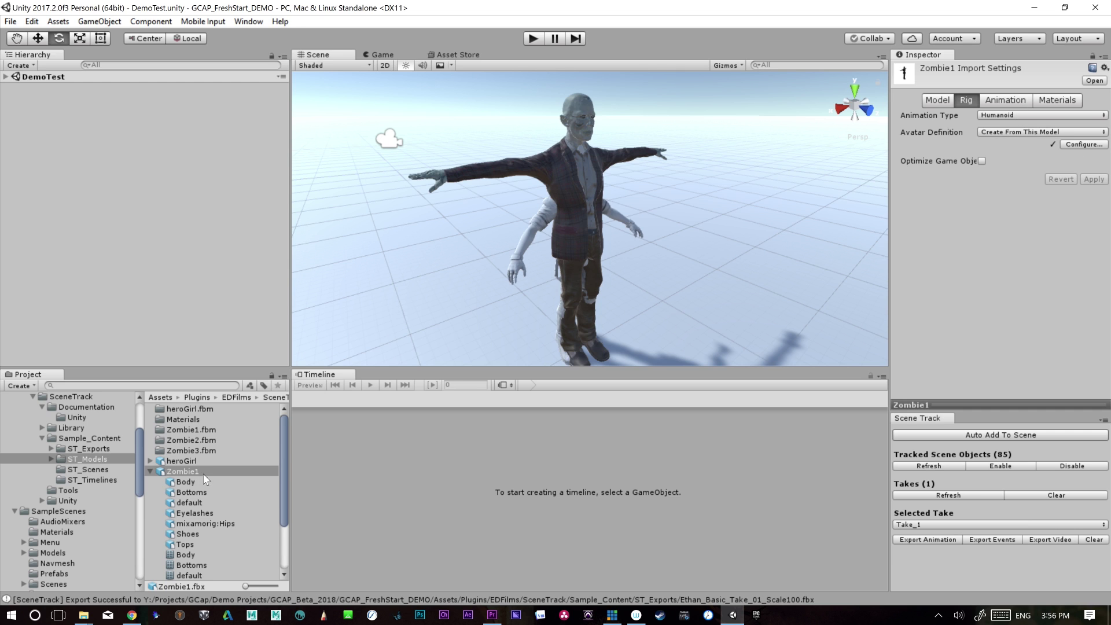
click(6, 76)
- Add a Zombie1 Animation Track to Ethan_Timeline below the two Ethan tracks
click(55, 99)
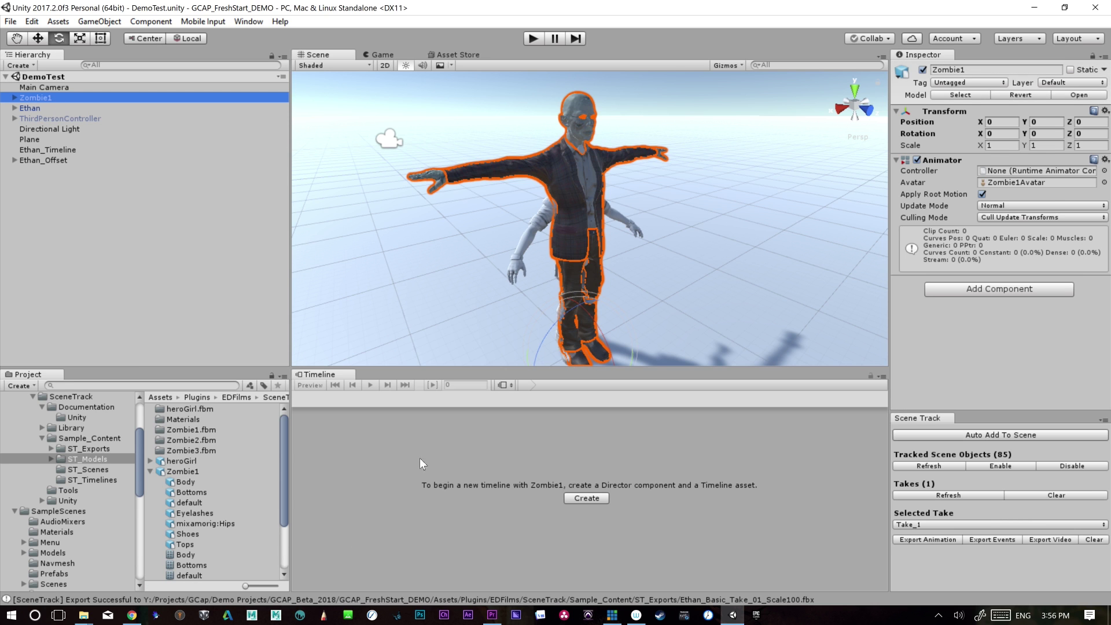
click(59, 150)
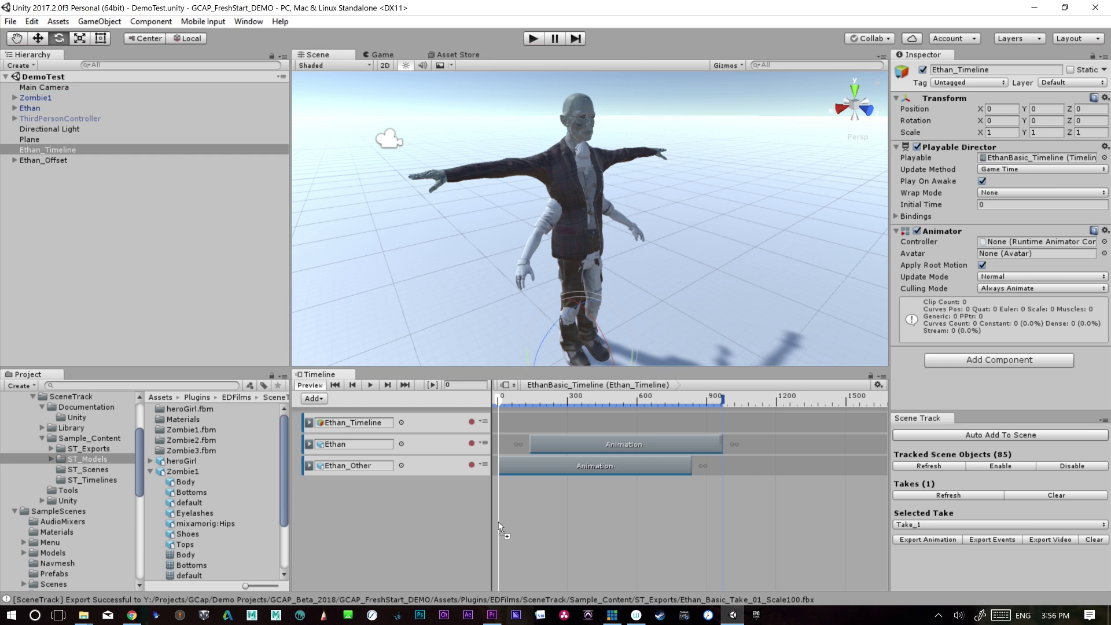
right_click(414, 533)
click(451, 553)
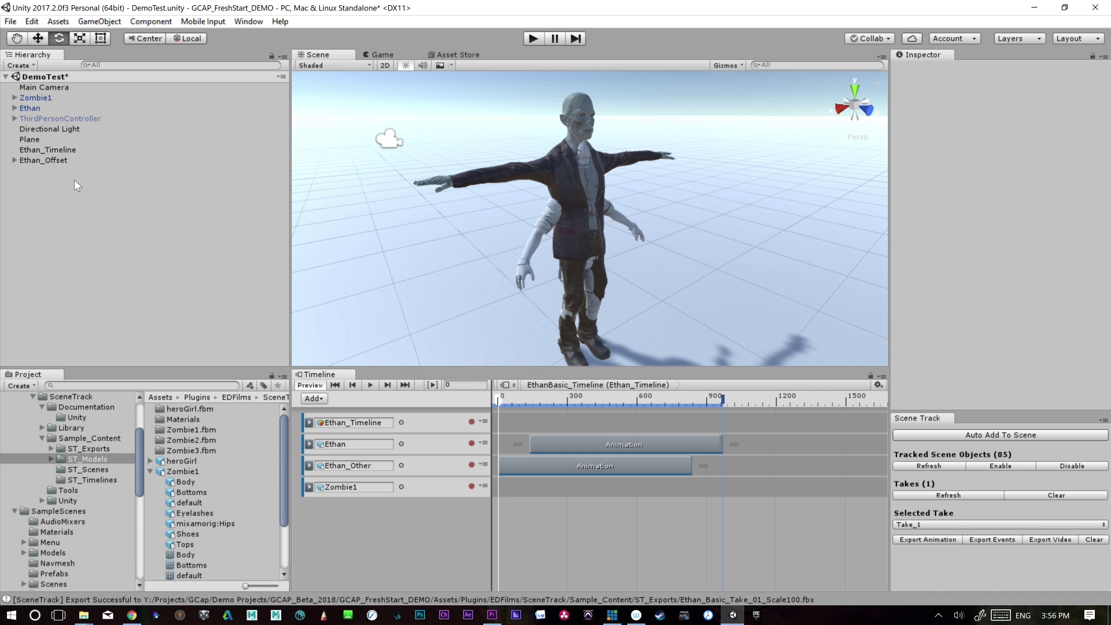
click(99, 21)
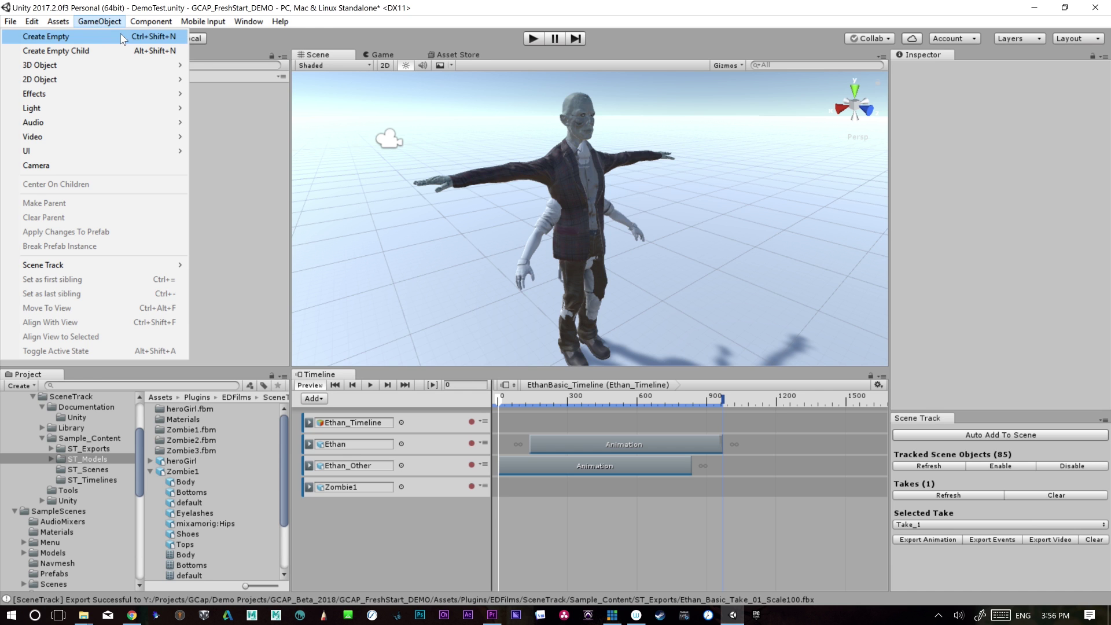
- Create an empty GameObject positioned at 0, 0, 0
click(161, 35)
click(1011, 108)
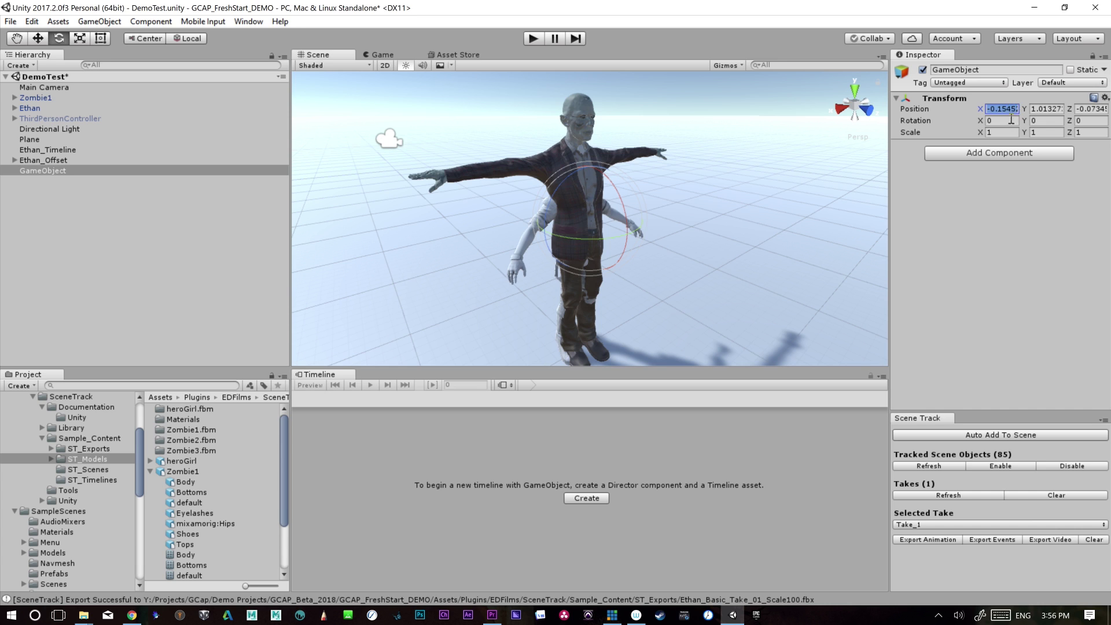
text(0)
key(Tab)
text(0)
key(Tab)
text(0)
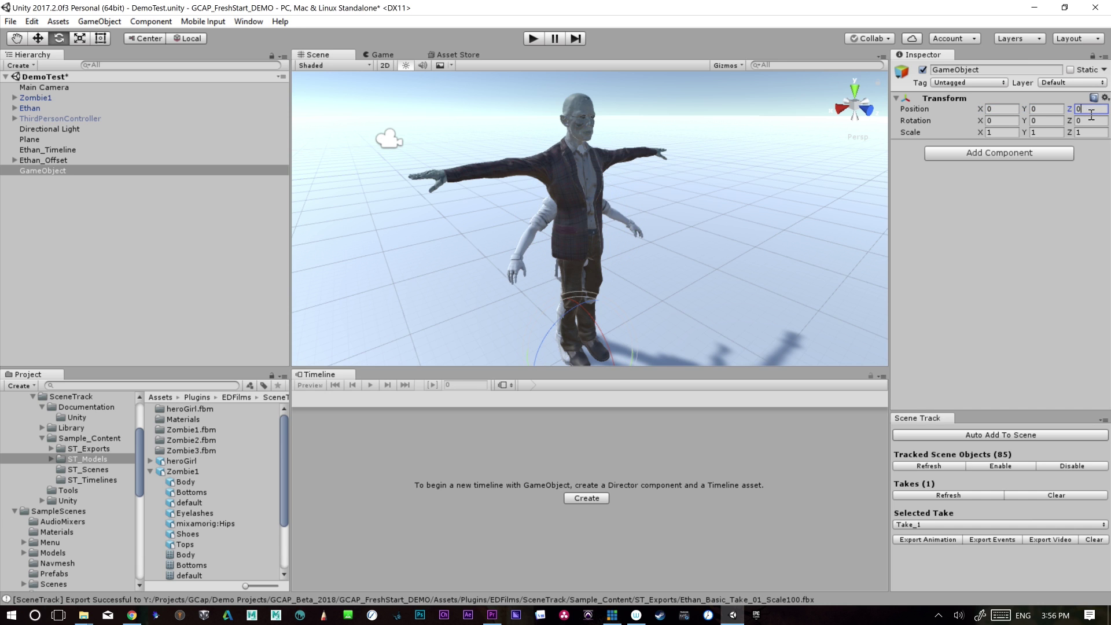
- Rename the empty object Zombie_01_Offset and make Zombie1 its child
click(987, 69)
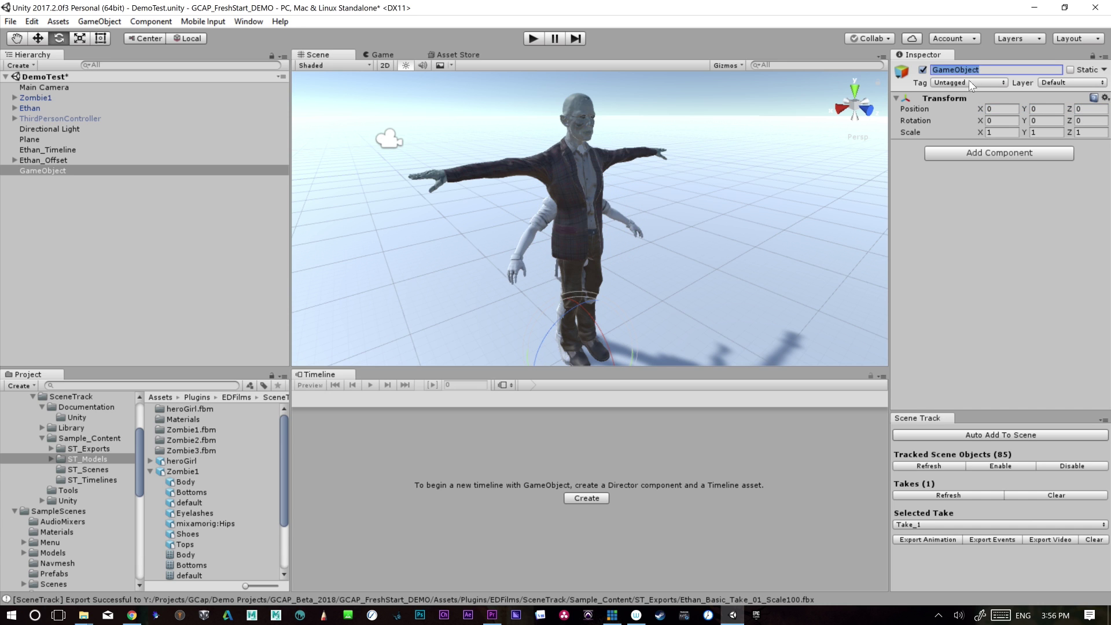
text(Zombie_01_Offs)
key(Return)
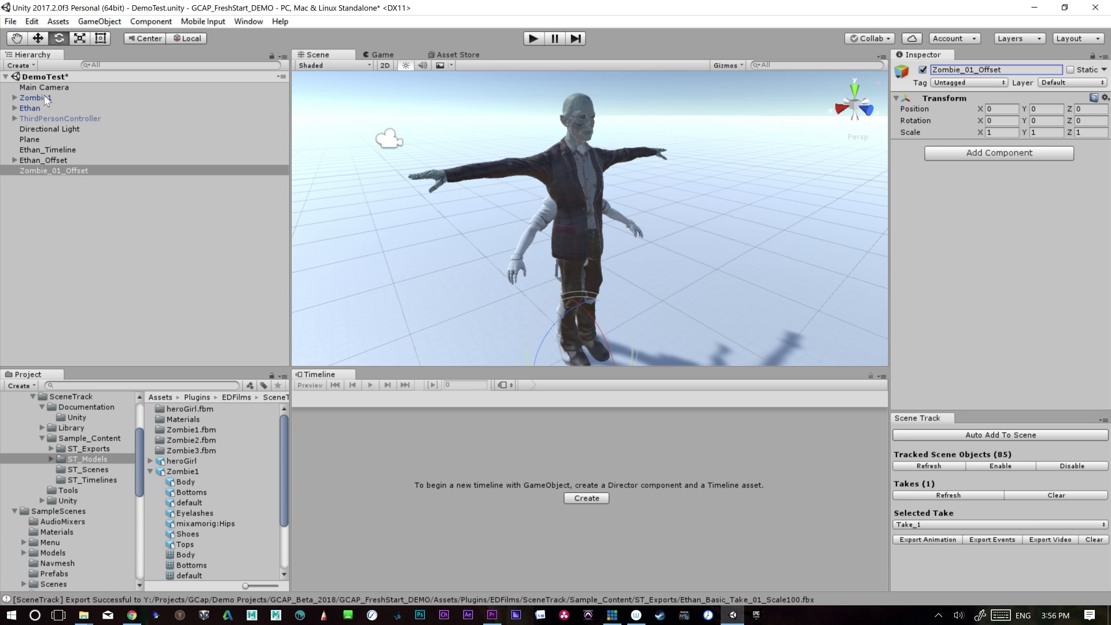
drag(47, 99, 46, 174)
click(47, 172)
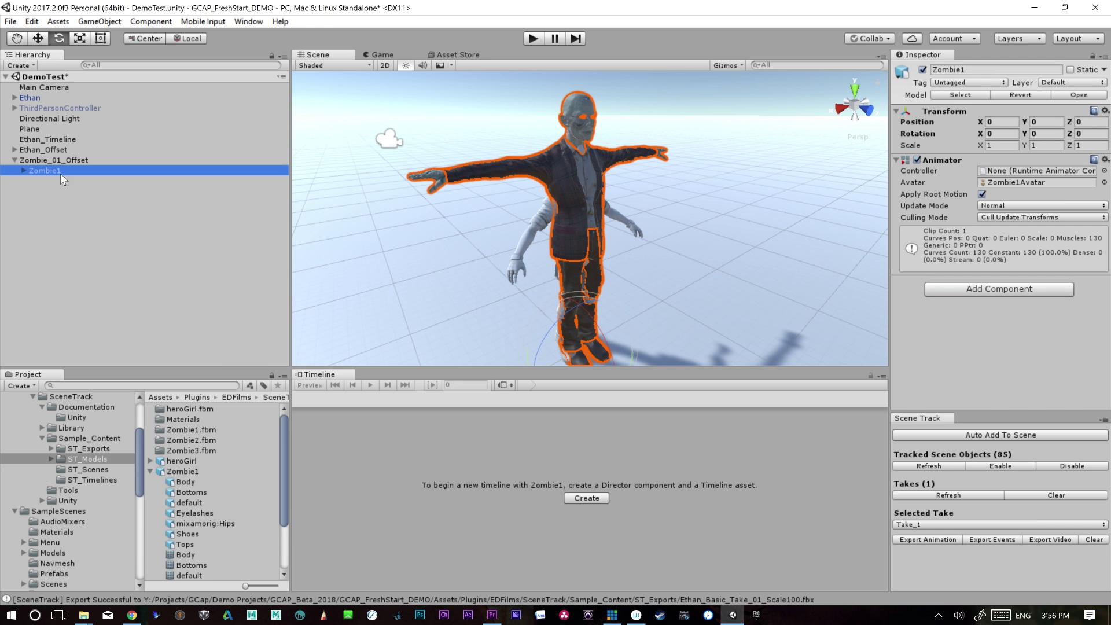
click(62, 140)
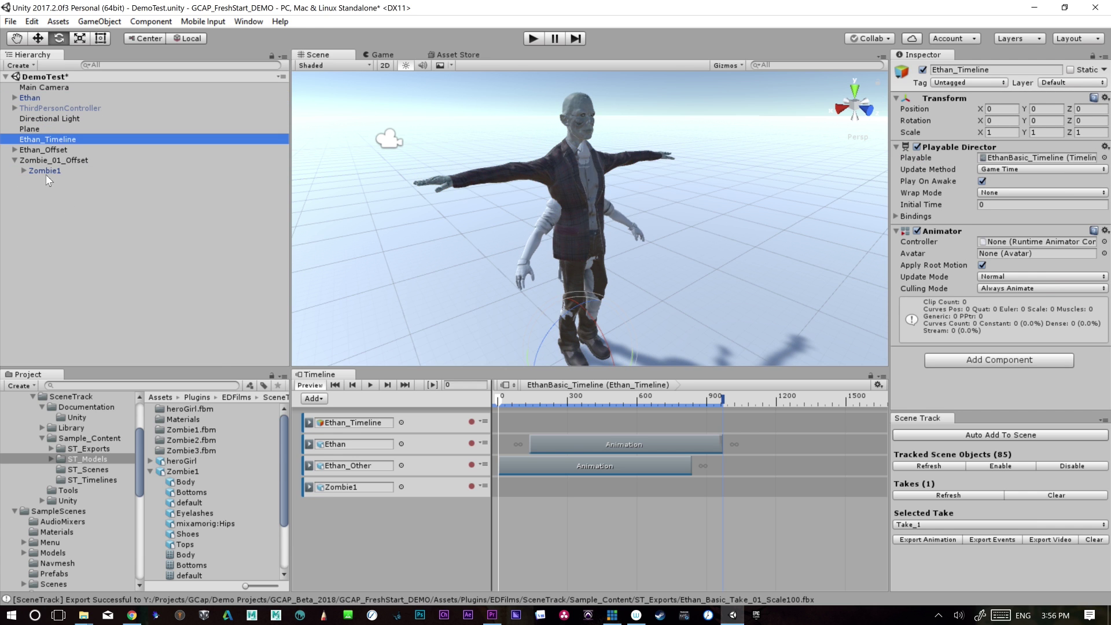
click(42, 171)
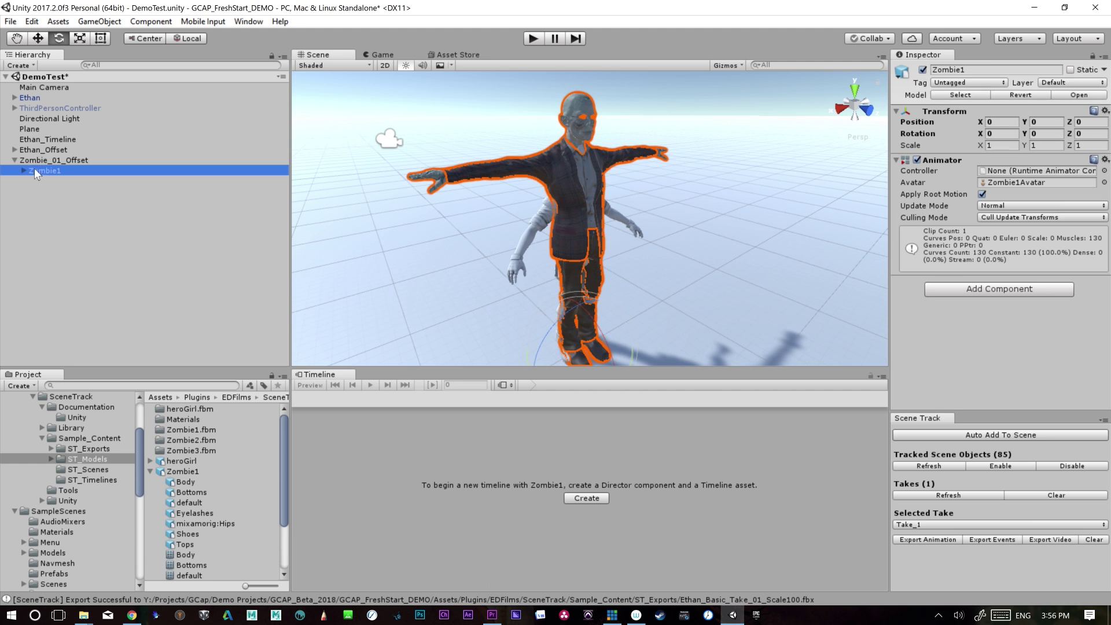
click(44, 141)
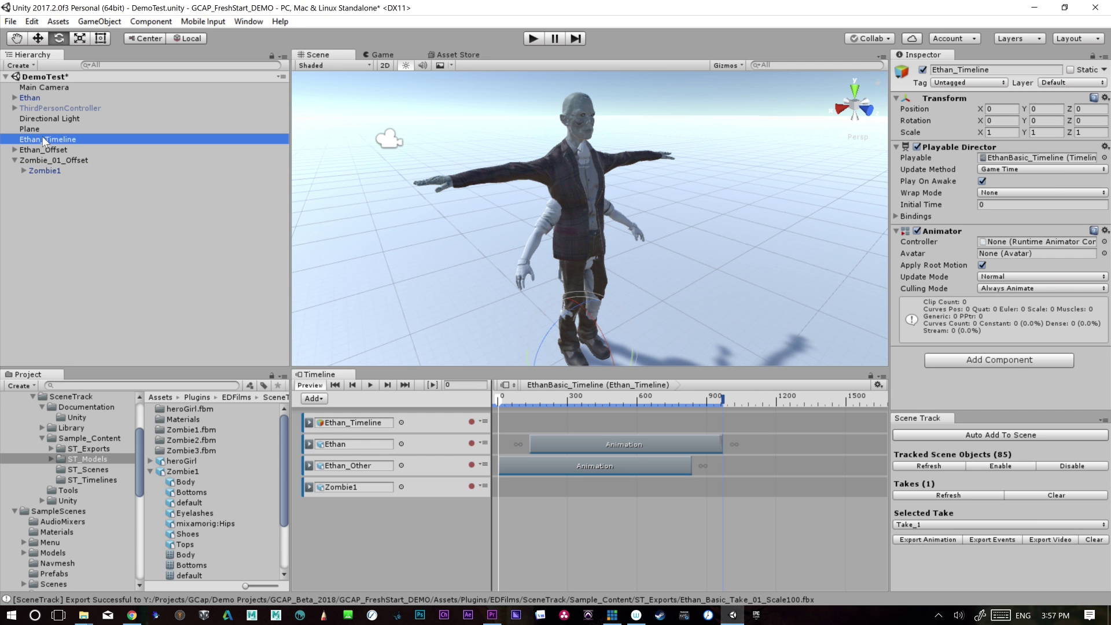
mouse_move(138, 455)
mouse_down()
mouse_move(142, 415)
mouse_move(141, 463)
mouse_up()
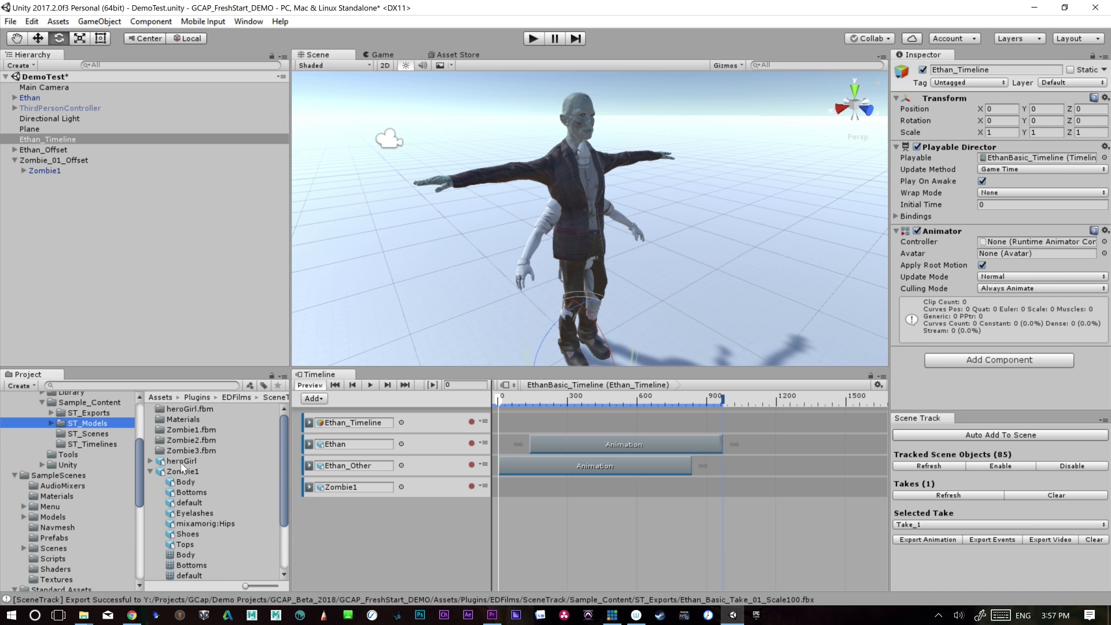
- Enable the ThirdPersonController object and enter Play mode to test
click(151, 472)
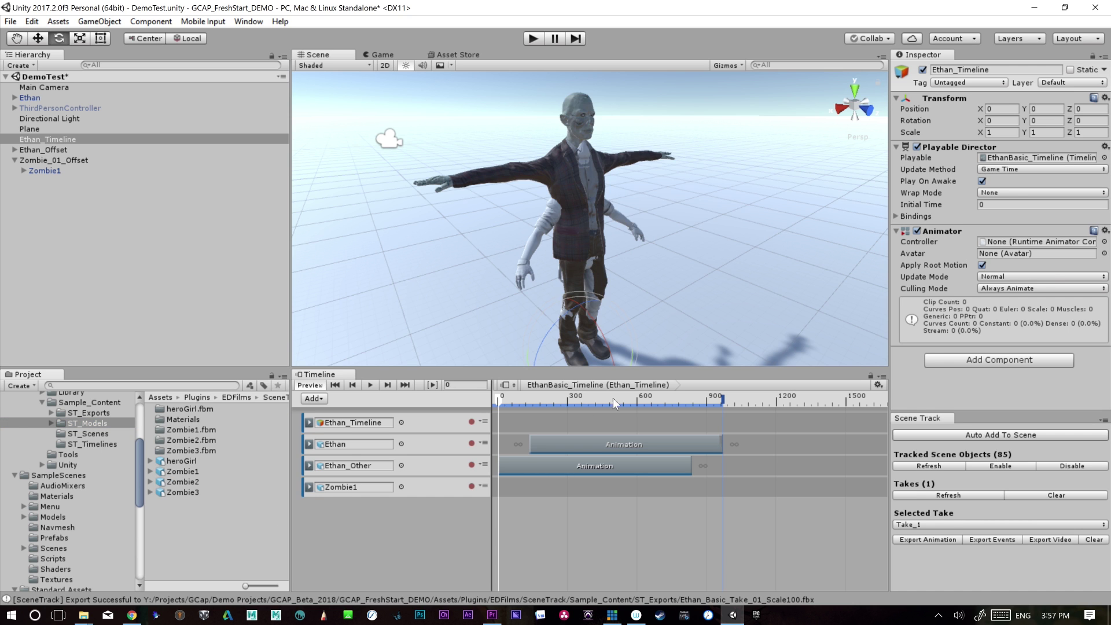
click(56, 109)
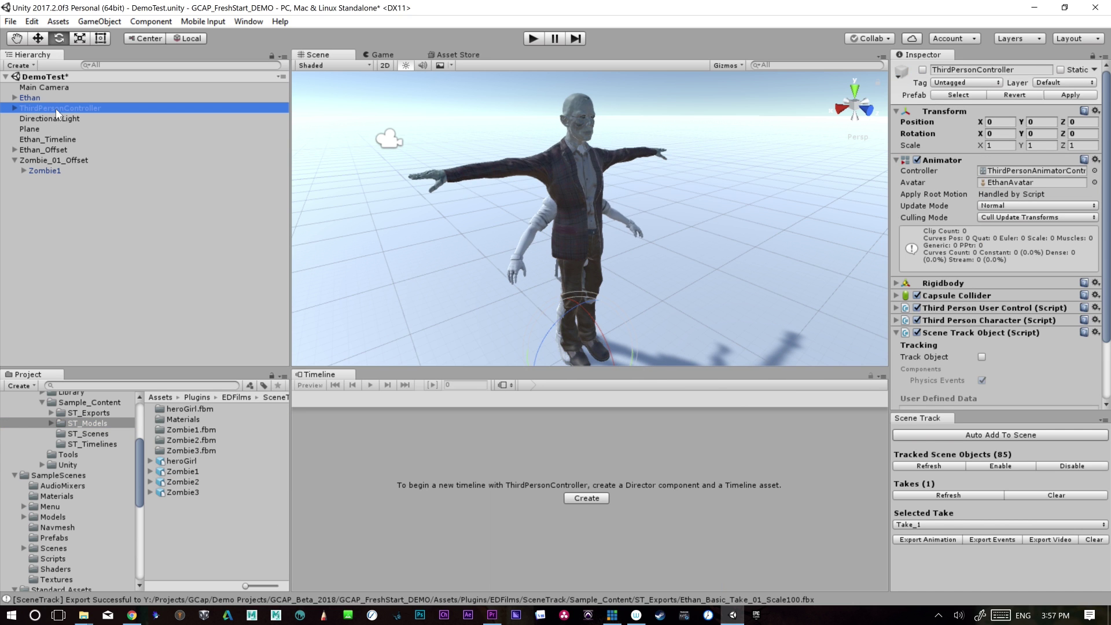
click(923, 70)
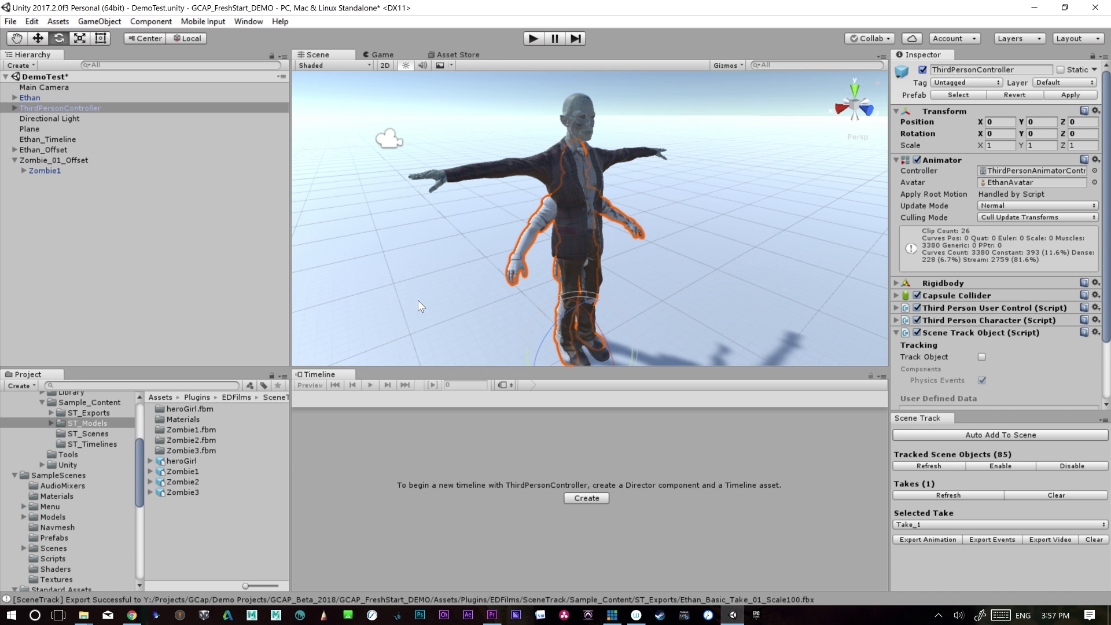
click(533, 38)
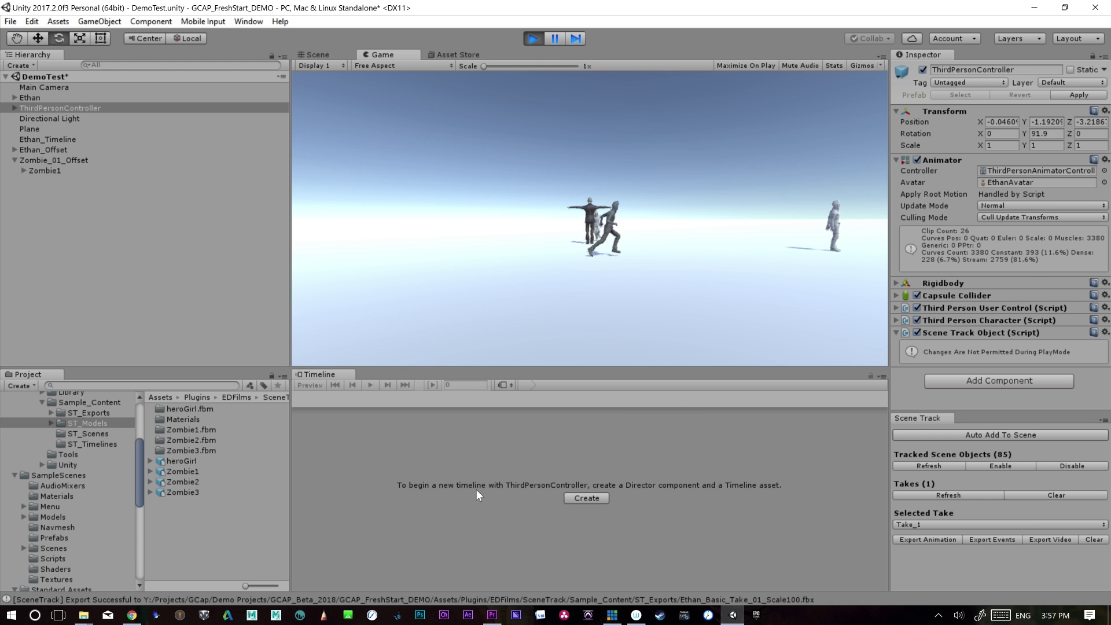
- Stop Play mode and re-tick Track Object on ThirdPersonController's Scene Track Object
click(533, 39)
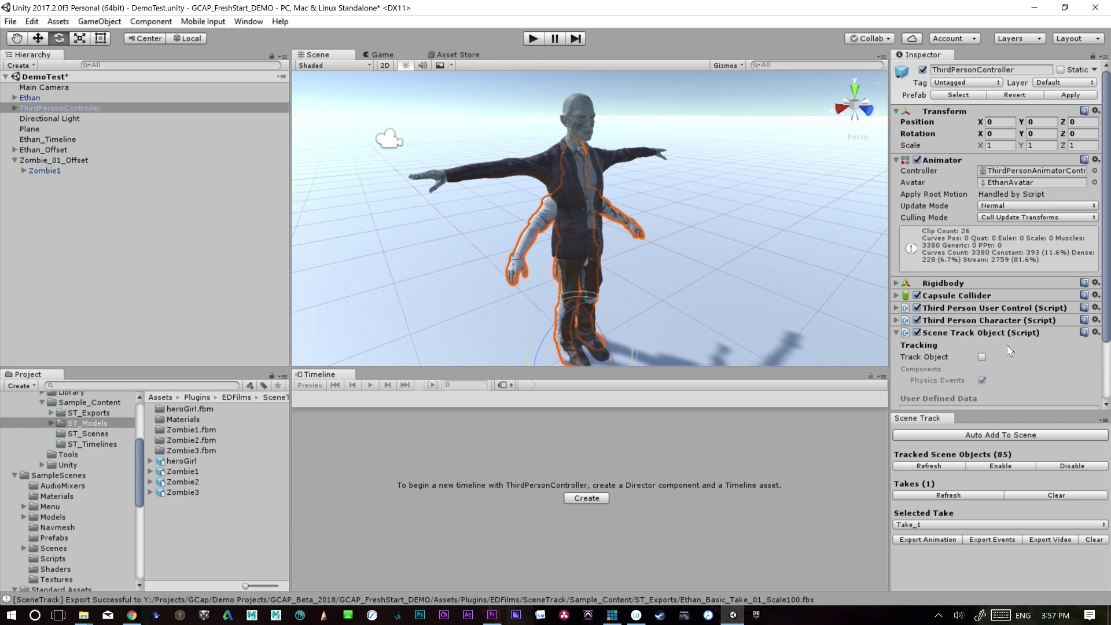
click(1008, 466)
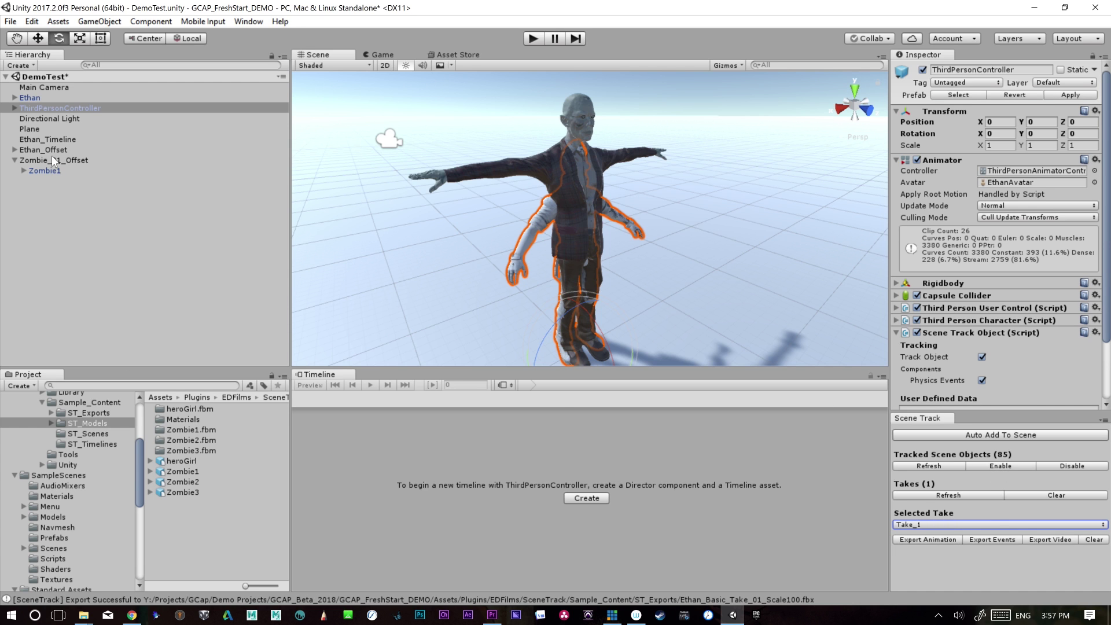
click(29, 129)
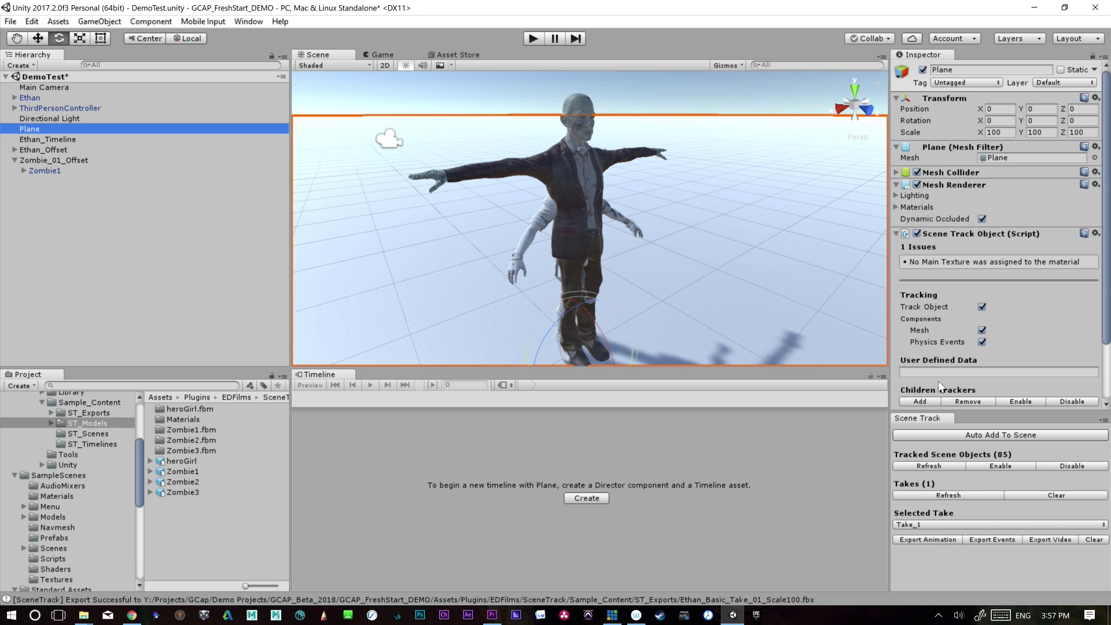
- Remove the Scene Track Object (Script) component from the Plane
scroll(1102, 289, down, 3)
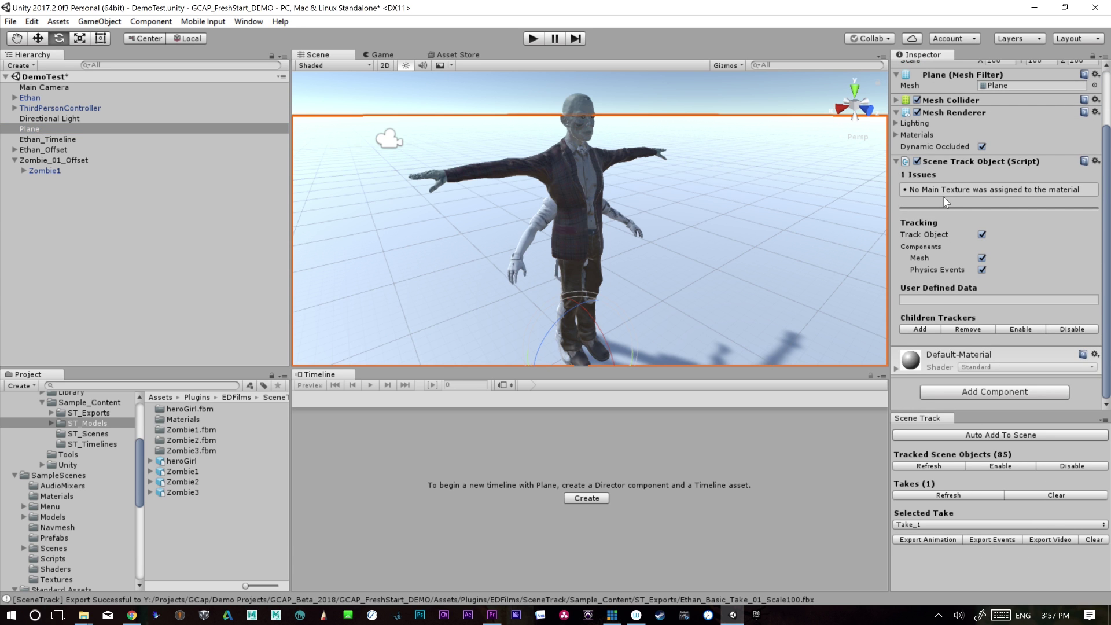
click(935, 163)
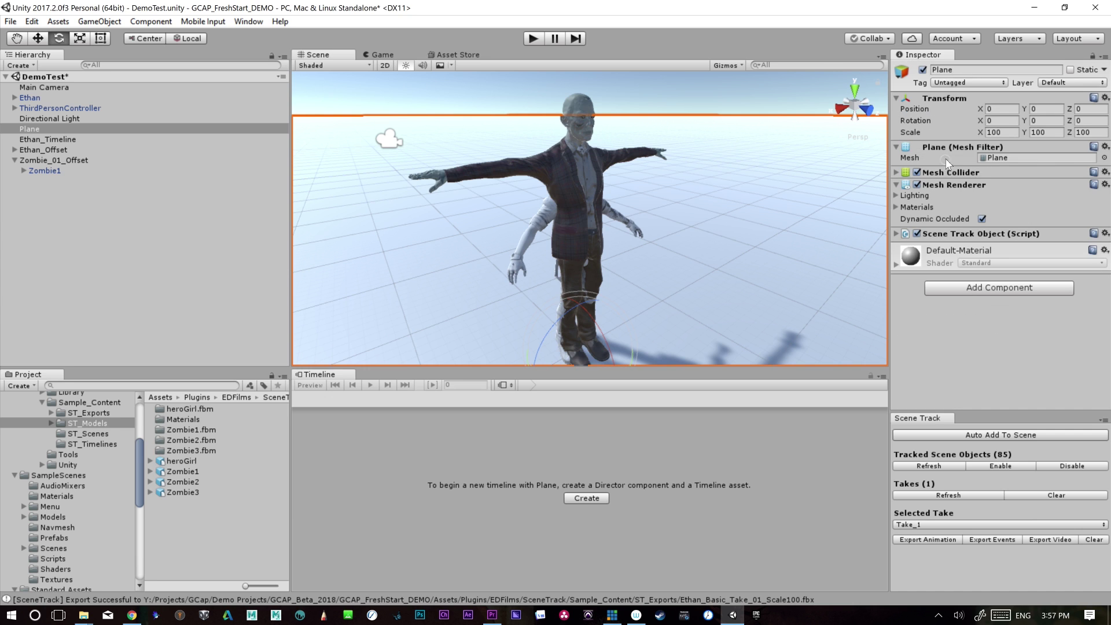
right_click(979, 235)
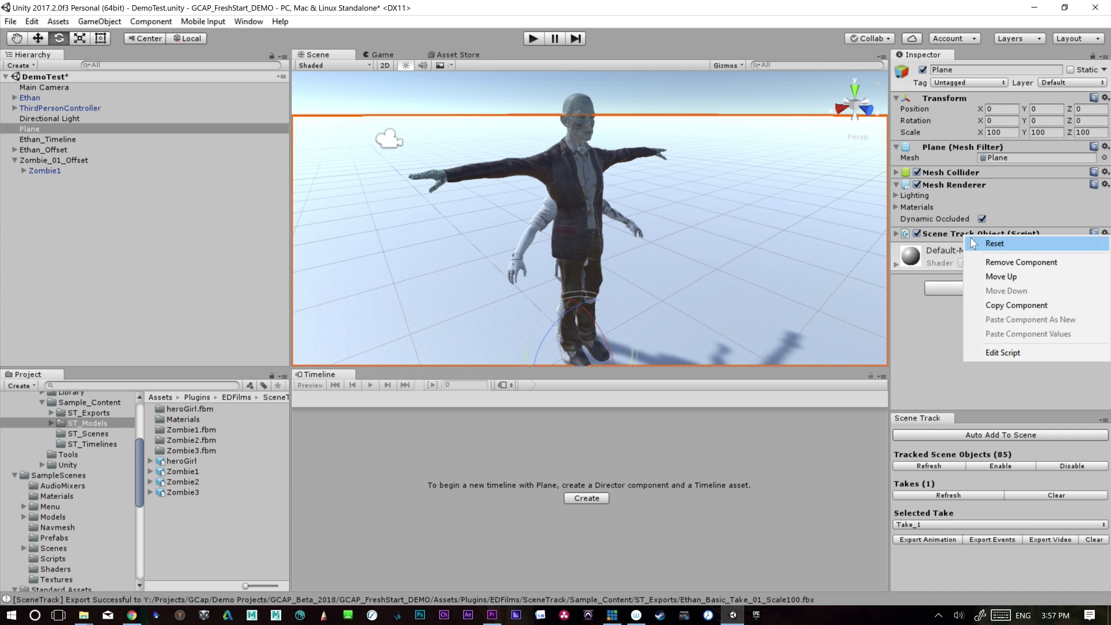
click(1021, 263)
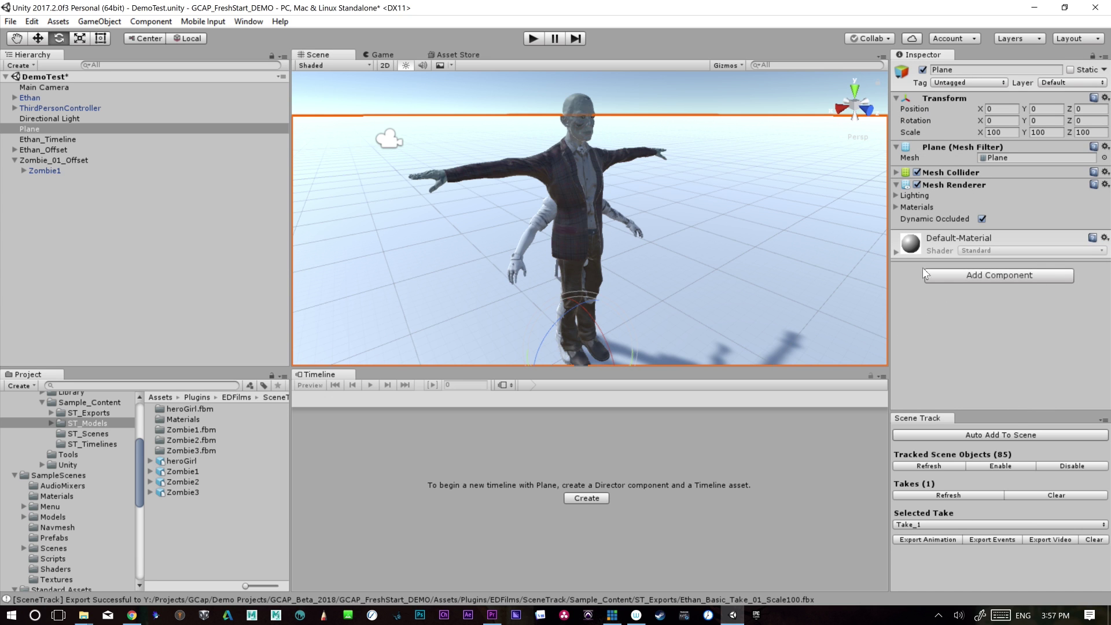
click(534, 38)
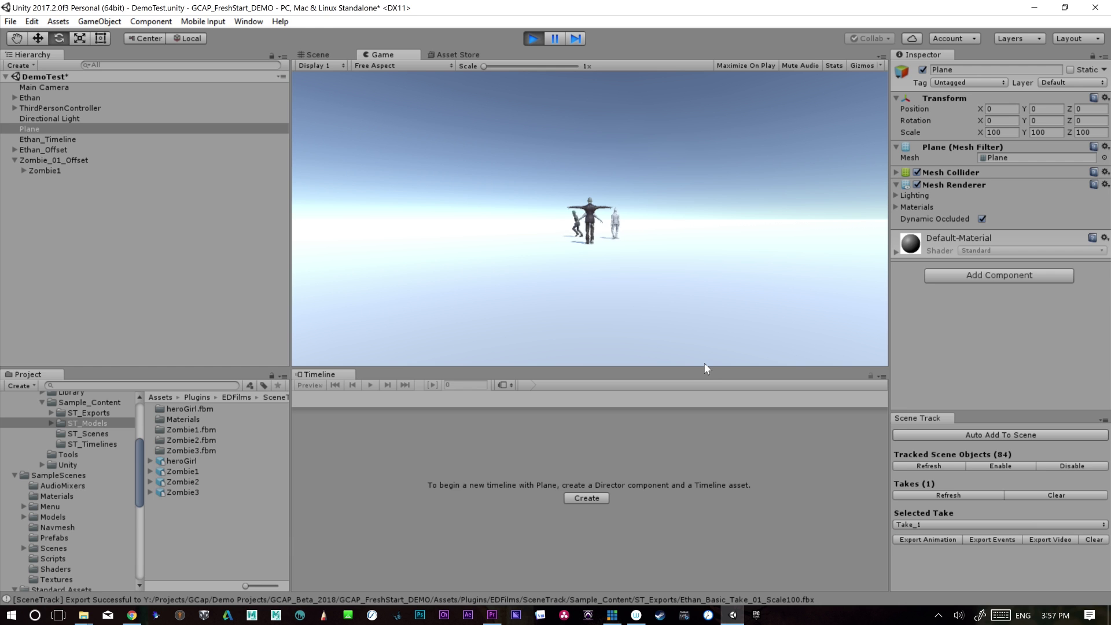
- Drive the player character around during Play mode to record a take, then stop the game
key(shift)
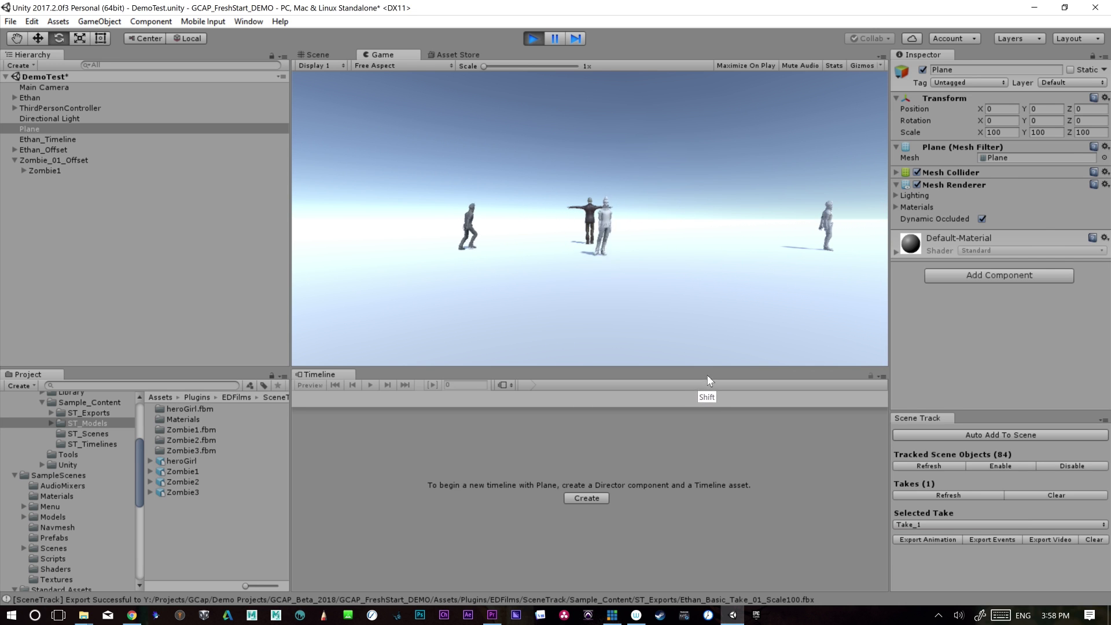
click(532, 39)
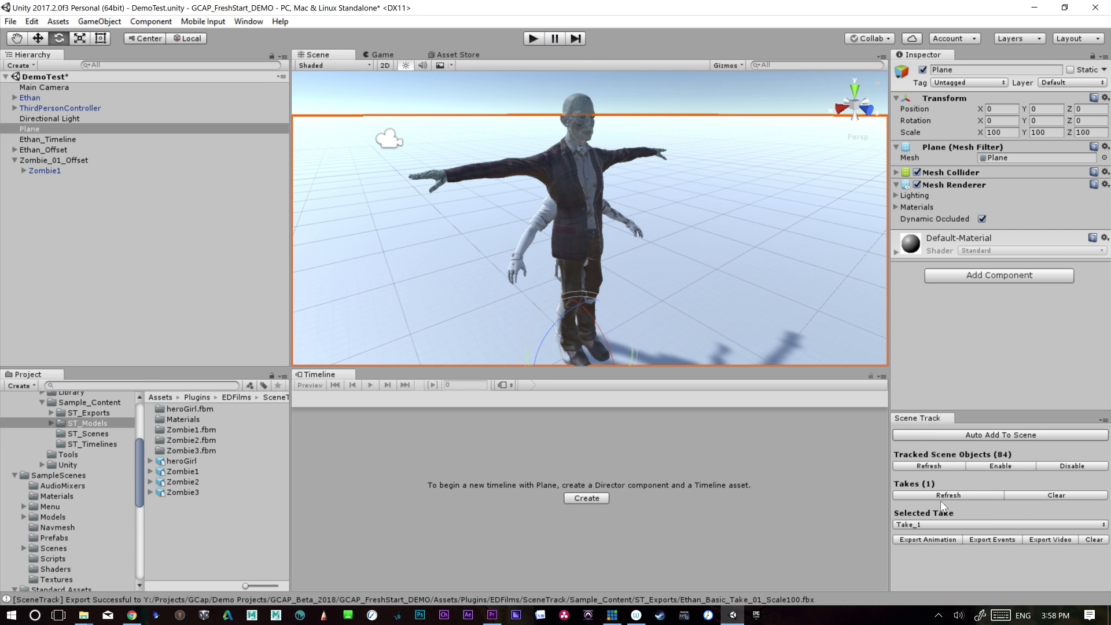
- Refresh the SceneTrack Takes list to pick up Take_2 and start its FBX animation export
click(956, 495)
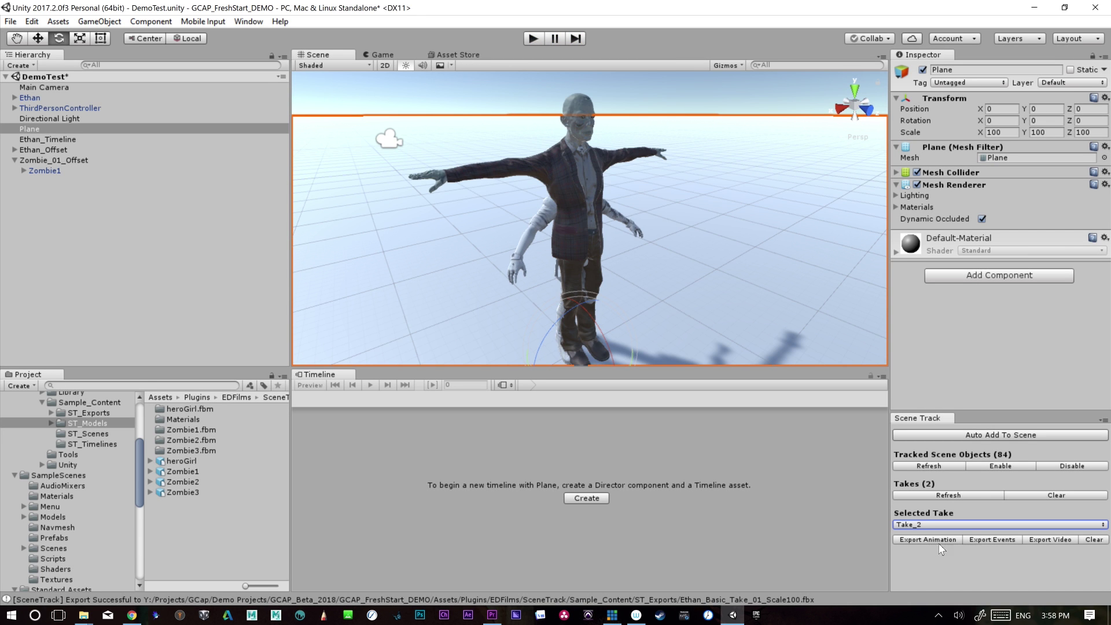
click(962, 525)
click(963, 524)
click(938, 540)
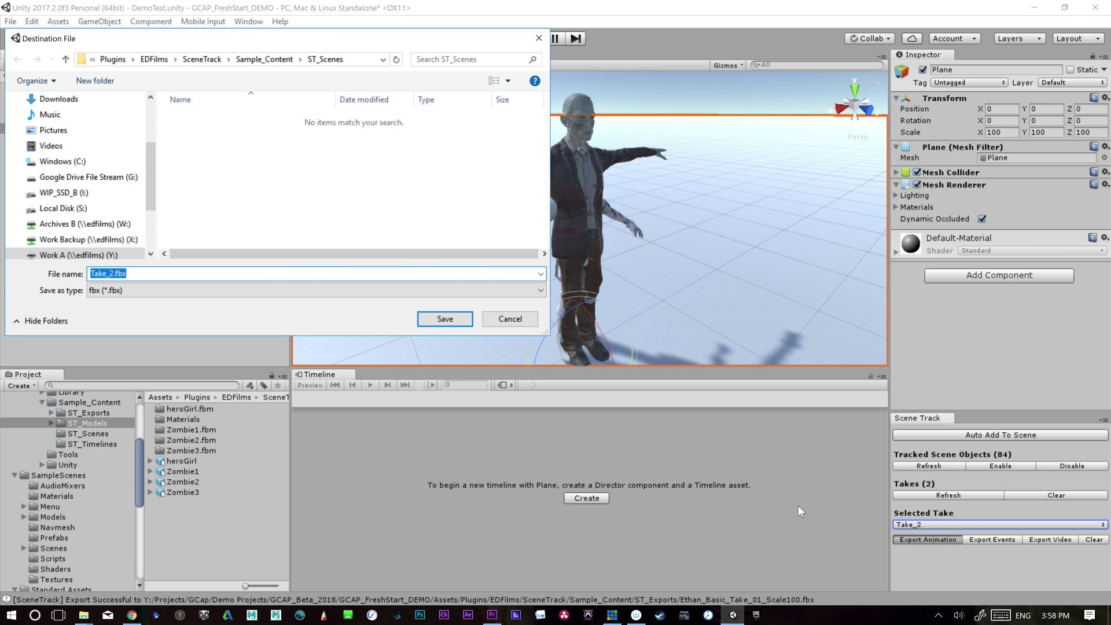
- Save the export as Ethan_Basic_Take_02_Scale100.fbx in the ST_Exports folder
click(269, 60)
double_click(217, 121)
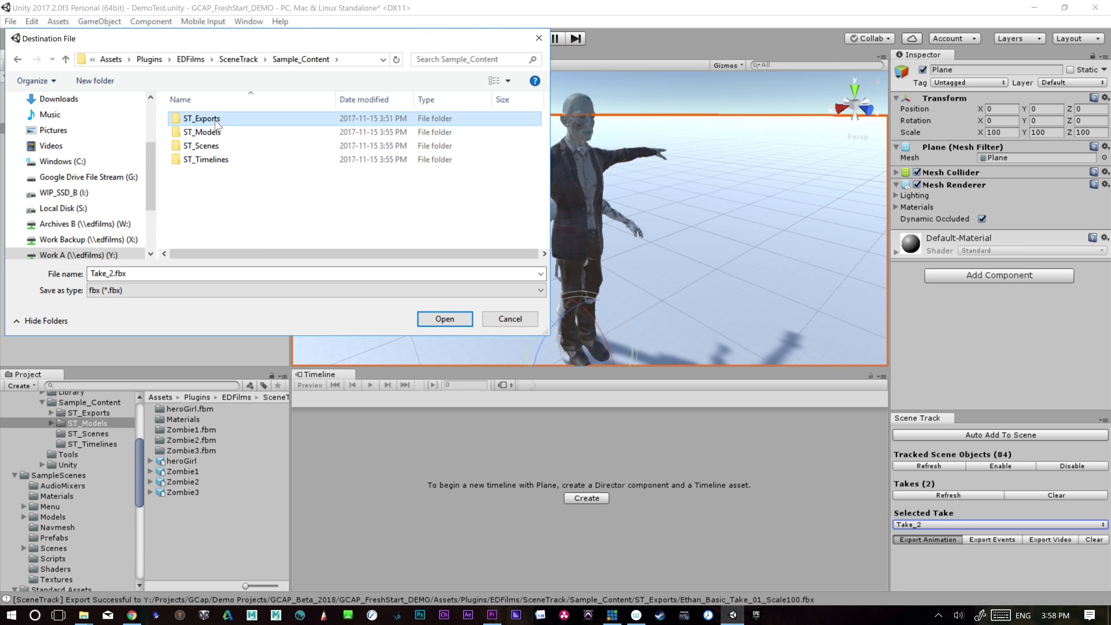
click(243, 173)
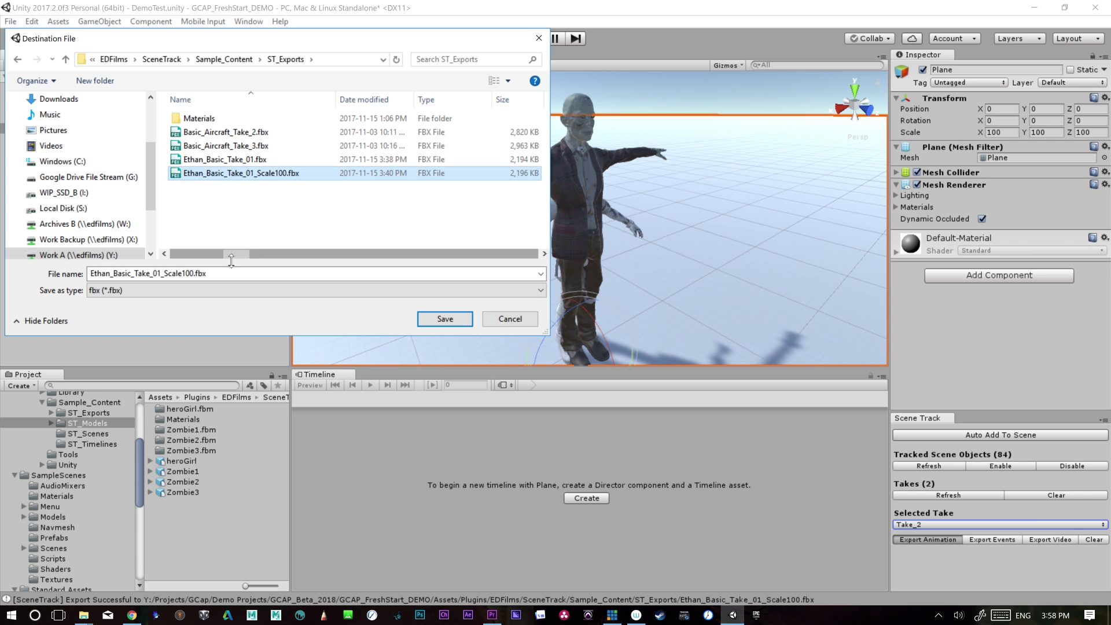
double_click(163, 274)
key(End)
key(Left)
key(Left)
key(Left)
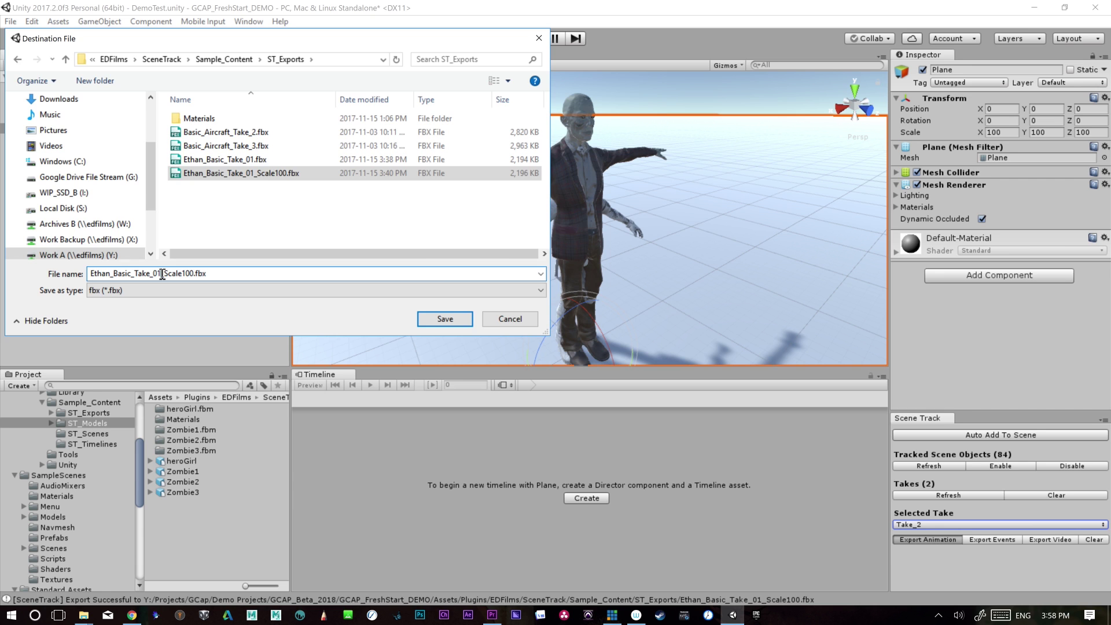
key(Return)
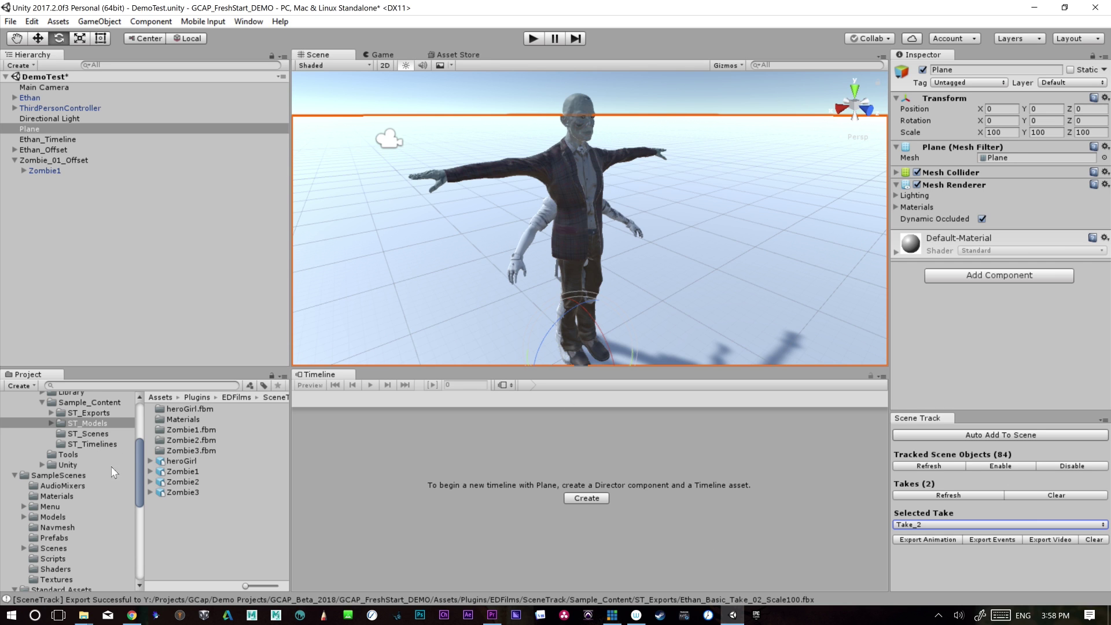
- Select Ethan_Basic_Take_02_Scale100 in ST_Exports and set its Rig Animation Type to Humanoid
click(94, 415)
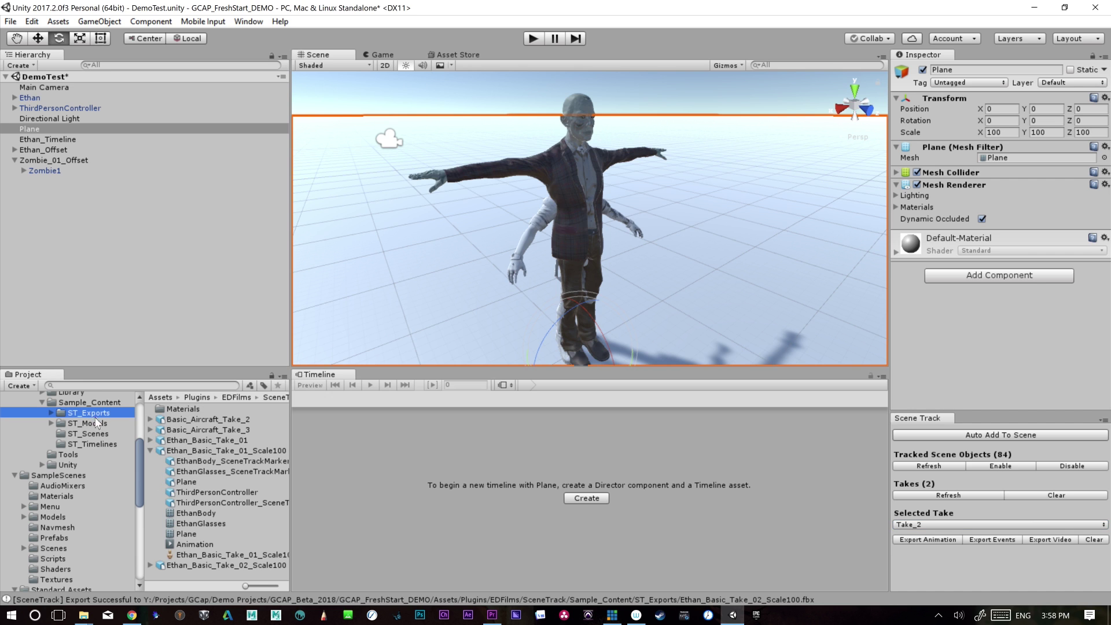
click(152, 451)
click(247, 461)
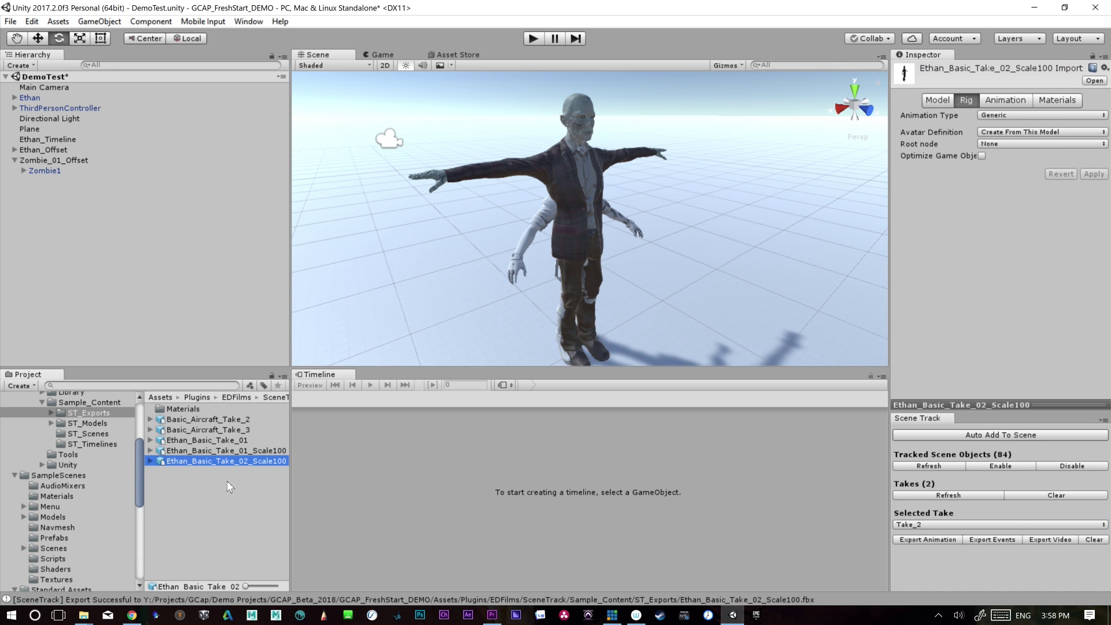
click(1016, 115)
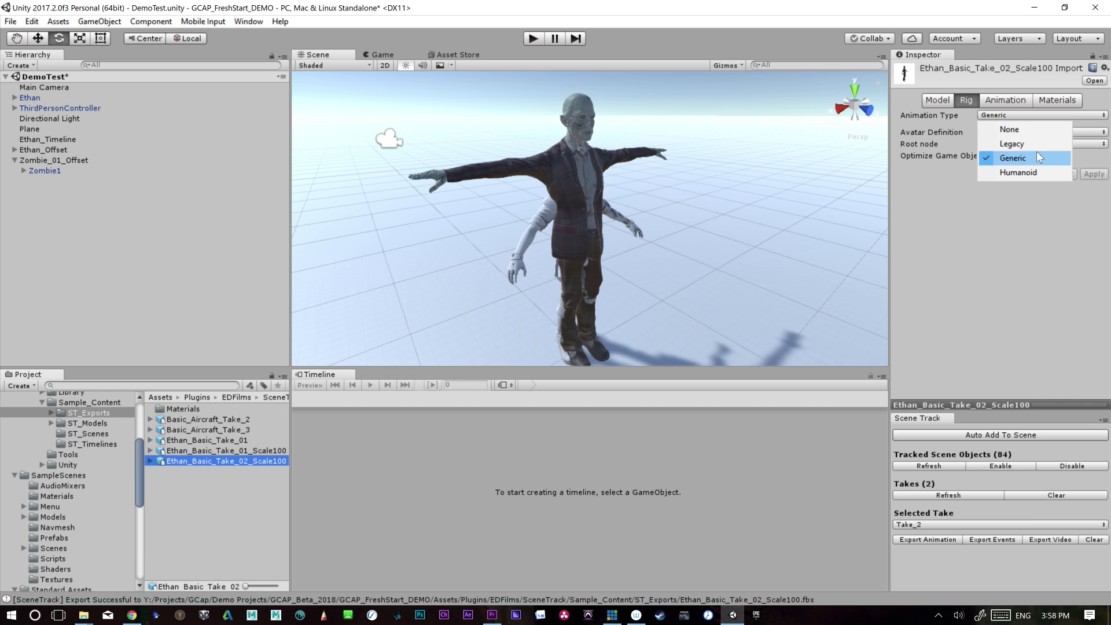
click(1034, 169)
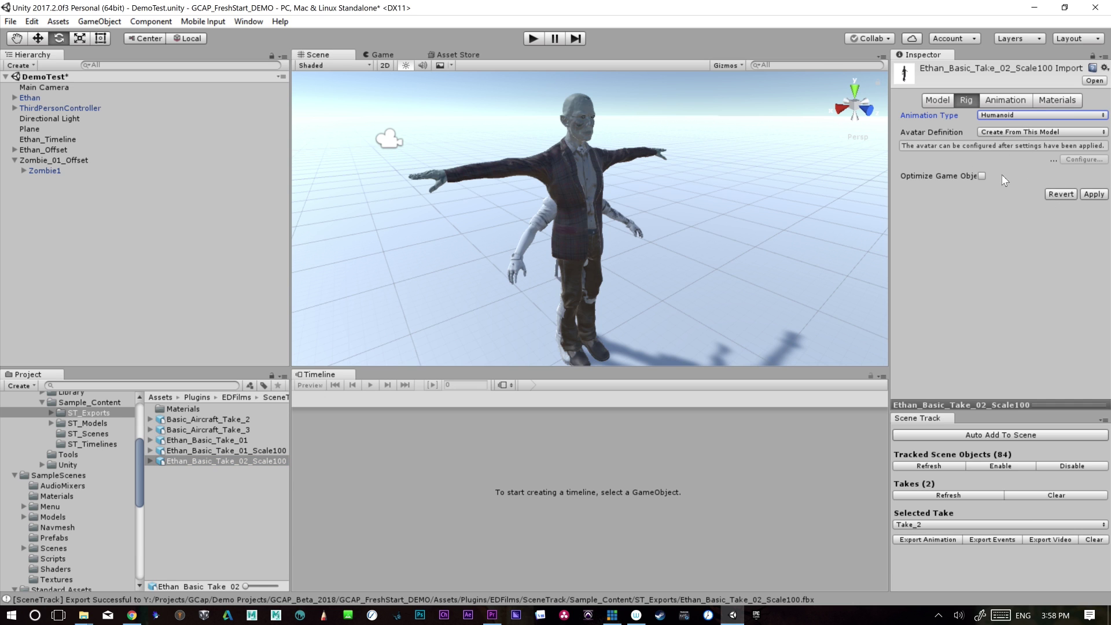
- Expand the Take_02 model to see its clips and apply the Humanoid import settings
click(151, 461)
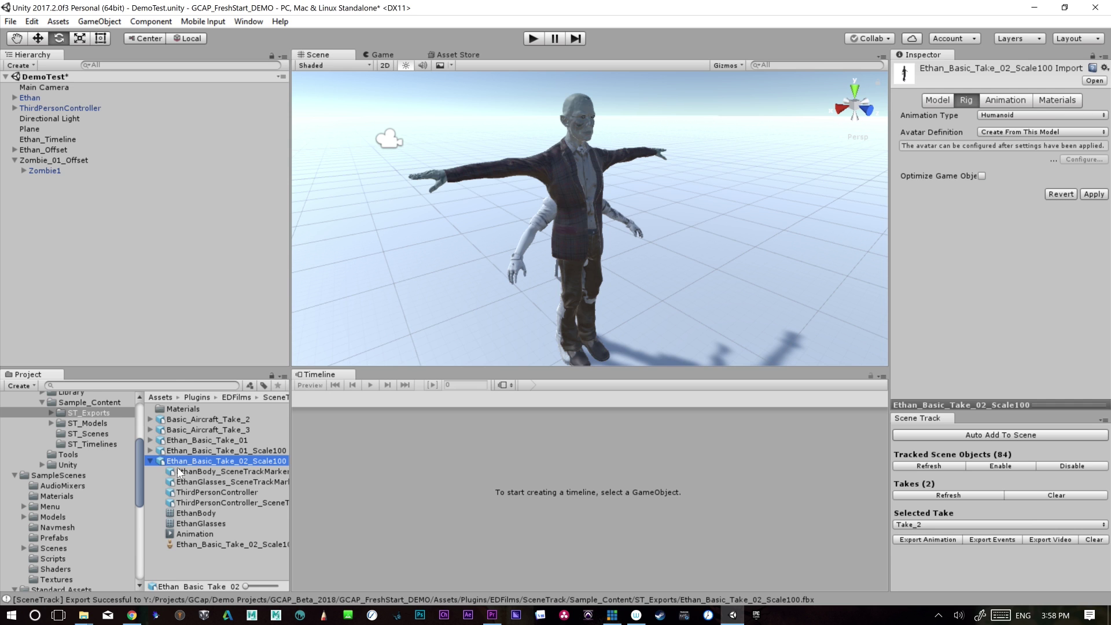
click(46, 172)
click(676, 334)
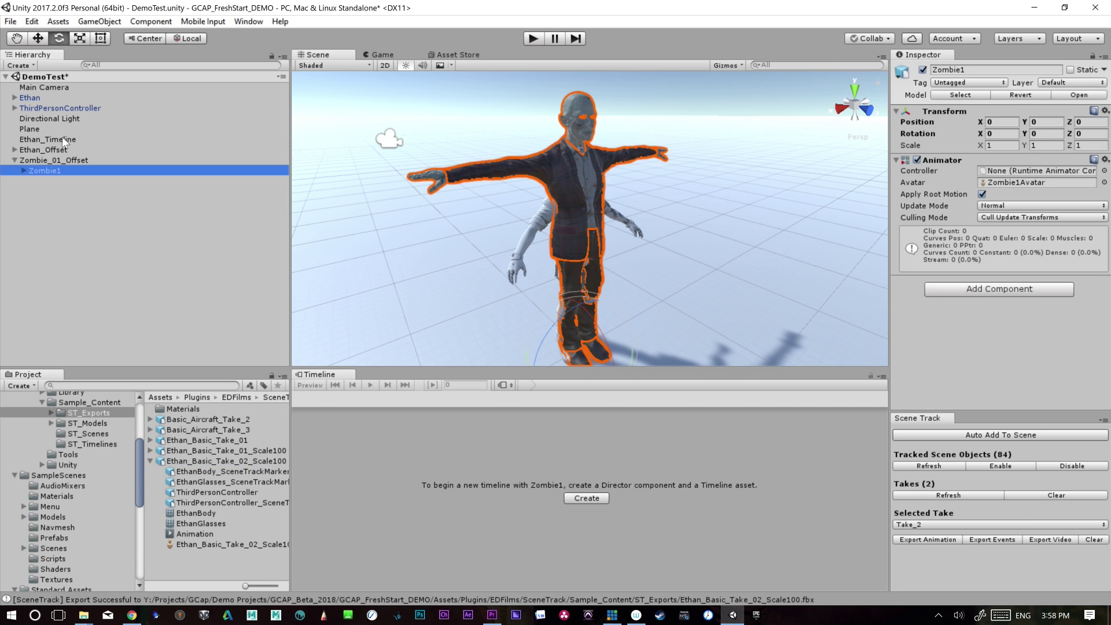
- Place the Take_02 Animation clip on Ethan_Timeline's Zombie1 track, starting at frame 0
click(63, 139)
drag(185, 538, 508, 488)
mouse_move(501, 405)
mouse_down()
mouse_move(525, 405)
mouse_move(513, 408)
mouse_up()
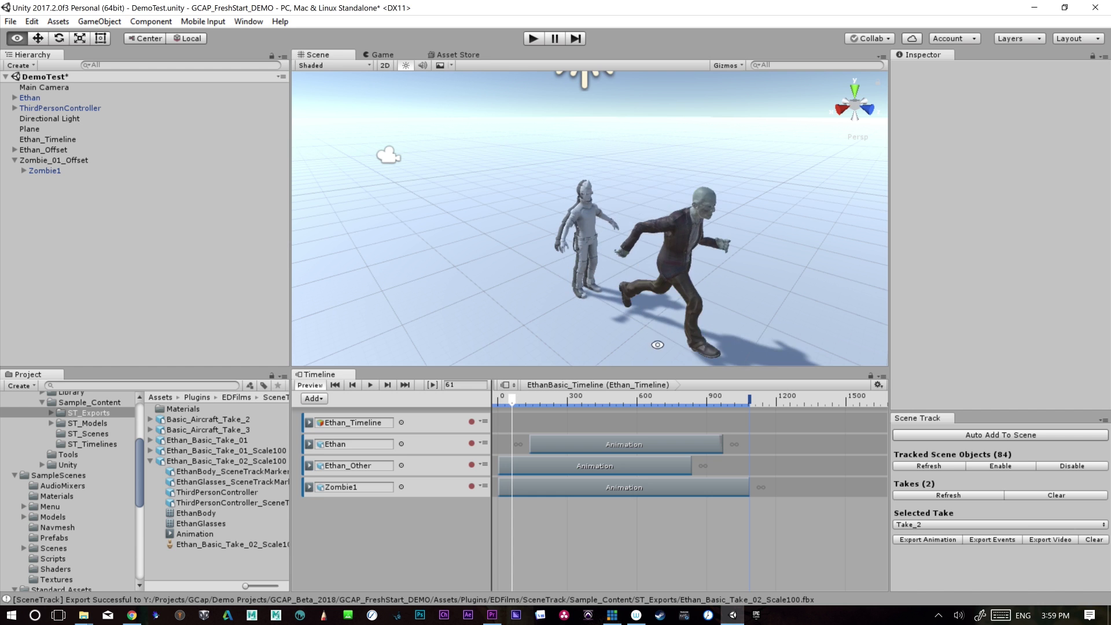
- Play the timeline and orbit around the two Ethans and Zombie1 to preview their animation
alt+drag(658, 344, 800, 357)
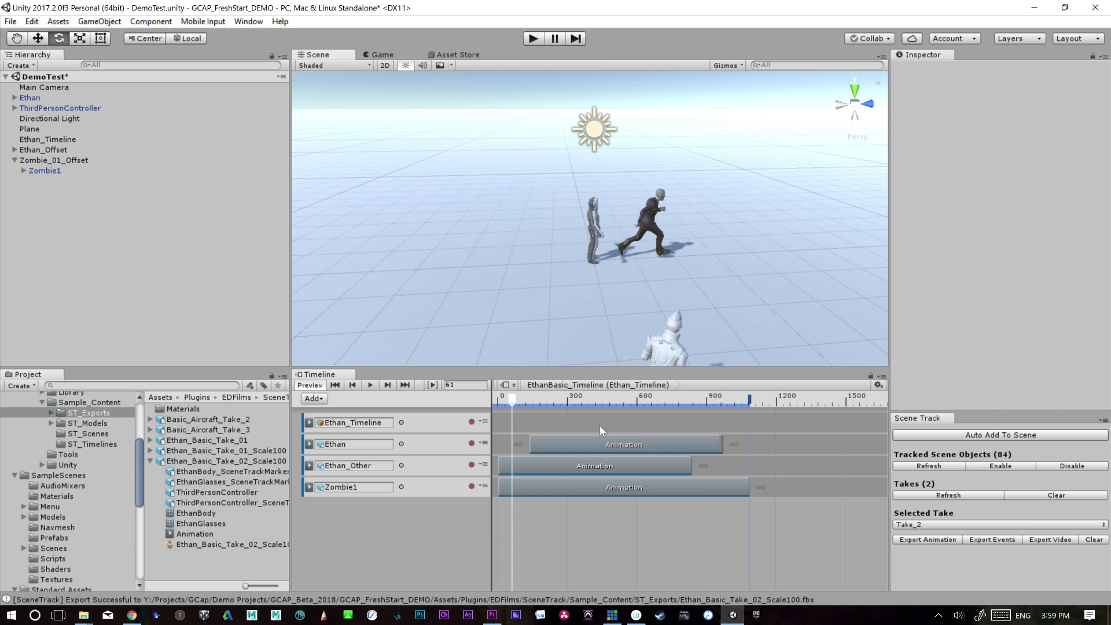
key(space)
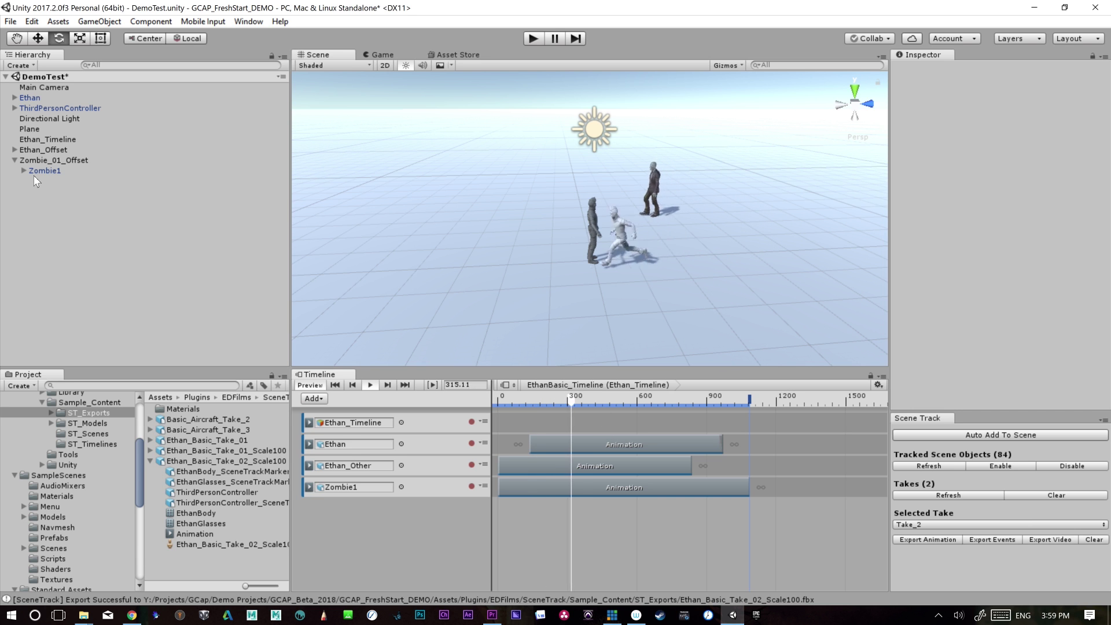
alt+drag(666, 313, 777, 315)
alt+right_drag(777, 314, 578, 272)
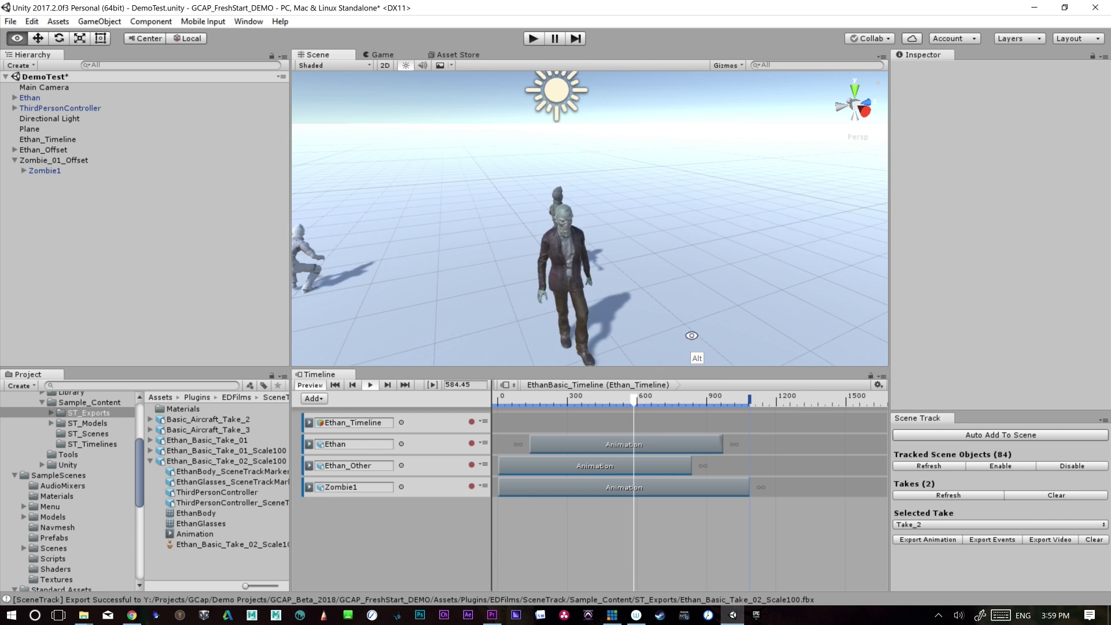
alt+drag(579, 272, 579, 317)
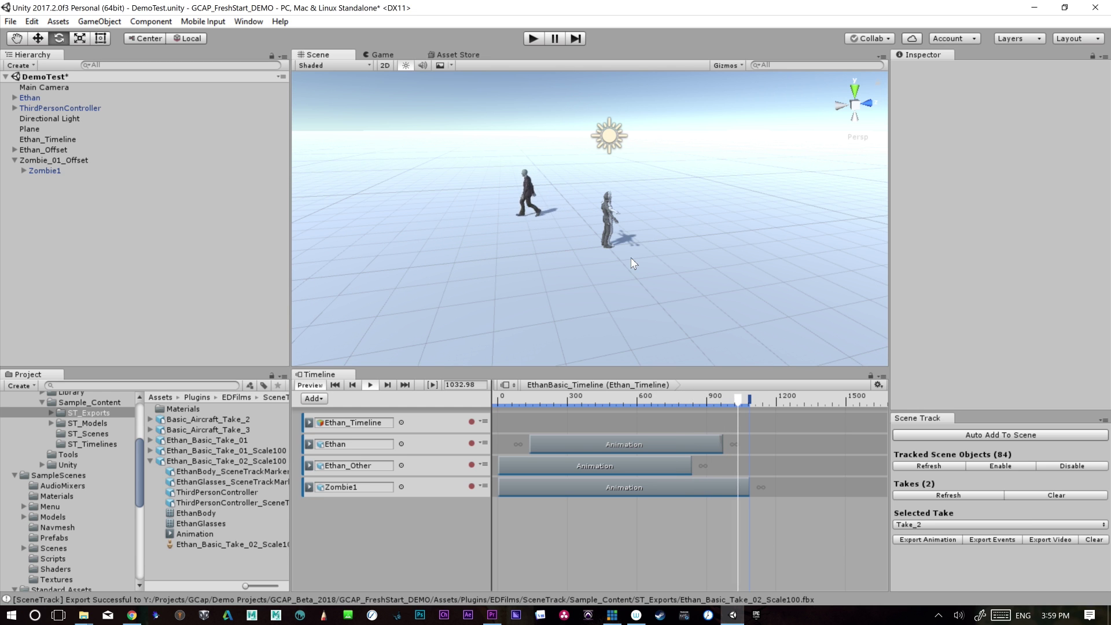
mouse_move(623, 398)
mouse_down()
mouse_move(573, 418)
mouse_move(598, 419)
mouse_move(605, 407)
mouse_up()
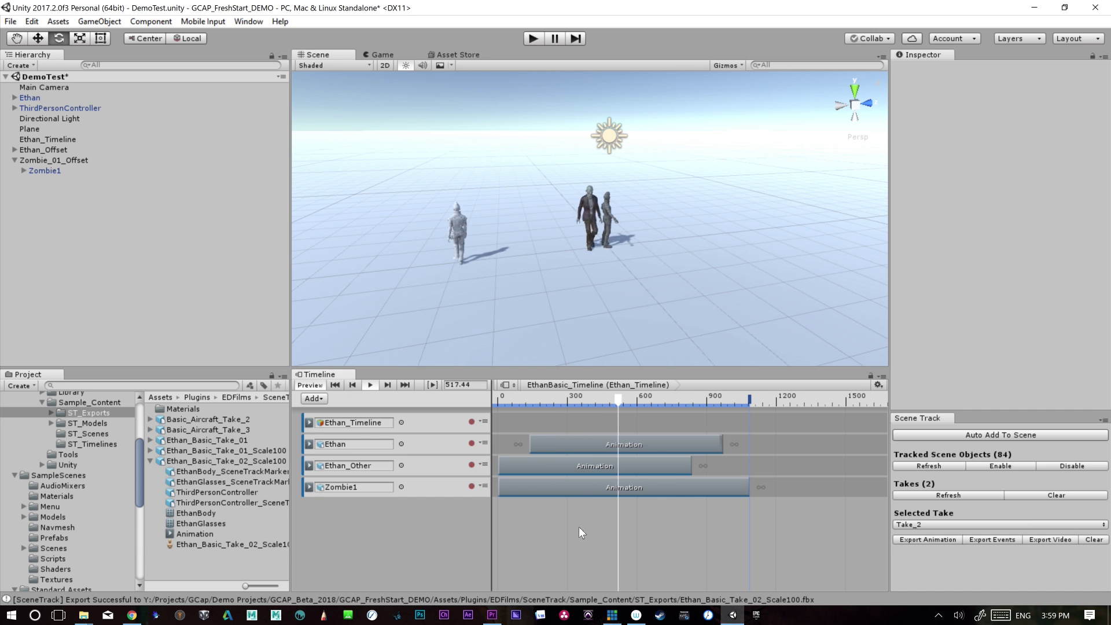